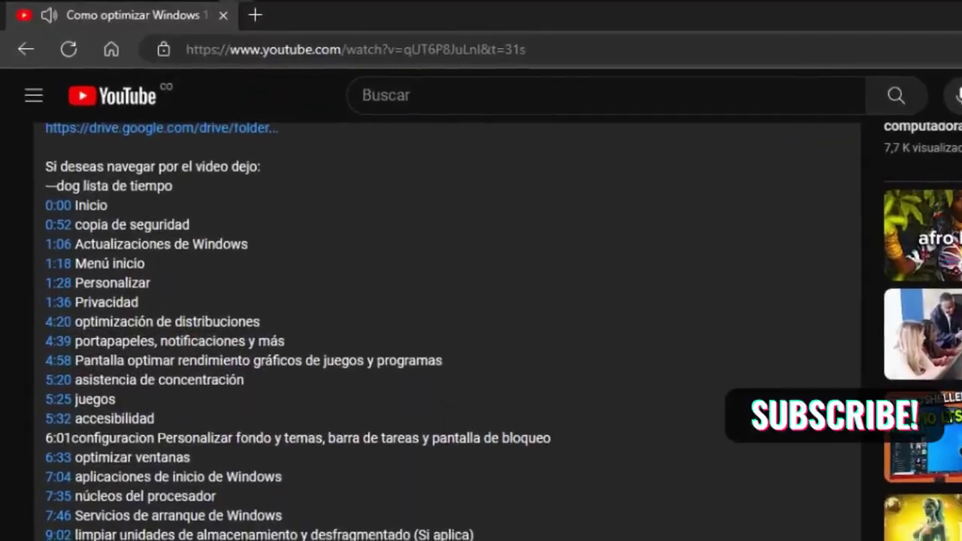
pyautogui.scroll(-1, 481, 338)
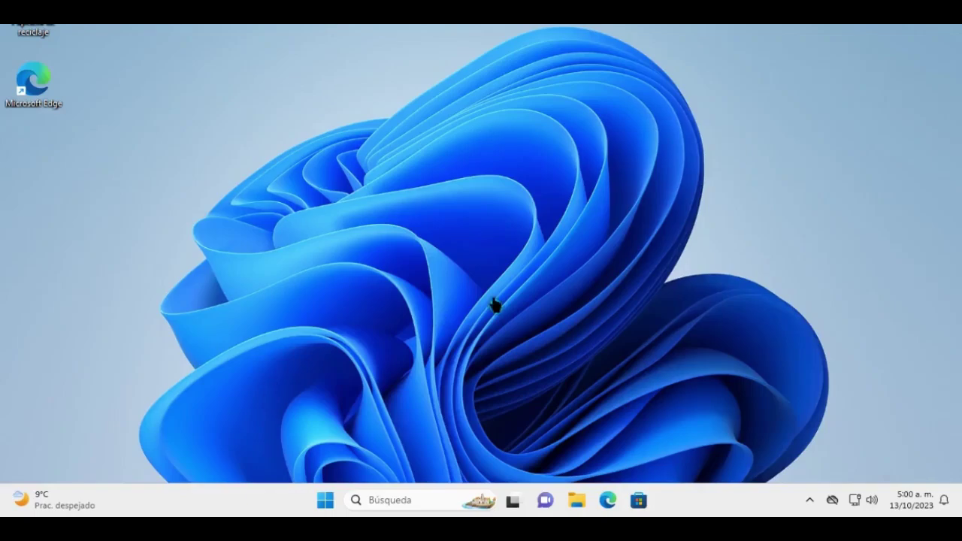
# Open the advanced system properties from the Información page of the Sistema settings
pyautogui.click(324, 502)
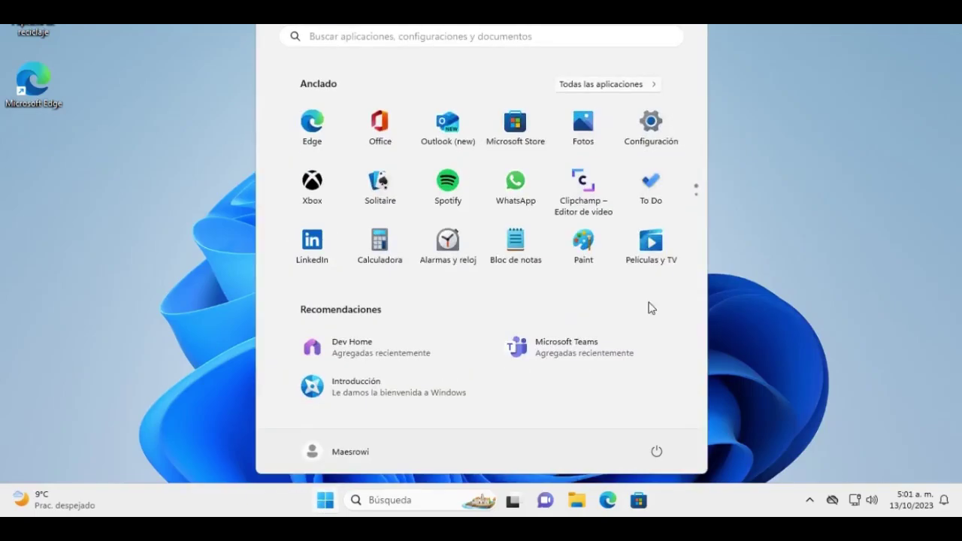
pyautogui.click(649, 128)
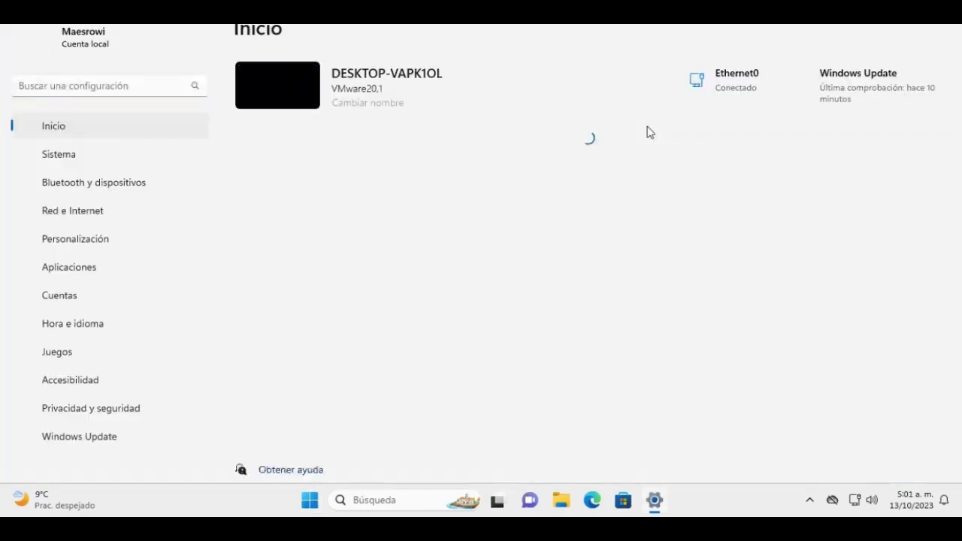
pyautogui.click(72, 157)
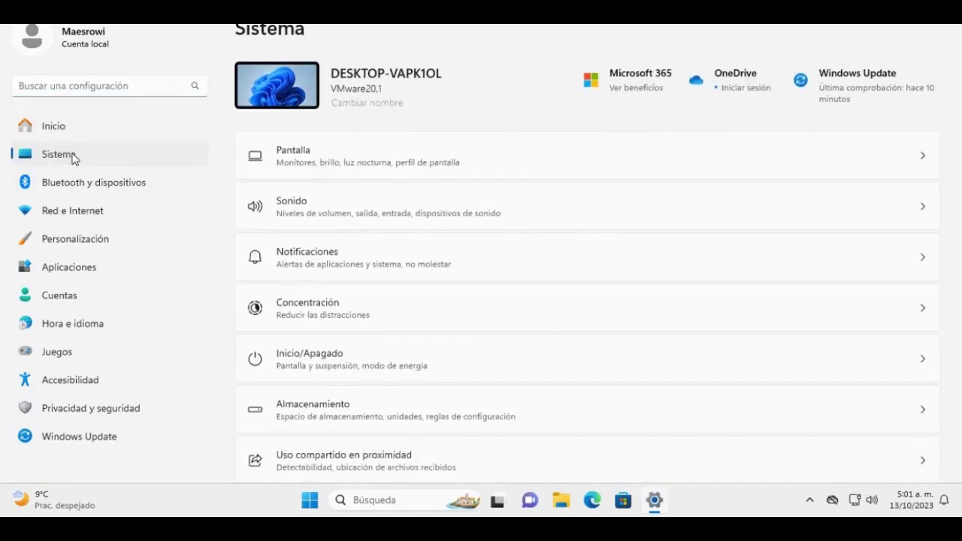
pyautogui.scroll(-6, 454, 231)
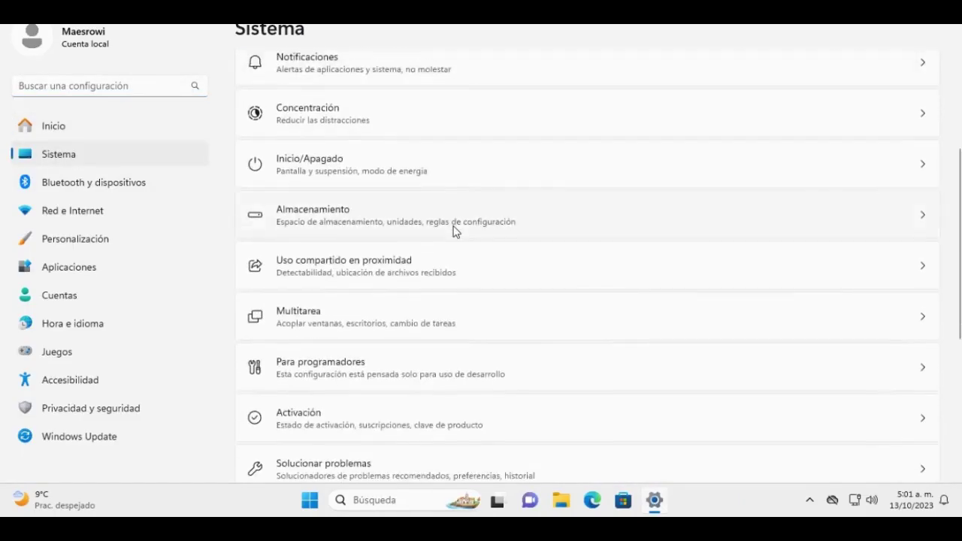
pyautogui.click(543, 436)
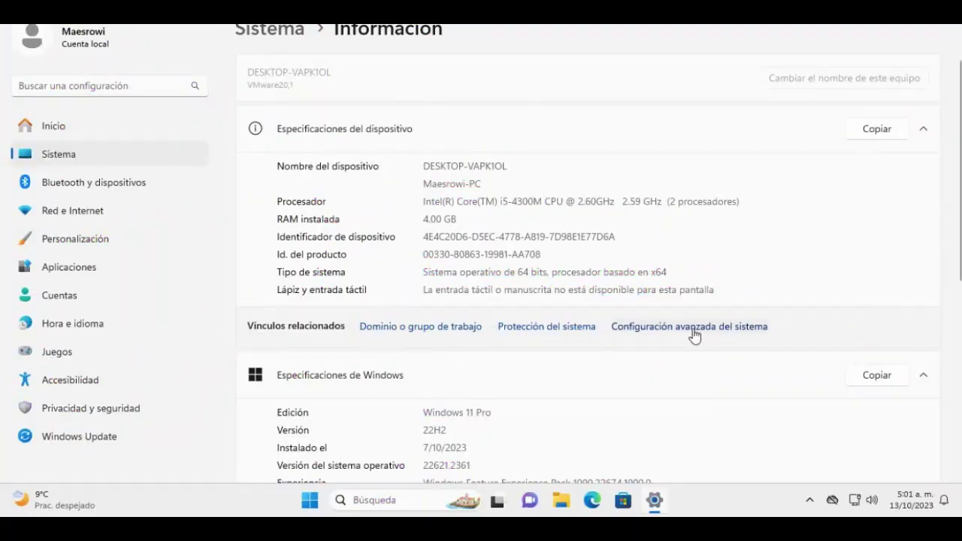
pyautogui.click(692, 329)
# Create a system protection restore point for Disco local (C:) with the description "MiP"
pyautogui.click(249, 115)
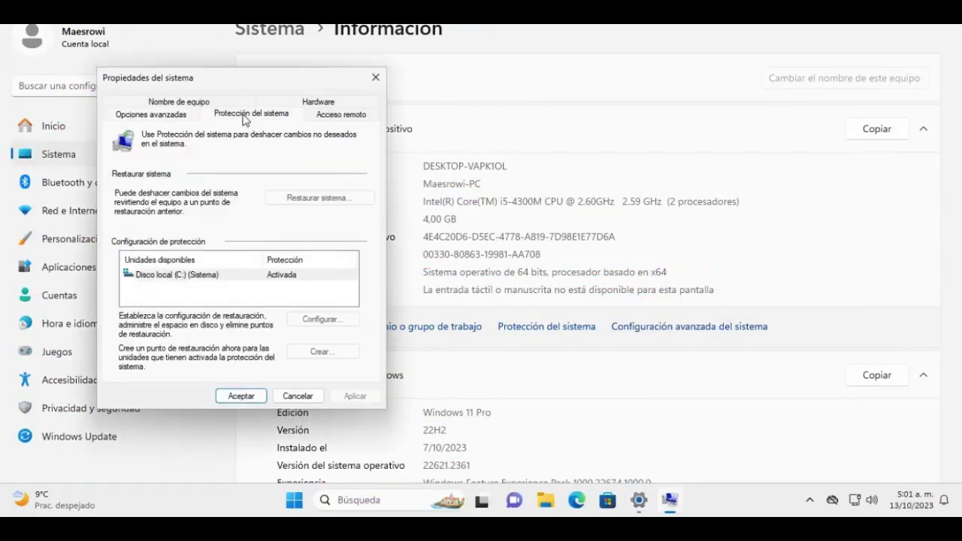
pyautogui.click(158, 275)
pyautogui.click(350, 355)
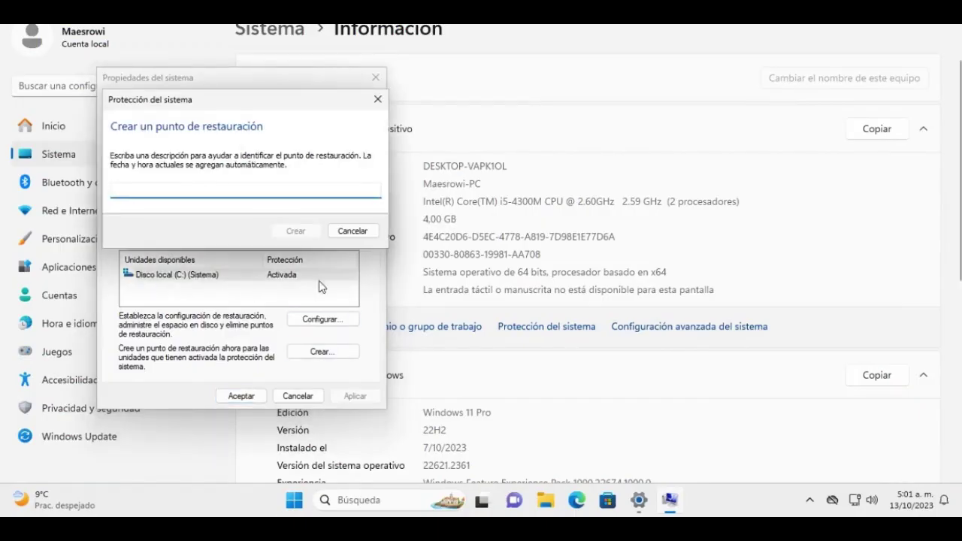
pyautogui.write('MiP')
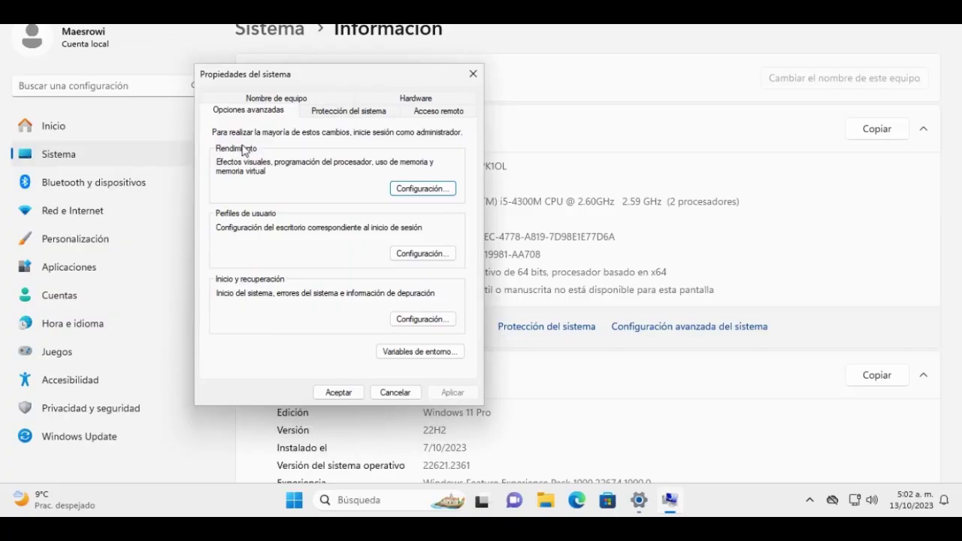
# Set visual effects to best performance plus font smoothing, thumbnails, translucent selection rectangle and window contents while dragging; postpone the restart and close Settings
pyautogui.click(422, 189)
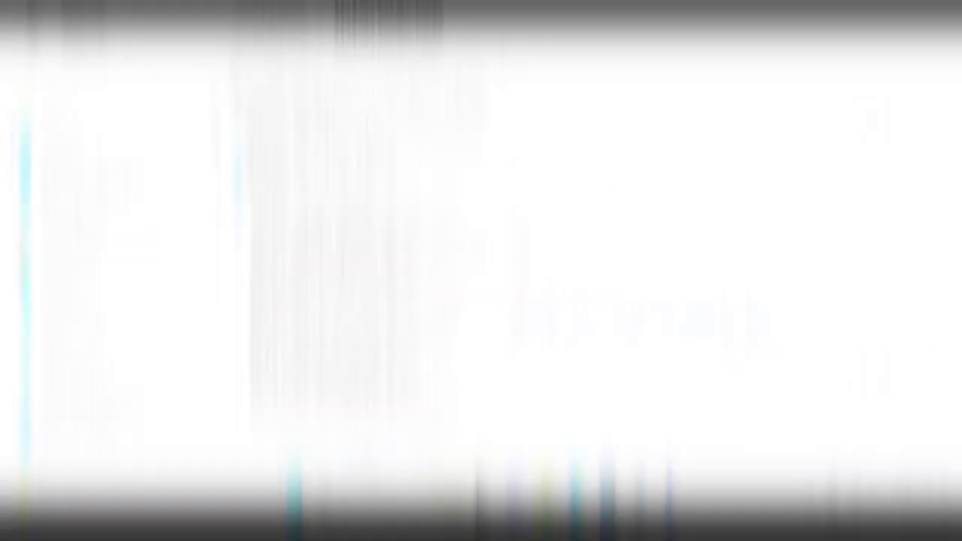
pyautogui.click(398, 177)
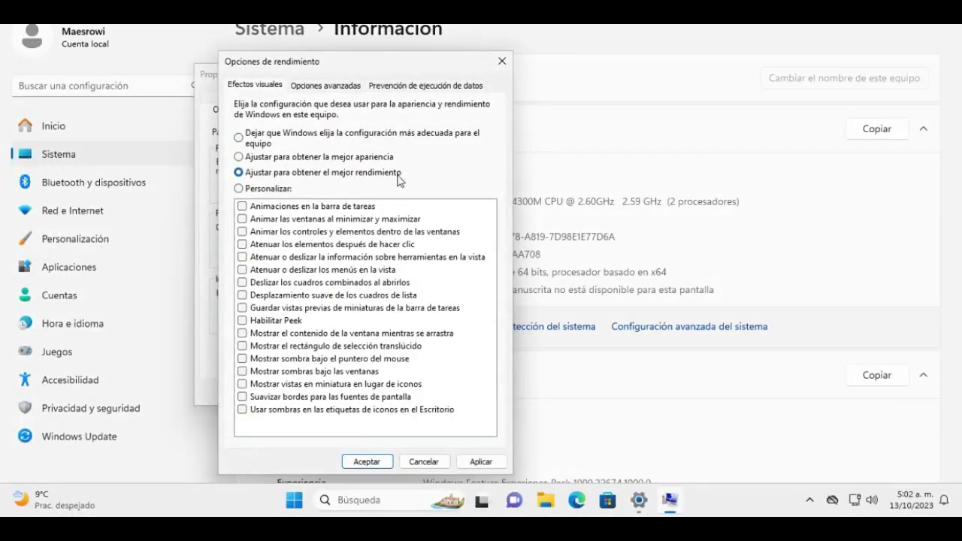
pyautogui.click(242, 397)
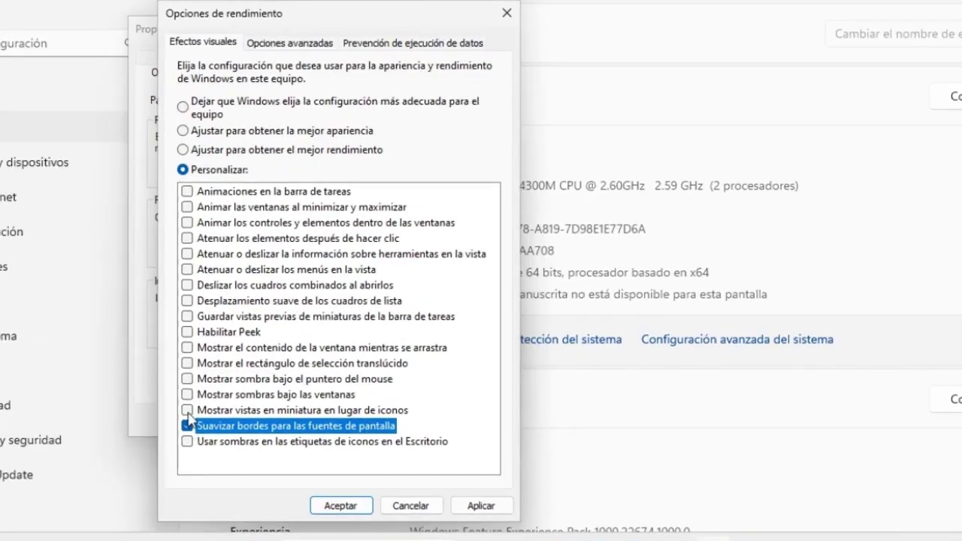
pyautogui.click(187, 410)
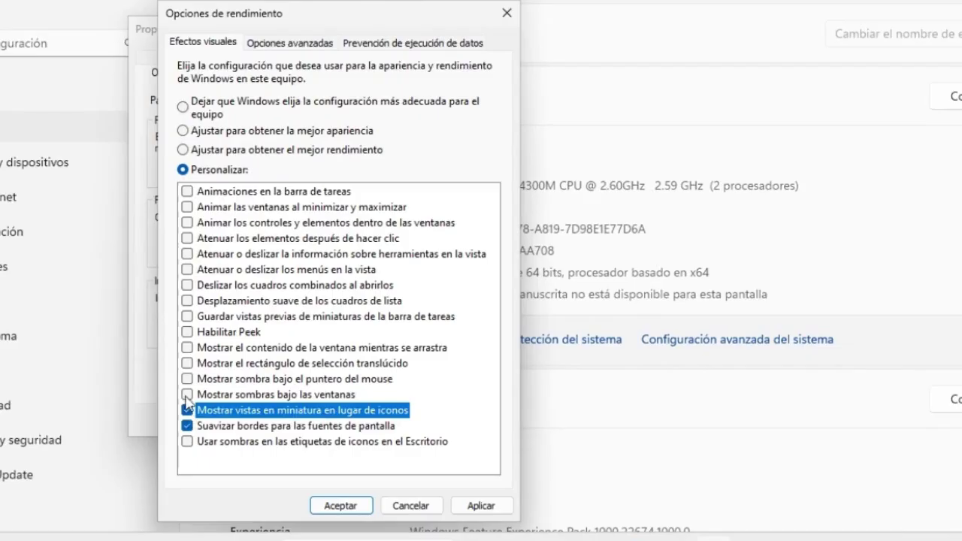
pyautogui.click(187, 364)
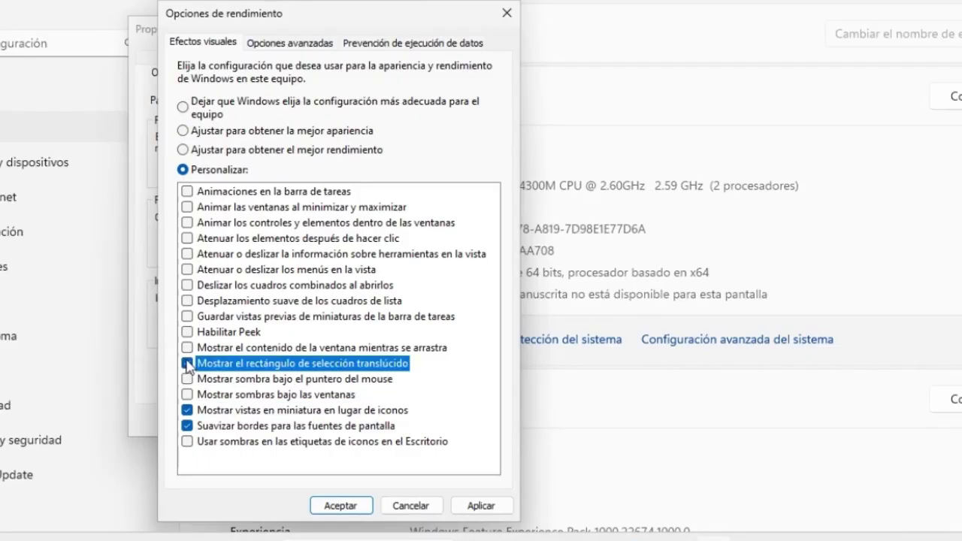
pyautogui.click(187, 349)
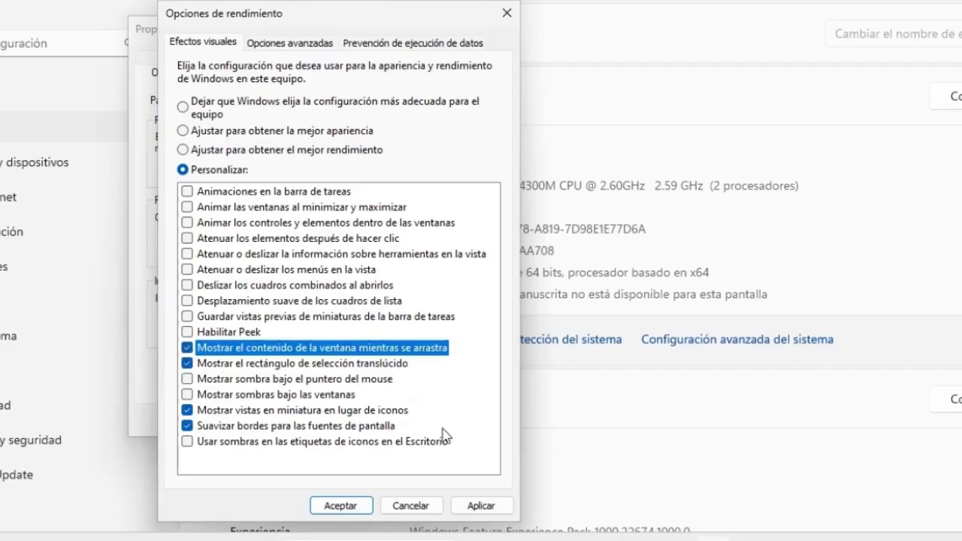
pyautogui.click(481, 504)
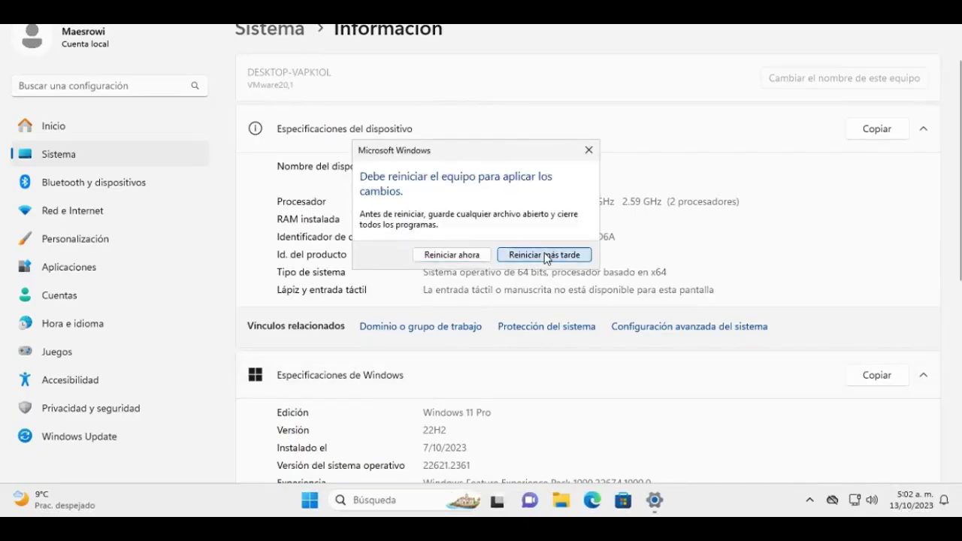
pyautogui.click(546, 256)
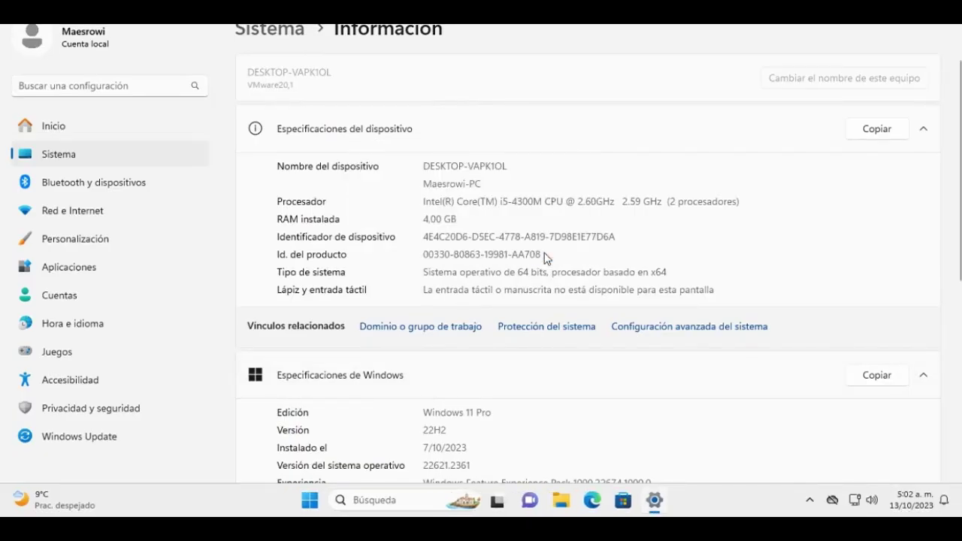
pyautogui.hotkey('alt', 'F4')
# Switch to Task Manager and view the Rendimiento page with the CPU usage
pyautogui.rightClick(691, 500)
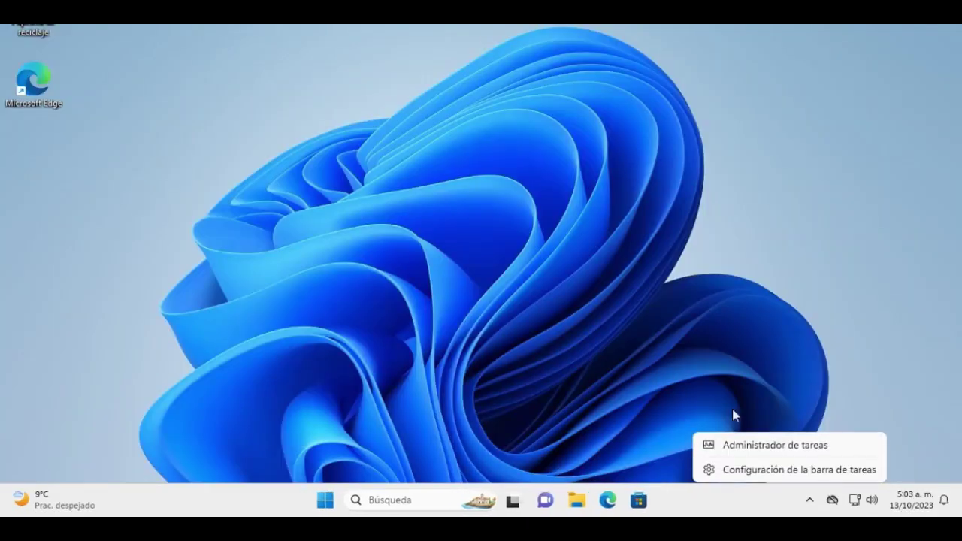
pyautogui.click(781, 442)
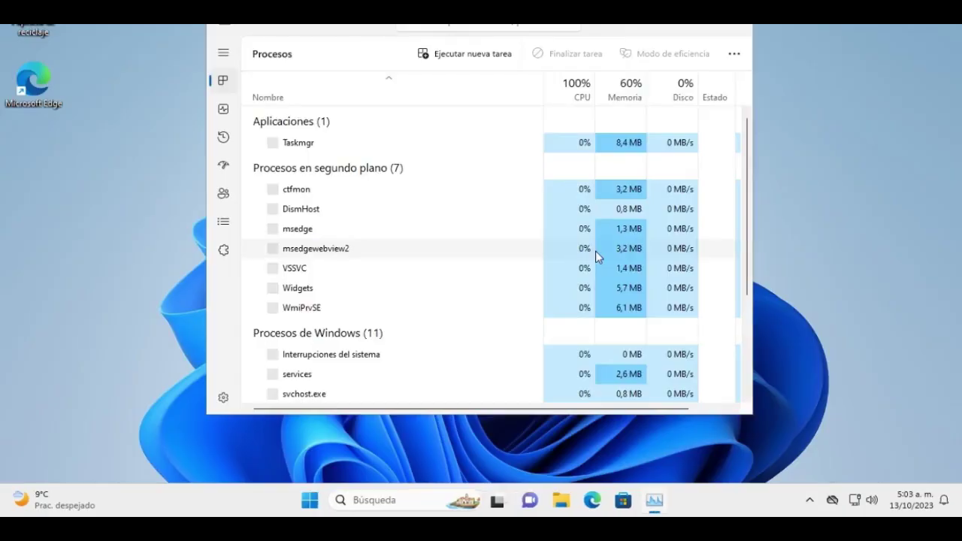
pyautogui.click(223, 108)
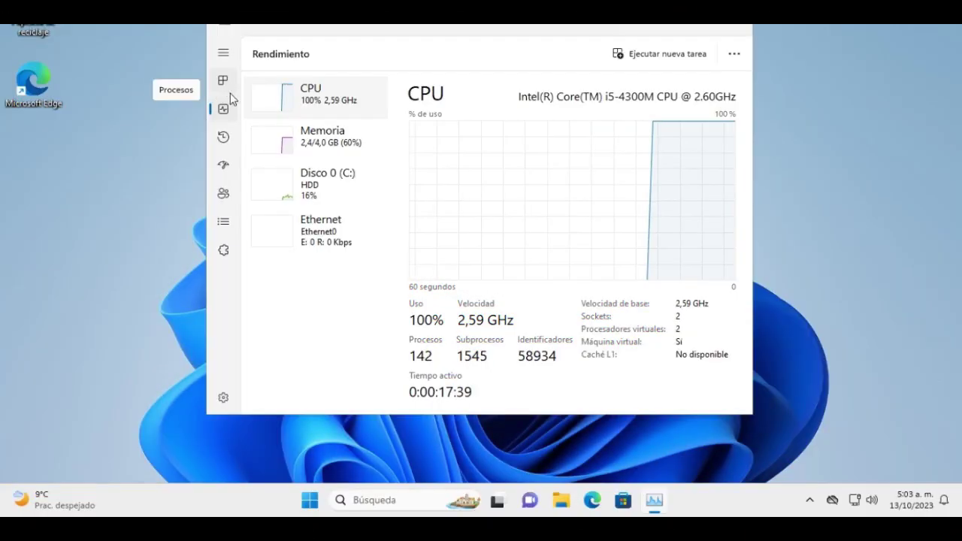
# Disable the startup apps Microsoft Teams, Cortana, Terminal, OneDrive and msedge, and close Task Manager
pyautogui.click(225, 166)
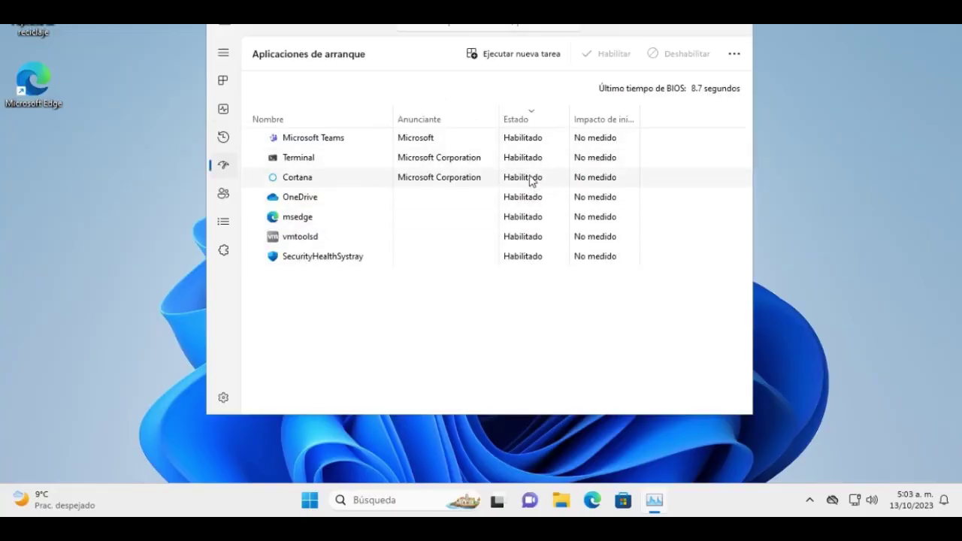
pyautogui.rightClick(528, 136)
pyautogui.click(530, 144)
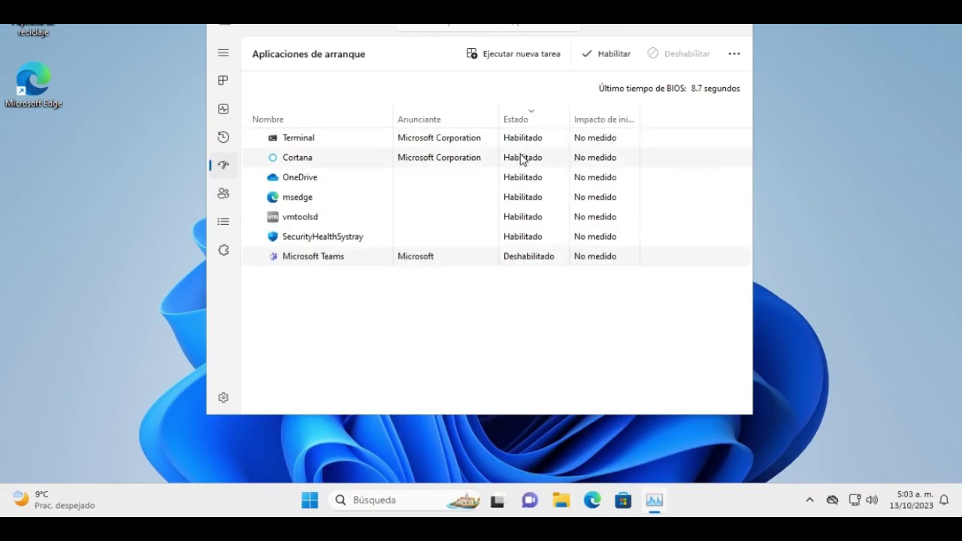
pyautogui.rightClick(523, 158)
pyautogui.click(527, 168)
pyautogui.rightClick(515, 138)
pyautogui.click(521, 147)
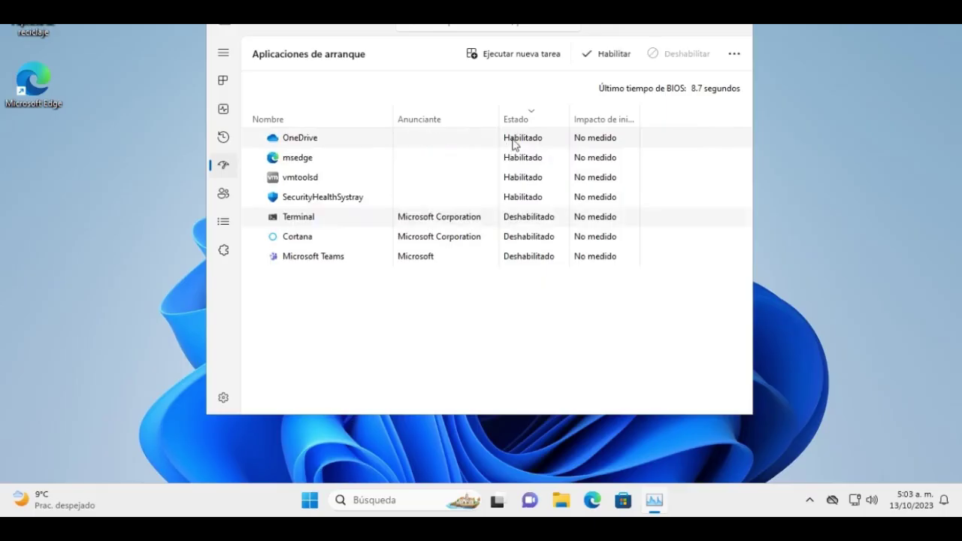
pyautogui.rightClick(532, 142)
pyautogui.click(538, 148)
pyautogui.rightClick(529, 140)
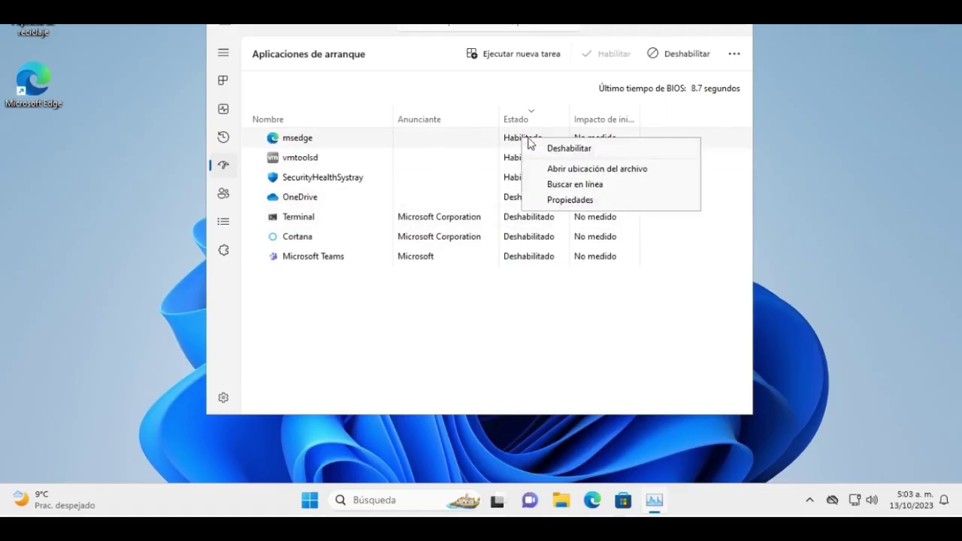
pyautogui.click(538, 148)
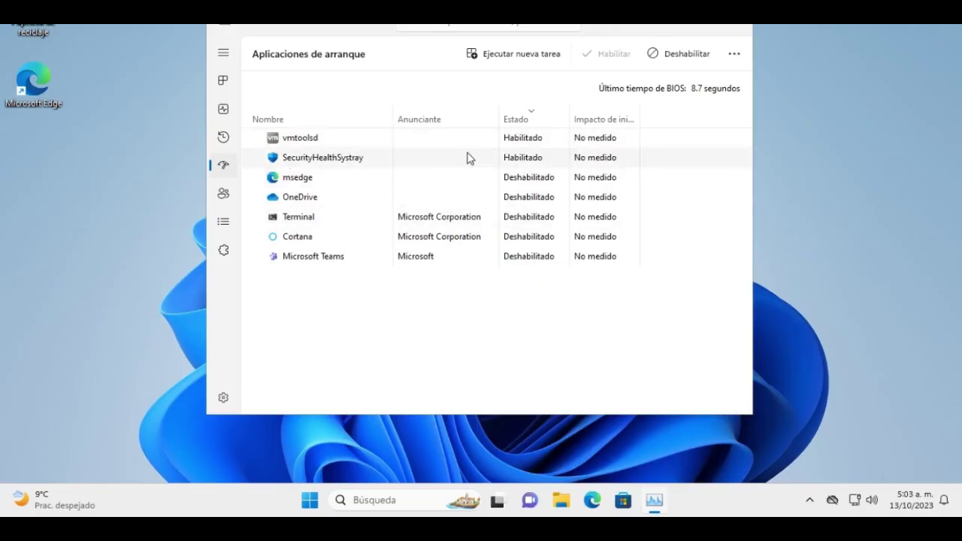
pyautogui.hotkey('alt', 'F4')
# Open the app execution aliases list in the advanced app settings and look through its entries
pyautogui.click(325, 501)
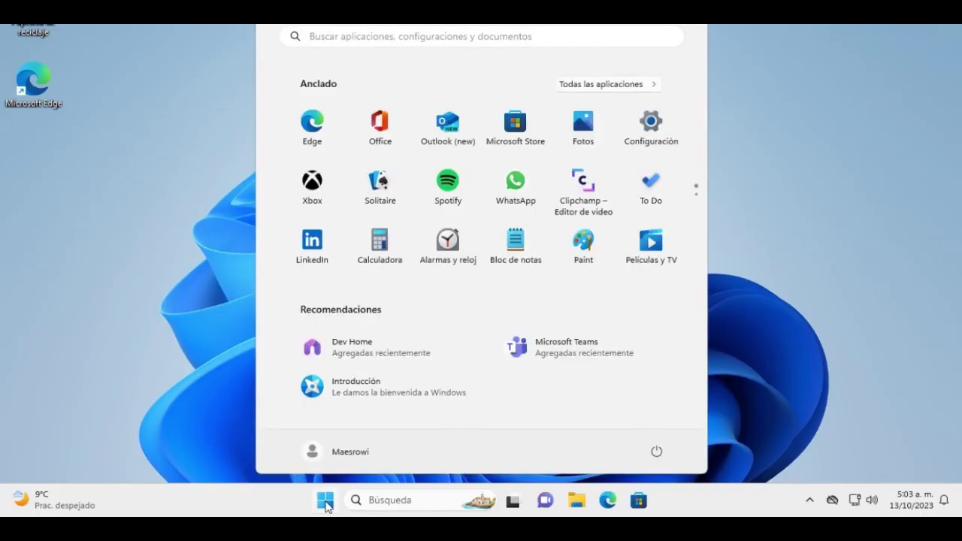
pyautogui.click(653, 144)
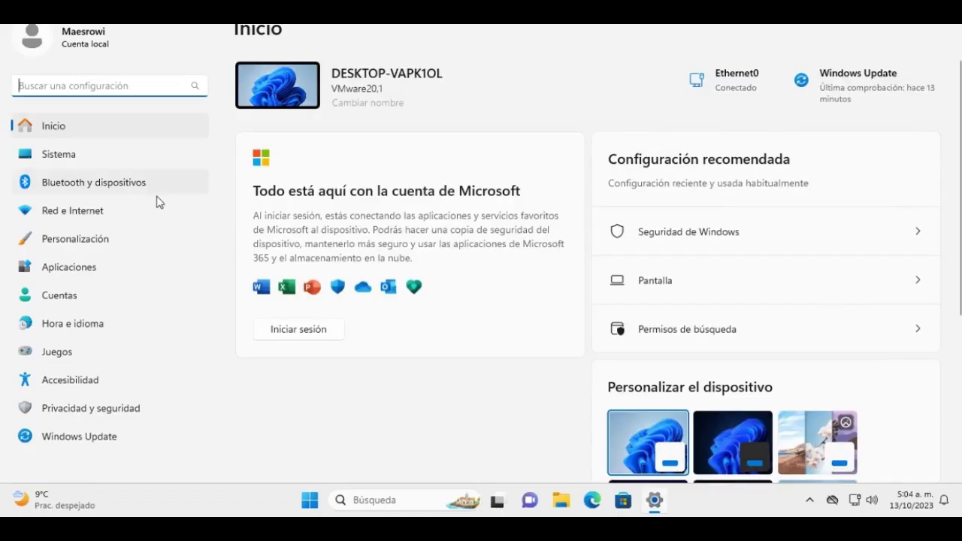
pyautogui.click(80, 275)
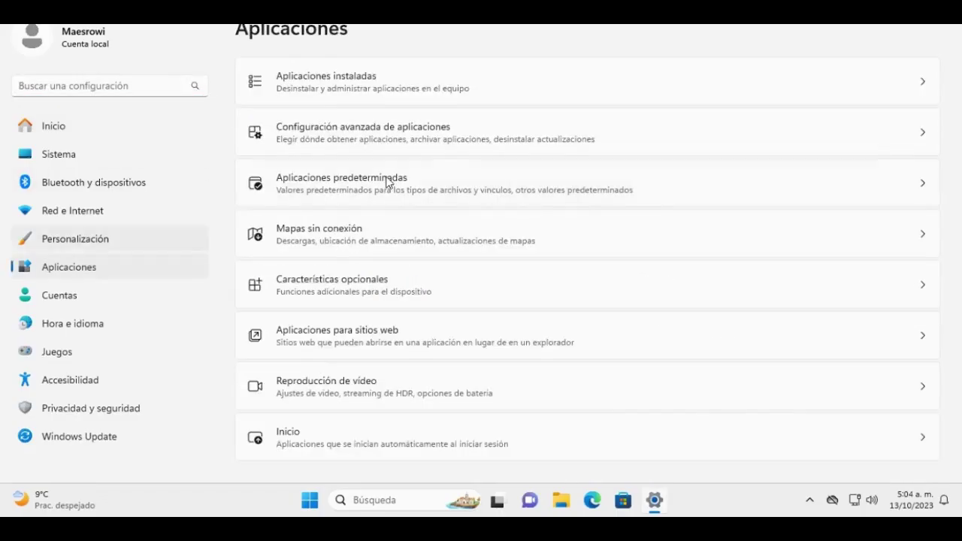
pyautogui.click(404, 135)
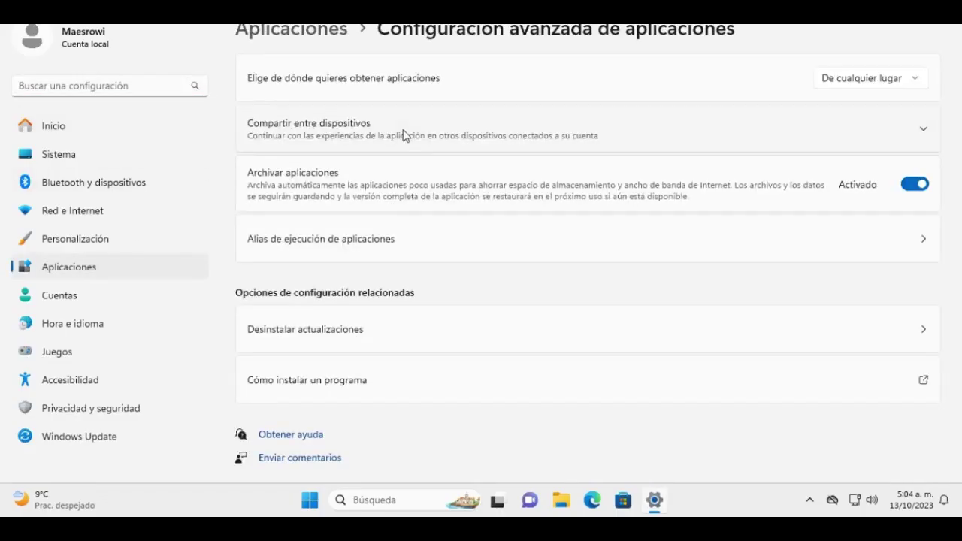
pyautogui.click(412, 250)
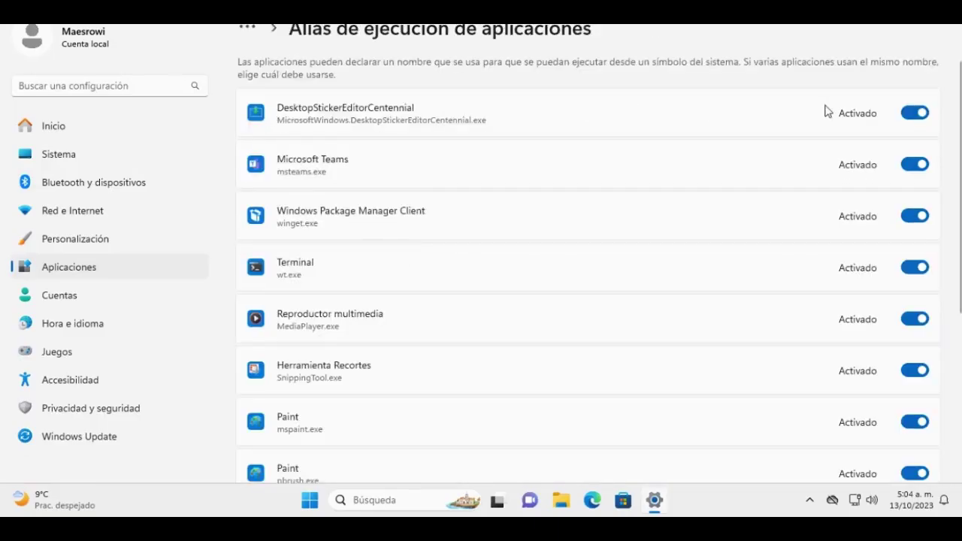
pyautogui.scroll(-4, 836, 361)
pyautogui.scroll(4, 910, 281)
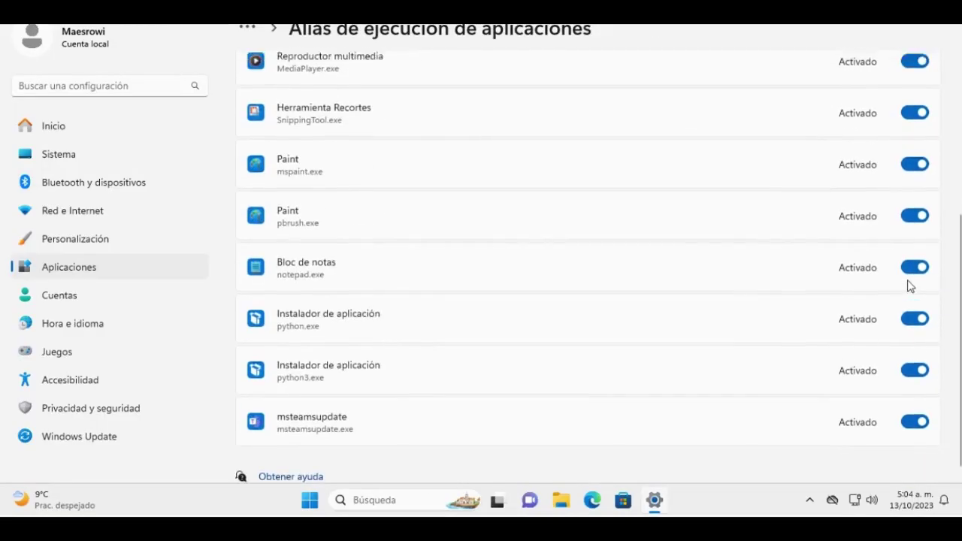
# Turn off the app execution aliases down the list, from DesktopStickerEditorCentennial through Reproductor multimedia, Herramienta Recortes and both Paint entries
pyautogui.click(914, 113)
pyautogui.click(914, 165)
pyautogui.click(914, 215)
pyautogui.click(914, 267)
pyautogui.click(914, 318)
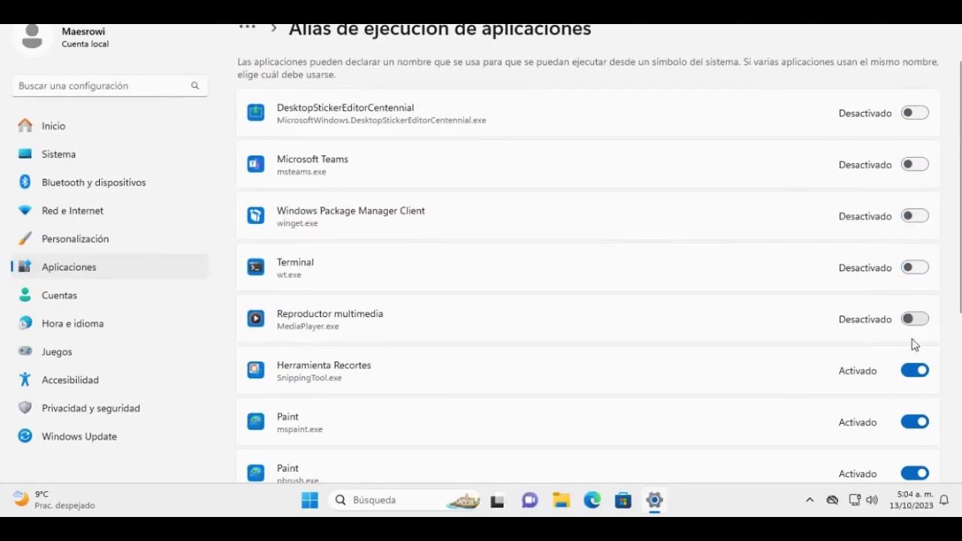
pyautogui.click(915, 371)
pyautogui.scroll(-1, 916, 364)
pyautogui.click(914, 357)
pyautogui.click(914, 408)
pyautogui.scroll(-2, 923, 391)
pyautogui.click(914, 380)
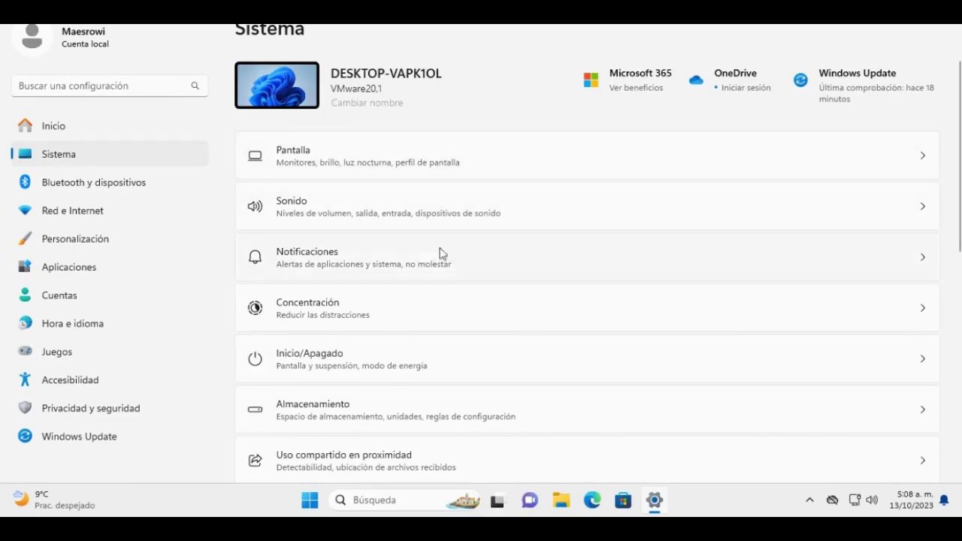
# Disable showing reminders and incoming VoIP calls on the lock screen in the system notification options
pyautogui.click(924, 260)
pyautogui.click(923, 79)
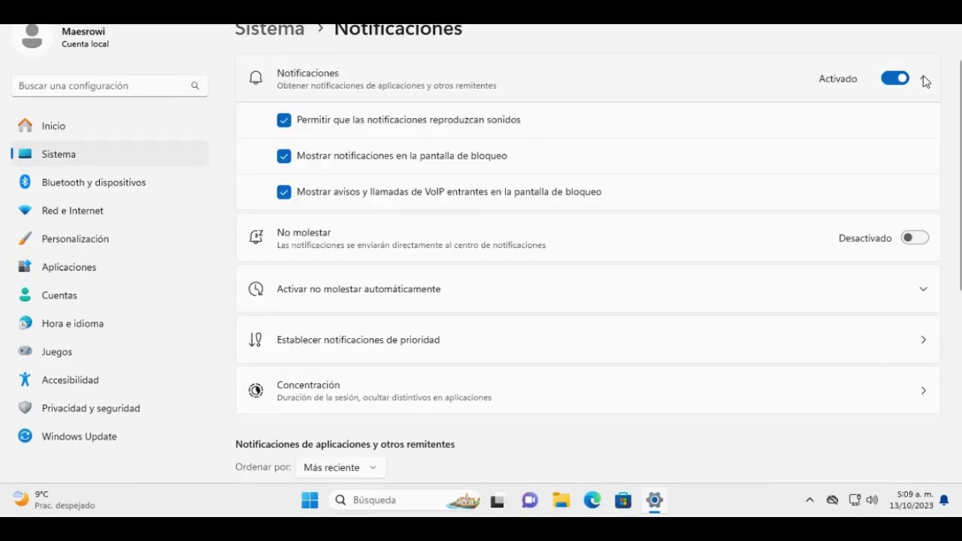
pyautogui.click(285, 193)
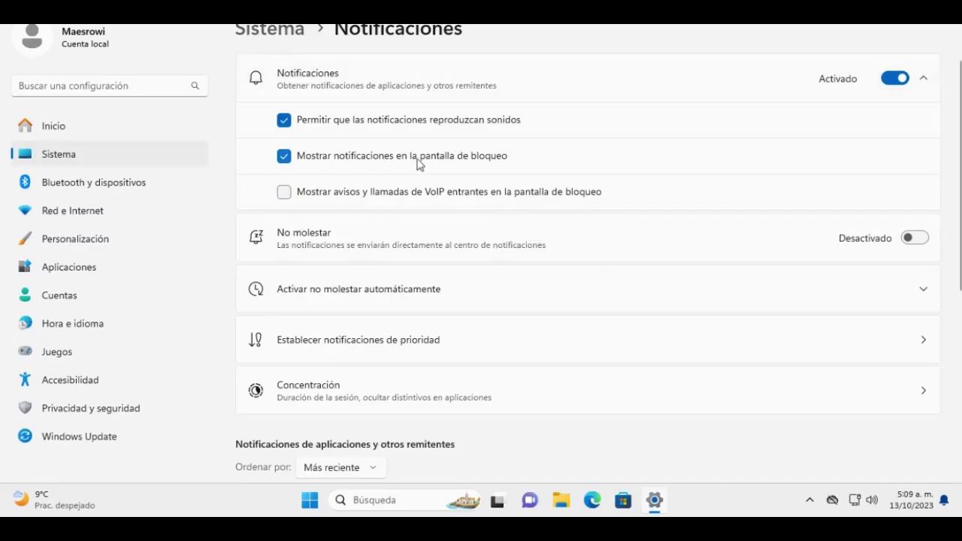
# Disable lock screen notifications and clear all three welcome, suggestion and recommendation options in the additional notification settings
pyautogui.click(284, 157)
pyautogui.scroll(-5, 365, 382)
pyautogui.click(365, 382)
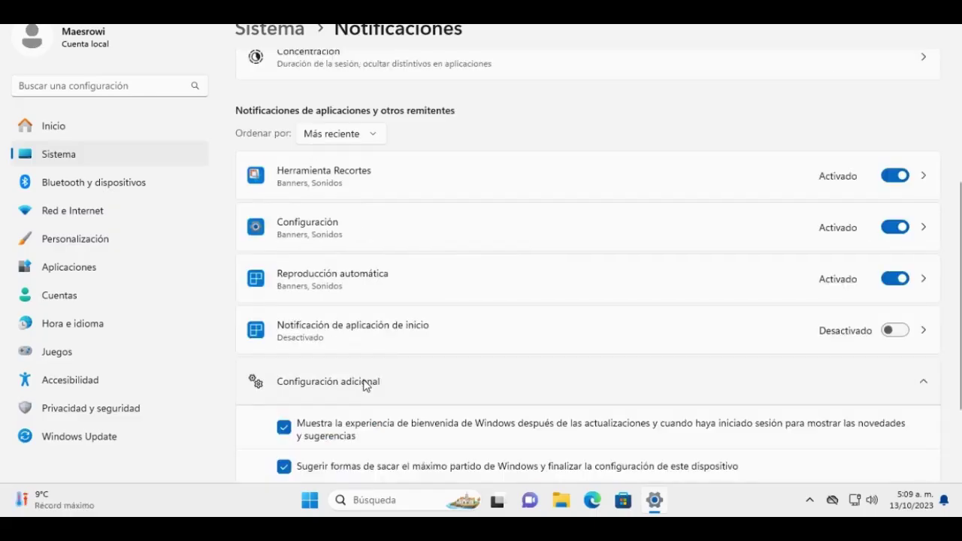
pyautogui.scroll(-2, 423, 304)
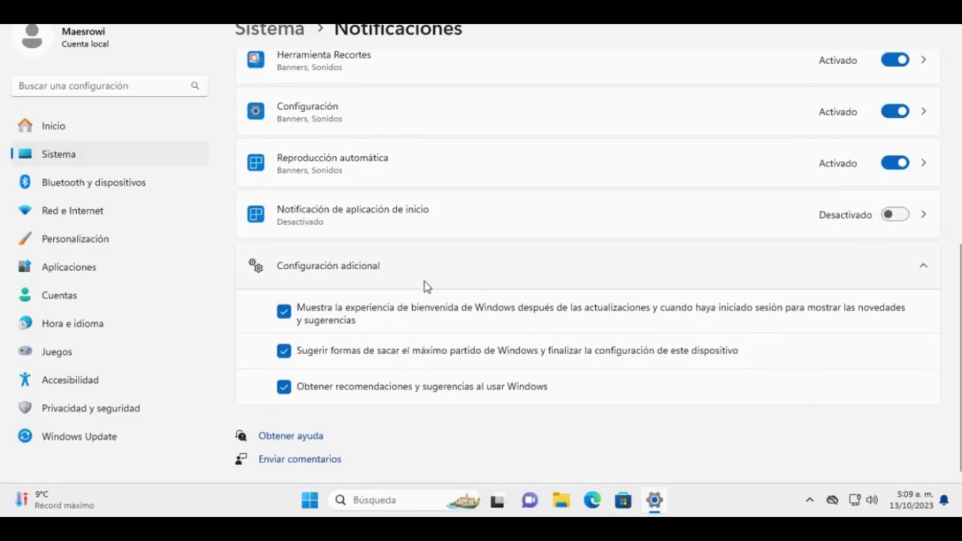
pyautogui.click(283, 311)
pyautogui.click(284, 351)
pyautogui.click(283, 387)
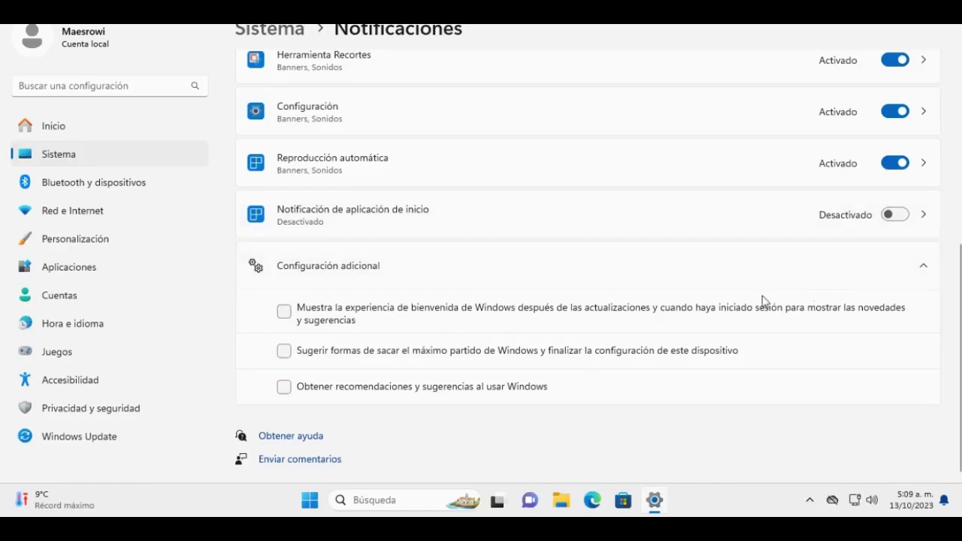
pyautogui.click(924, 269)
# Set the plugged-in screen-off and sleep timeouts to Nunca in the system power settings
pyautogui.click(291, 33)
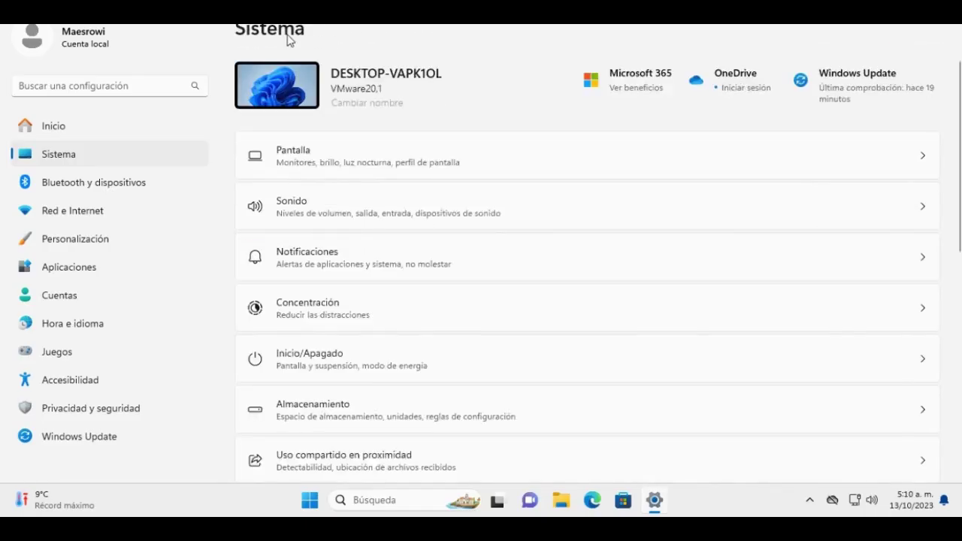
pyautogui.scroll(-2, 412, 226)
pyautogui.click(411, 225)
pyautogui.click(923, 178)
pyautogui.click(861, 256)
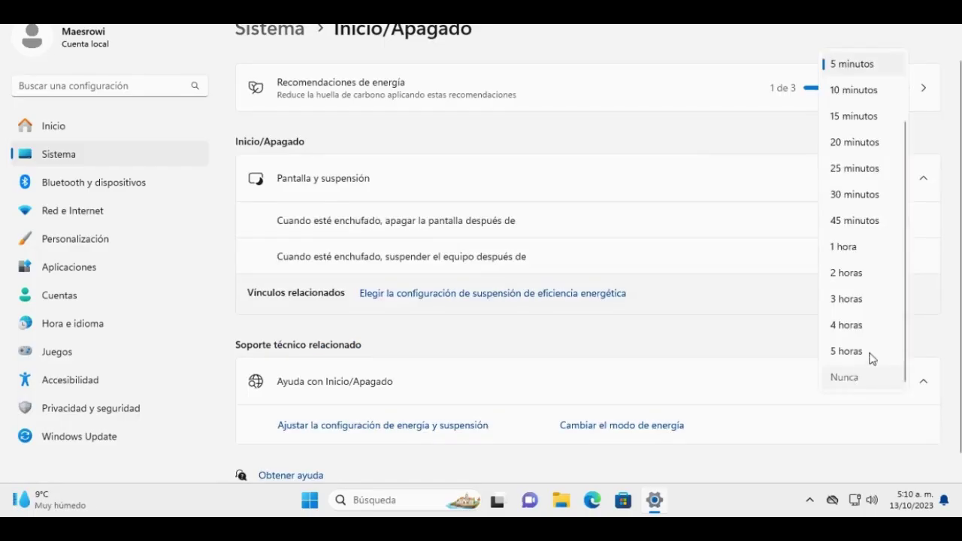
pyautogui.click(857, 378)
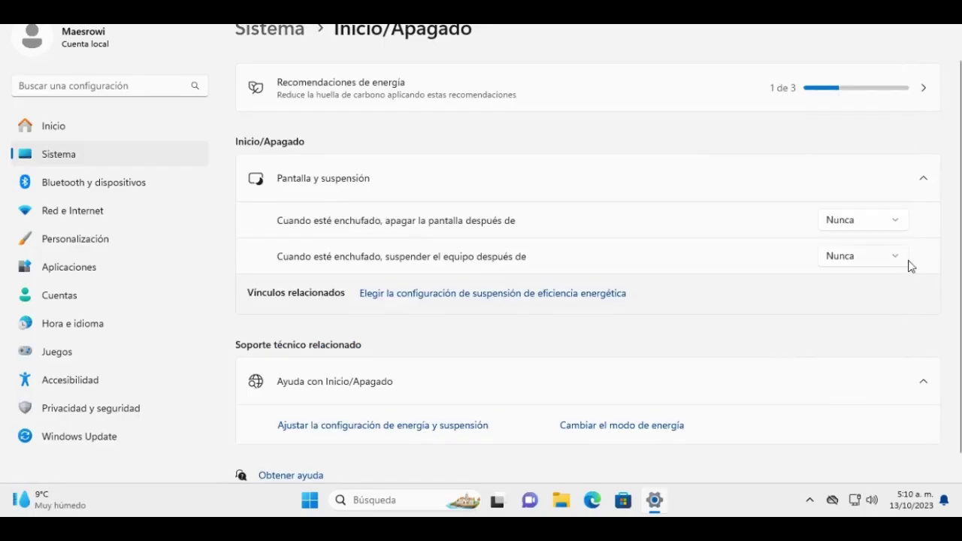
pyautogui.click(923, 181)
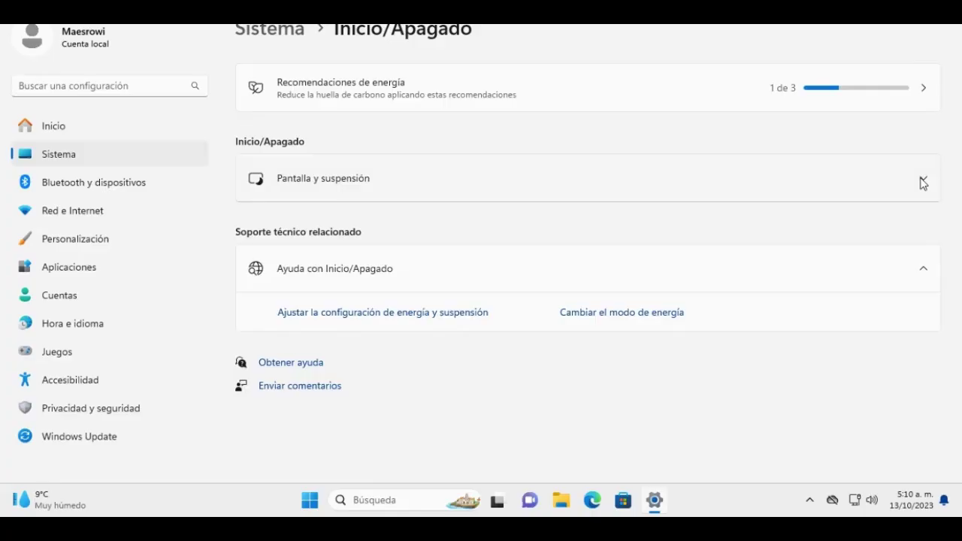
pyautogui.hotkey('alt', 'Left')
# In the storage sensor settings, turn off automatic user content cleanup and automatic cleaning of temporary files
pyautogui.scroll(-3, 442, 225)
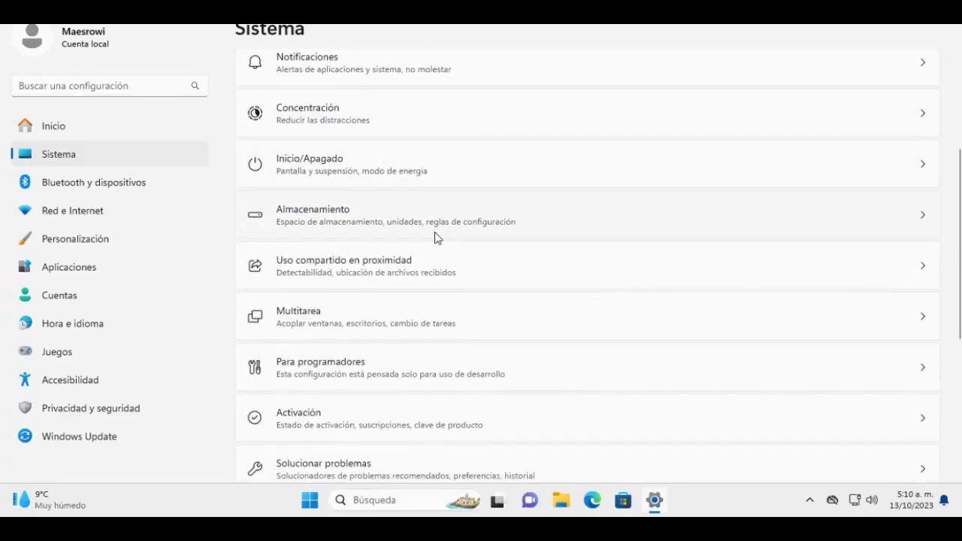
pyautogui.click(425, 217)
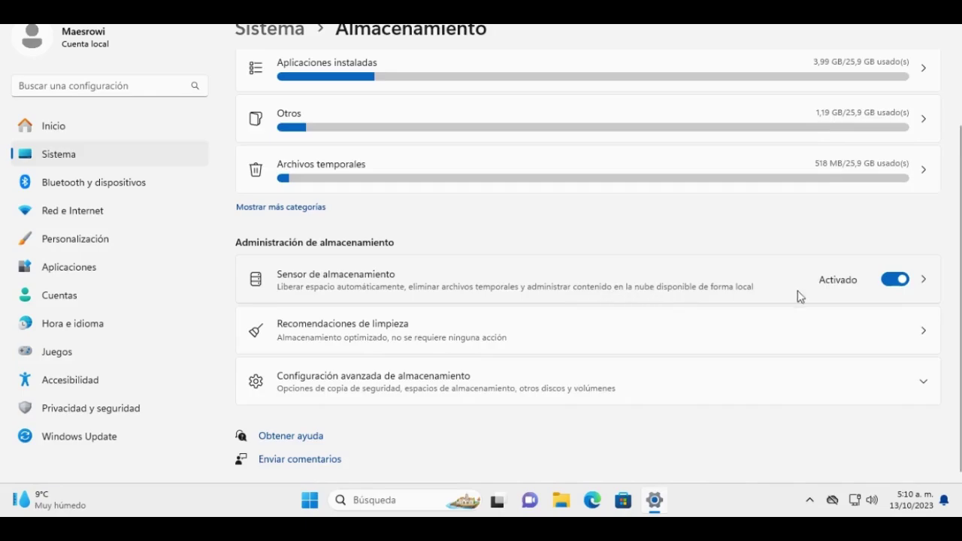
pyautogui.click(927, 279)
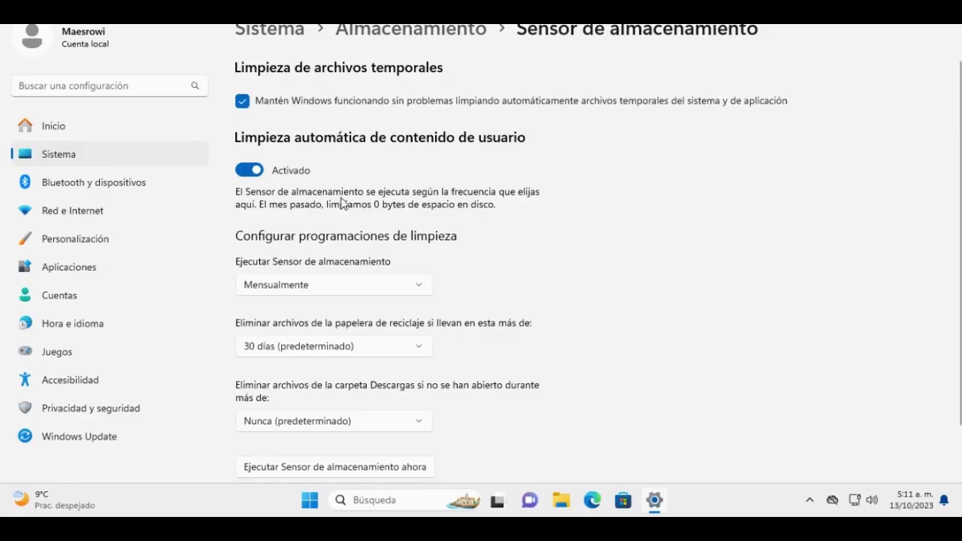
pyautogui.click(253, 171)
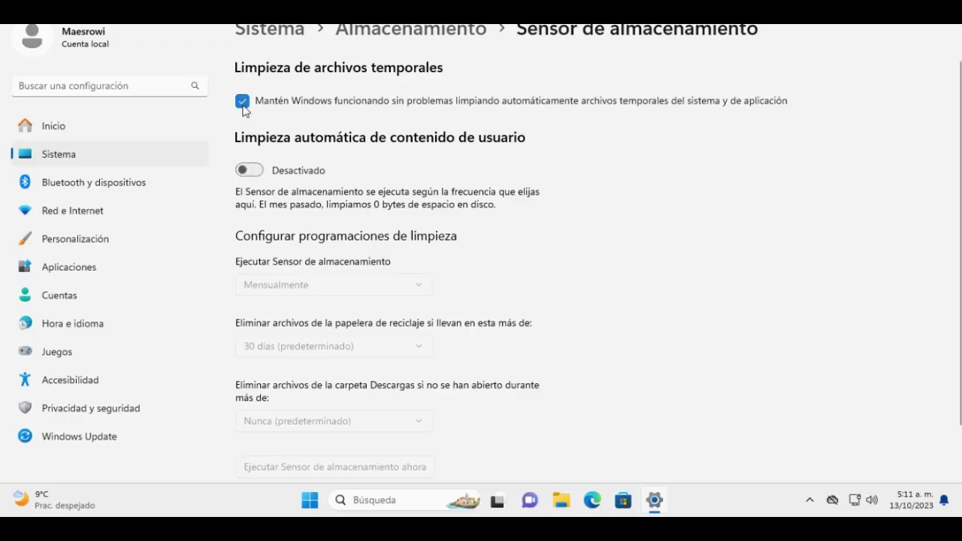
pyautogui.click(243, 106)
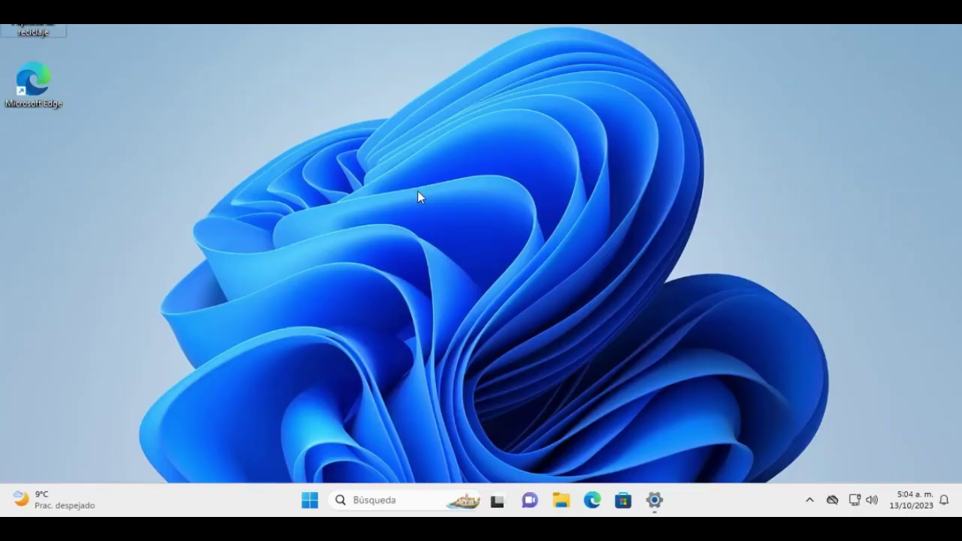
# Launch System Configuration, set the number of processors to 2 in the advanced boot options, and apply the change
pyautogui.press('super+r')
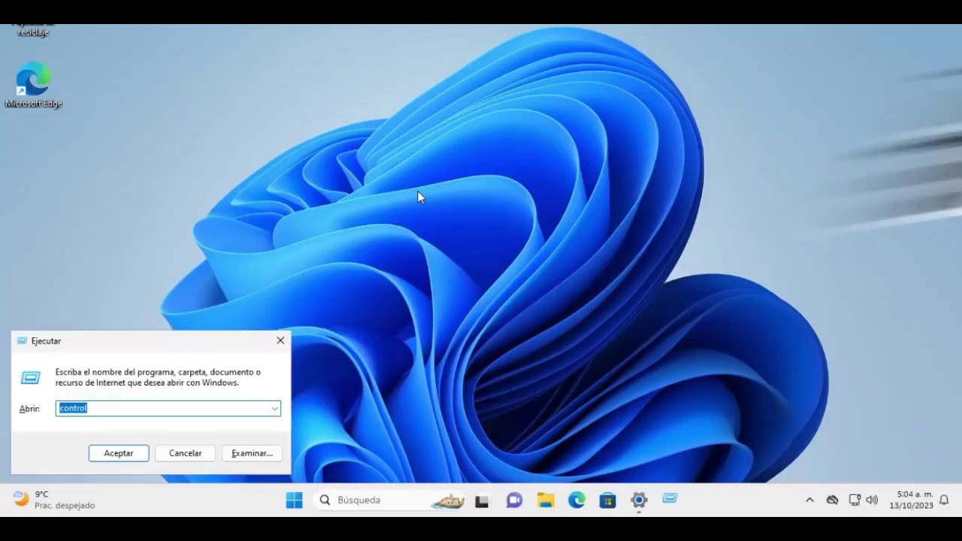
pyautogui.write('msco')
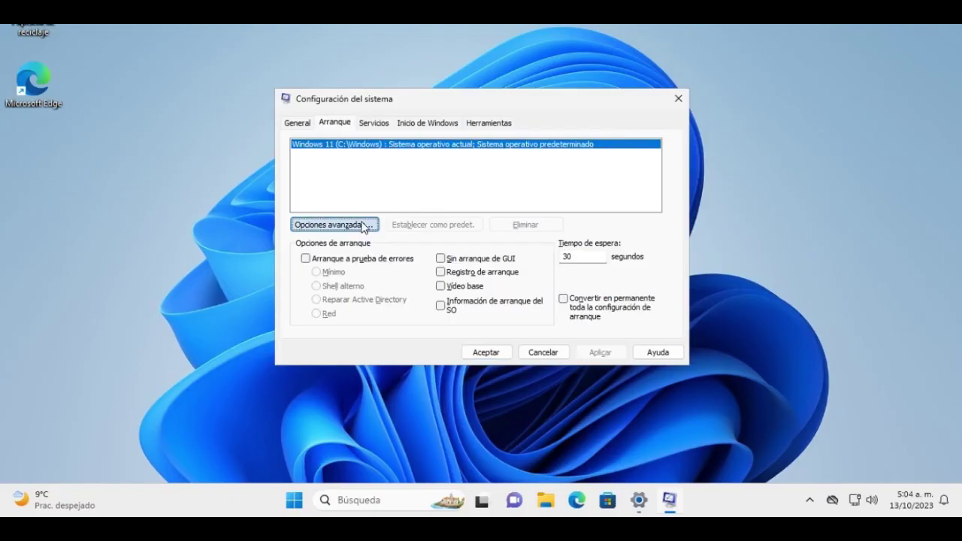
pyautogui.click(345, 224)
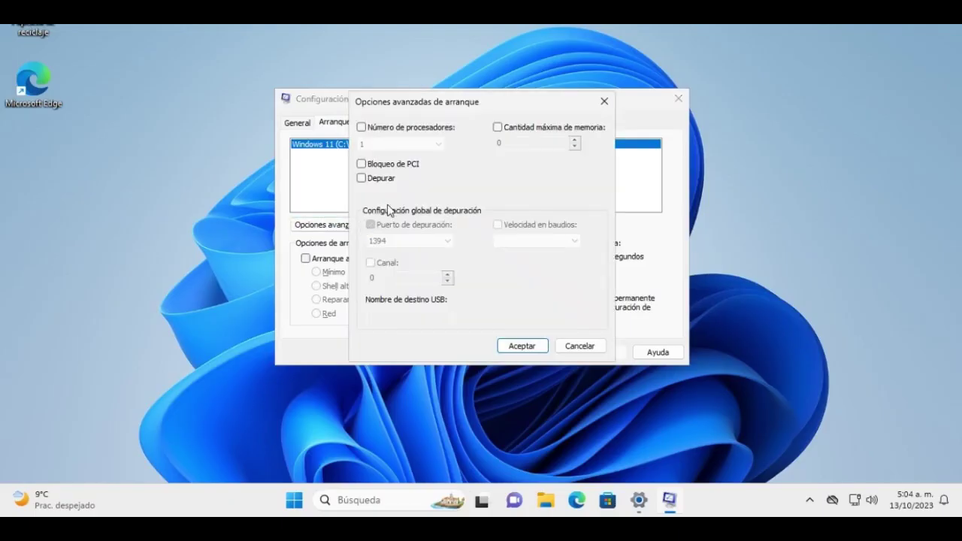
pyautogui.click(399, 129)
pyautogui.click(438, 144)
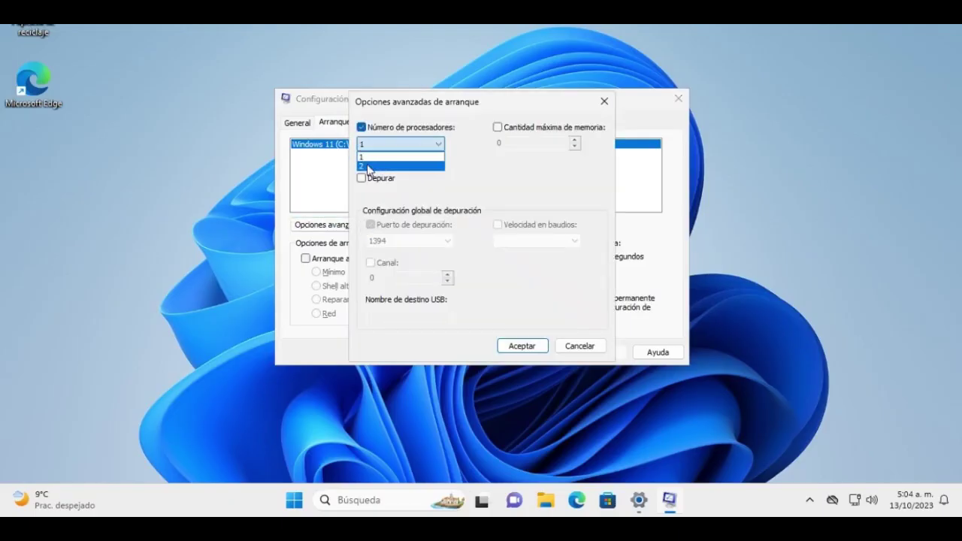
pyautogui.click(375, 166)
pyautogui.click(521, 345)
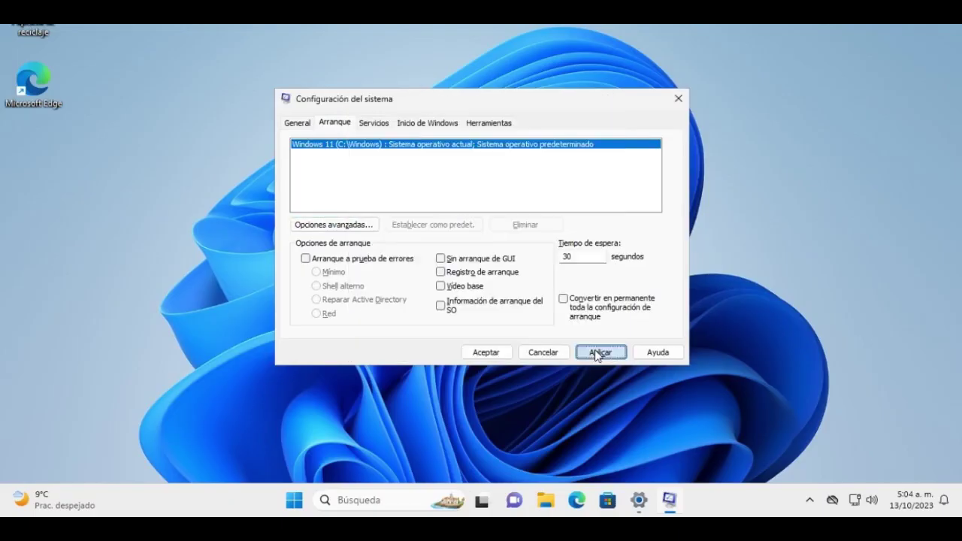
pyautogui.click(598, 351)
# Hide all Microsoft services in the System Configuration services list and accept the configuration
pyautogui.click(381, 124)
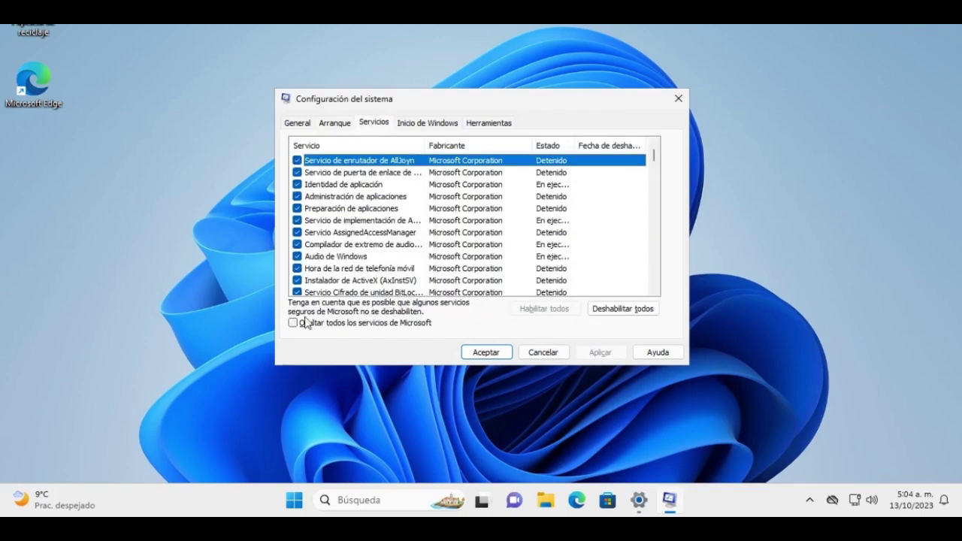
pyautogui.click(294, 323)
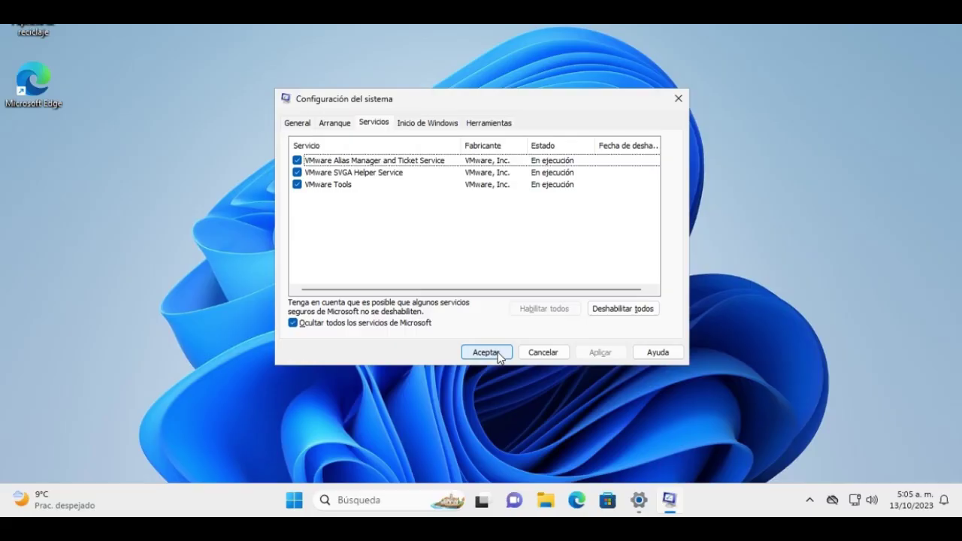
pyautogui.click(498, 353)
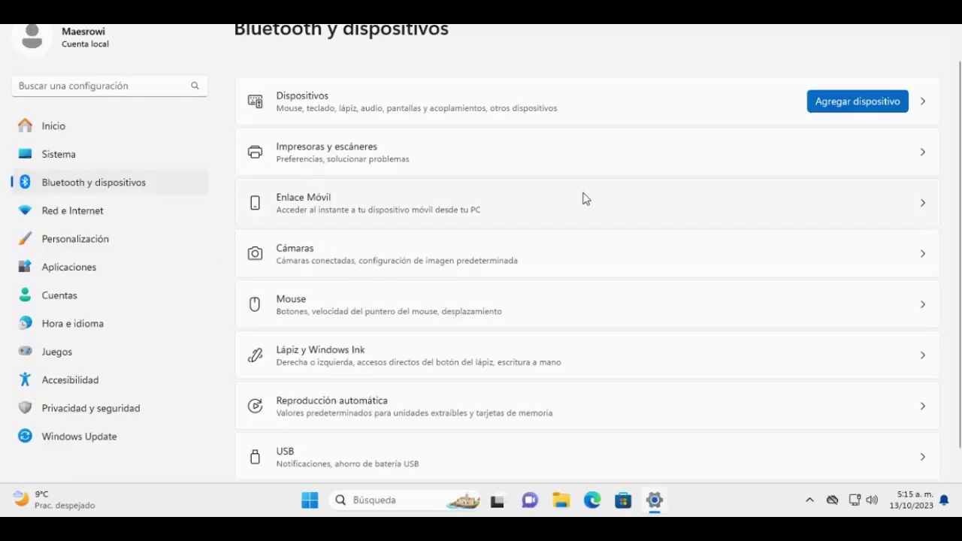
# Turn off Windows management of the default printer and open the Microsoft Print to PDF printer settings
pyautogui.click(804, 156)
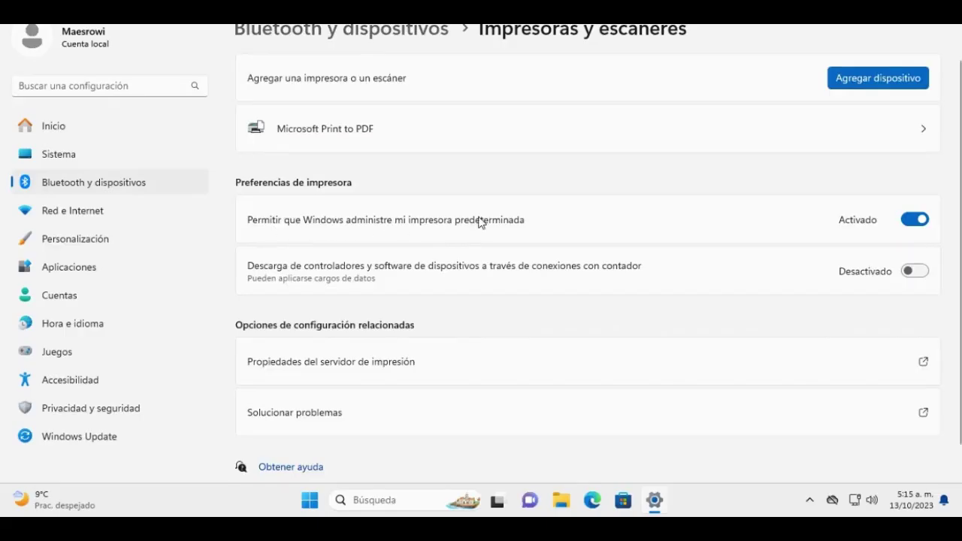
pyautogui.click(914, 220)
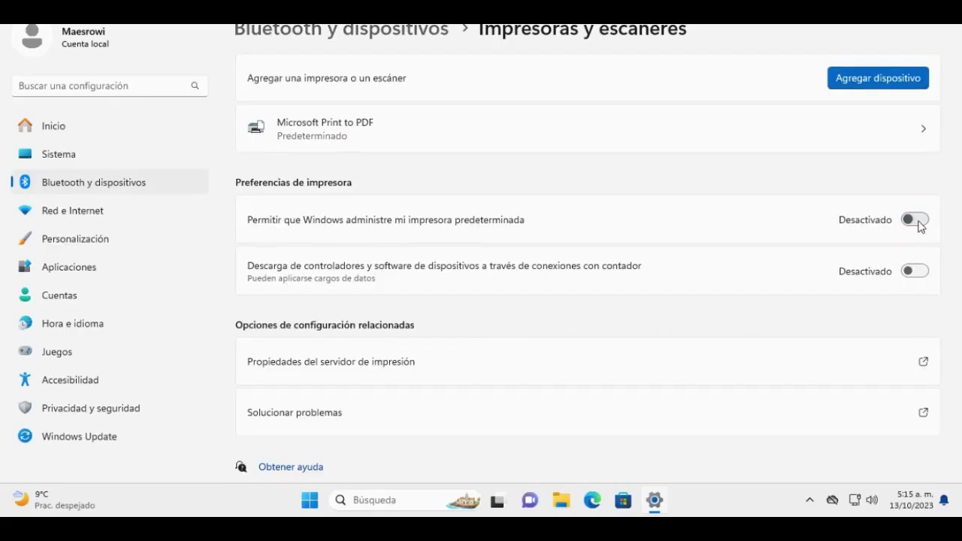
pyautogui.click(924, 132)
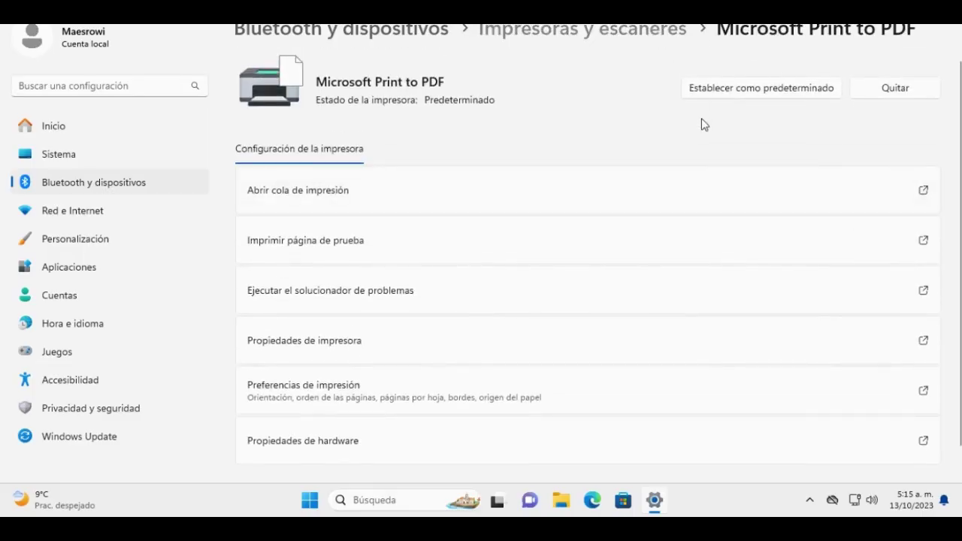
# In the camera privacy settings, turn off camera access for desktop apps and for Windows Feature Experience Pack
pyautogui.click(338, 28)
pyautogui.click(930, 256)
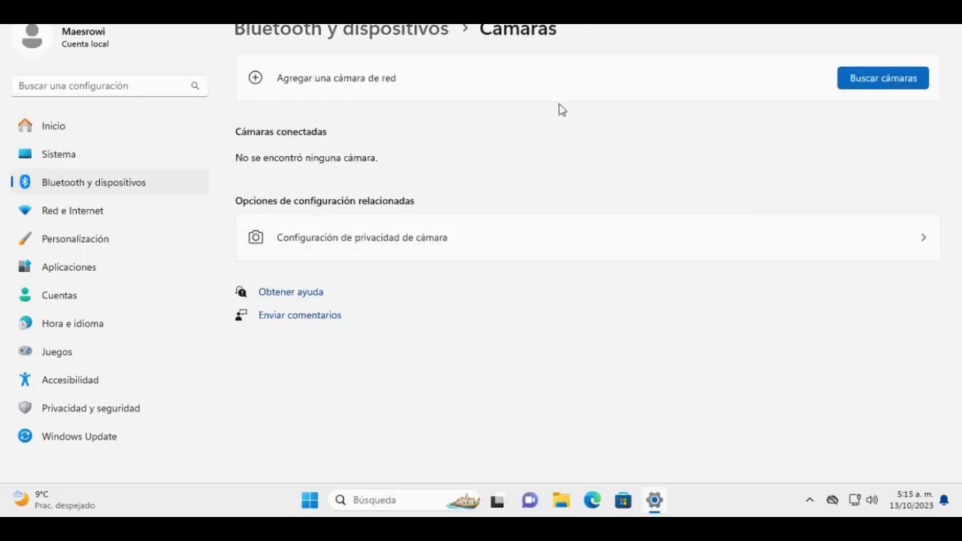
pyautogui.click(926, 238)
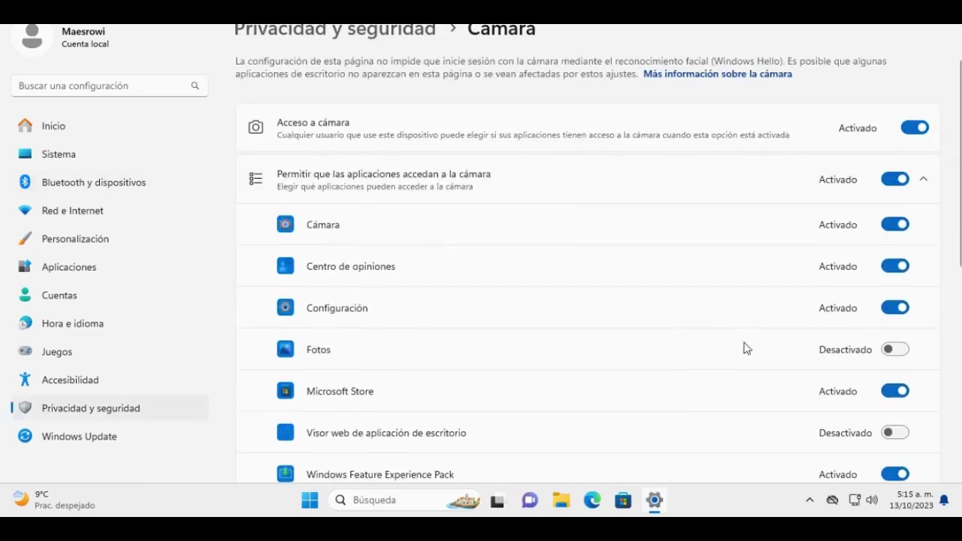
pyautogui.scroll(-4, 744, 348)
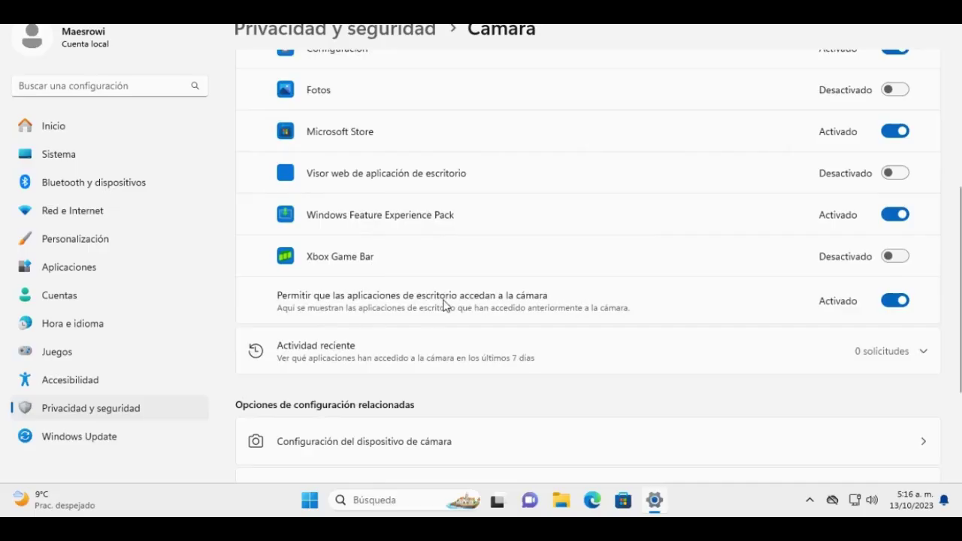
pyautogui.click(899, 301)
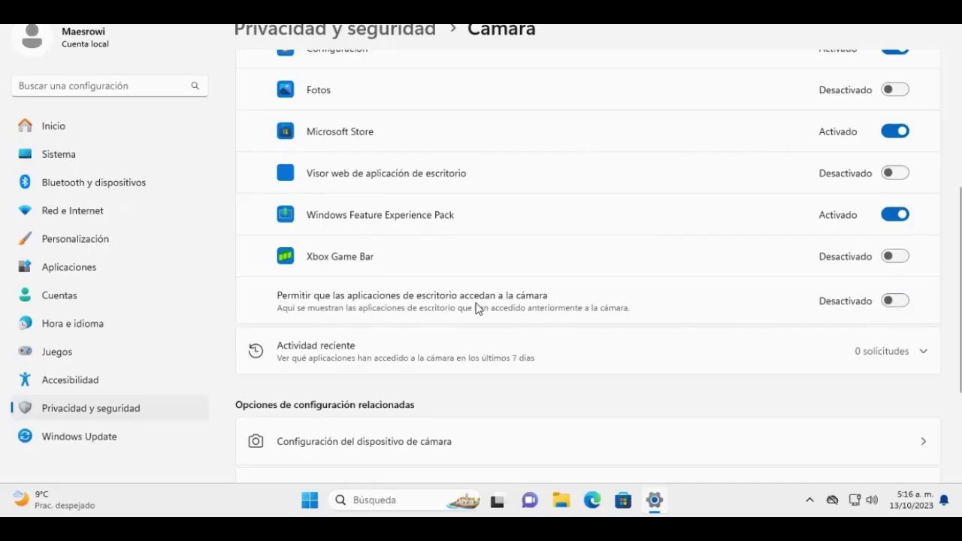
pyautogui.click(895, 215)
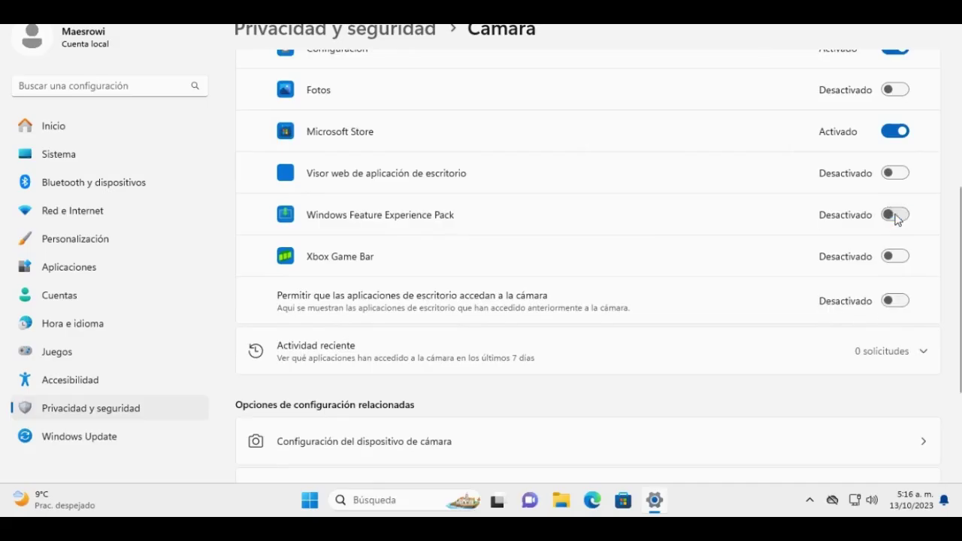
pyautogui.scroll(2, 774, 297)
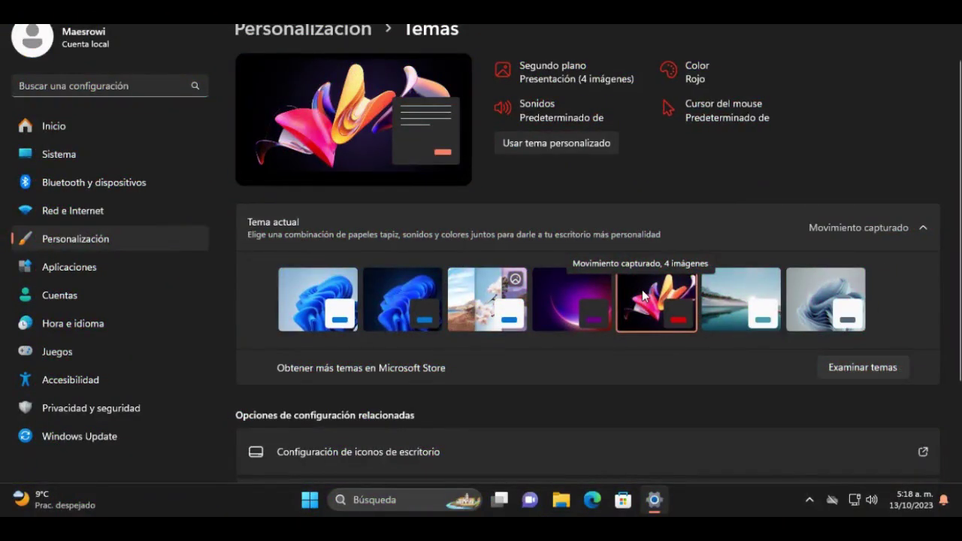
# Turn off transparency effects in the color personalization settings
pyautogui.scroll(-2, 605, 116)
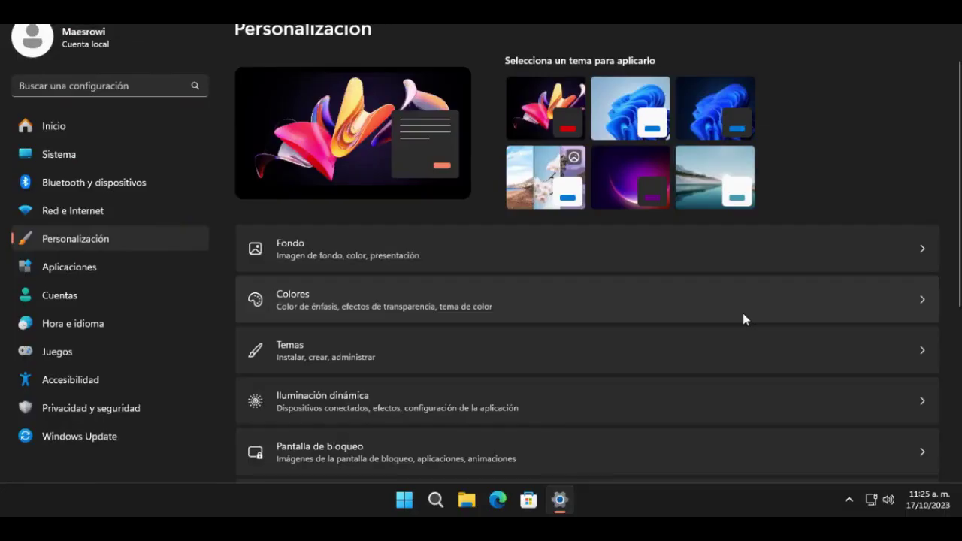
pyautogui.click(743, 313)
pyautogui.click(908, 272)
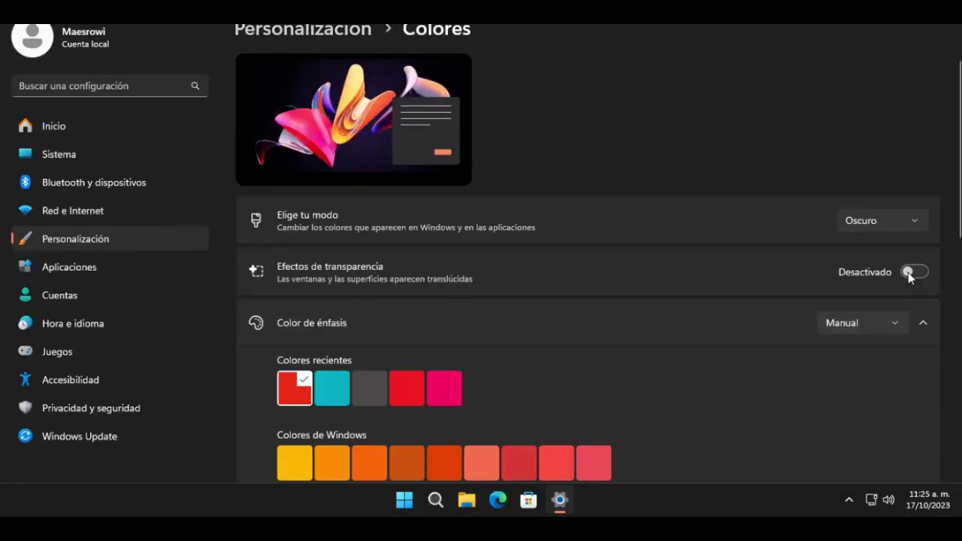
# In the dynamic lighting settings, turn off foreground app control and device lighting, and lower the brightness to about half
pyautogui.click(921, 224)
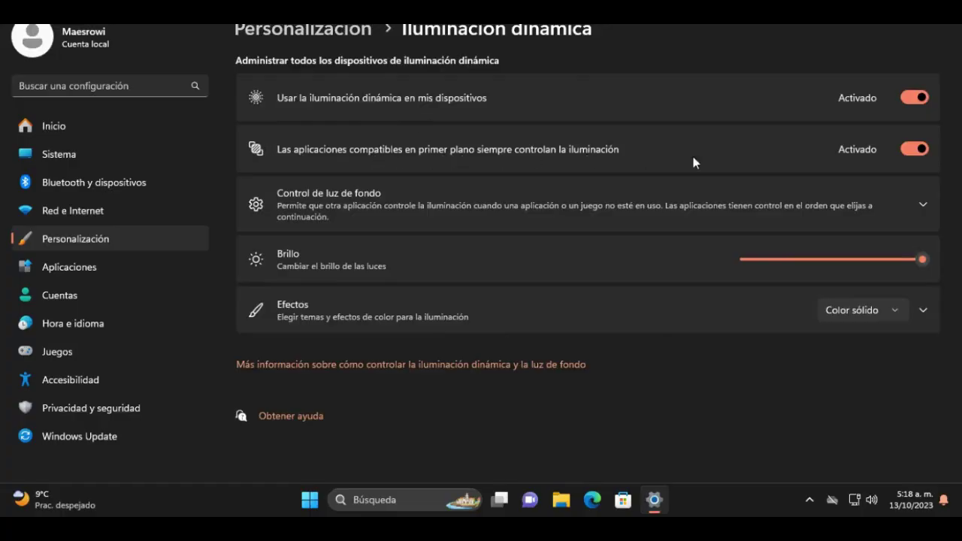
pyautogui.click(914, 150)
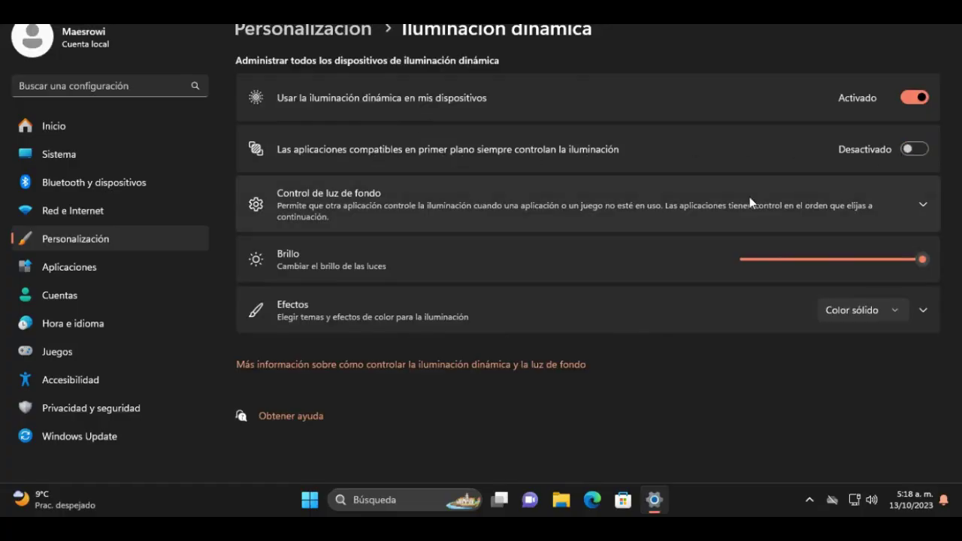
pyautogui.click(915, 97)
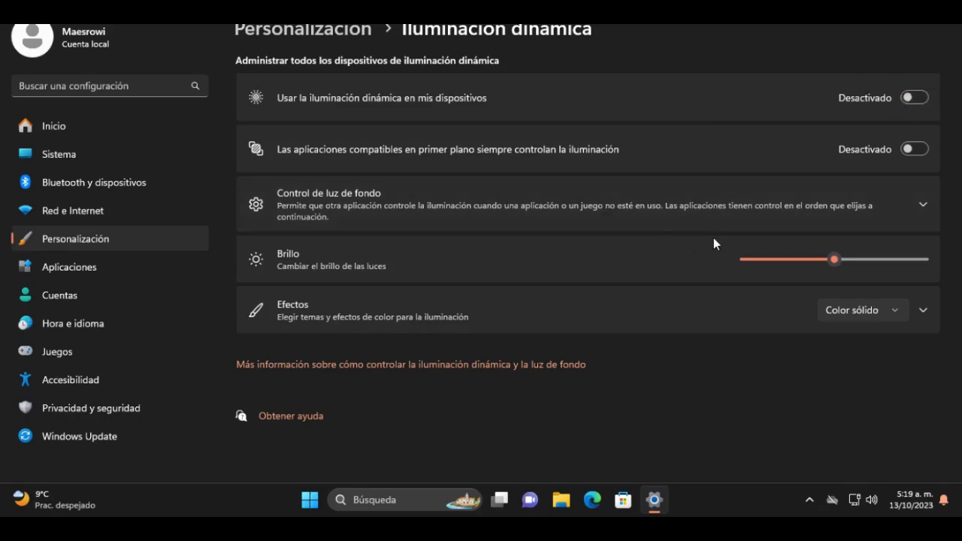
# Return to the personalization settings and open the lock screen options
pyautogui.click(347, 32)
pyautogui.scroll(-3, 576, 209)
pyautogui.scroll(-2, 575, 217)
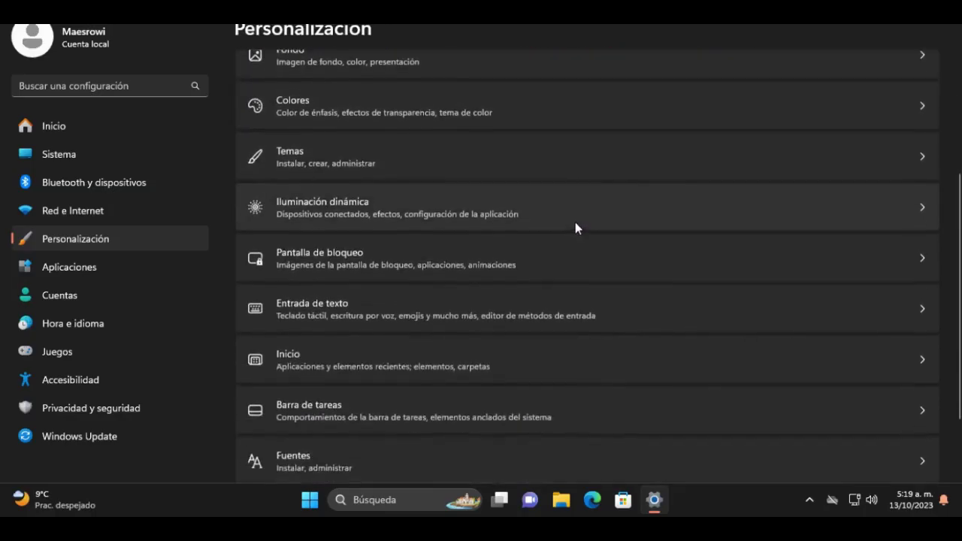
pyautogui.scroll(-1, 574, 226)
pyautogui.click(510, 194)
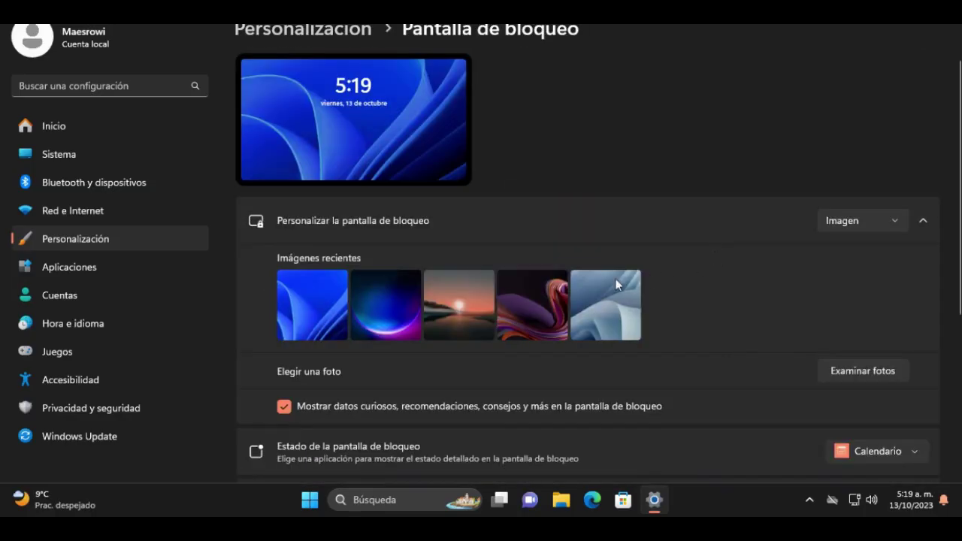
# In the Start personalization settings, turn off showing recently opened items and recommendations for tips, shortcuts and new apps
pyautogui.click(461, 333)
pyautogui.scroll(-3, 326, 150)
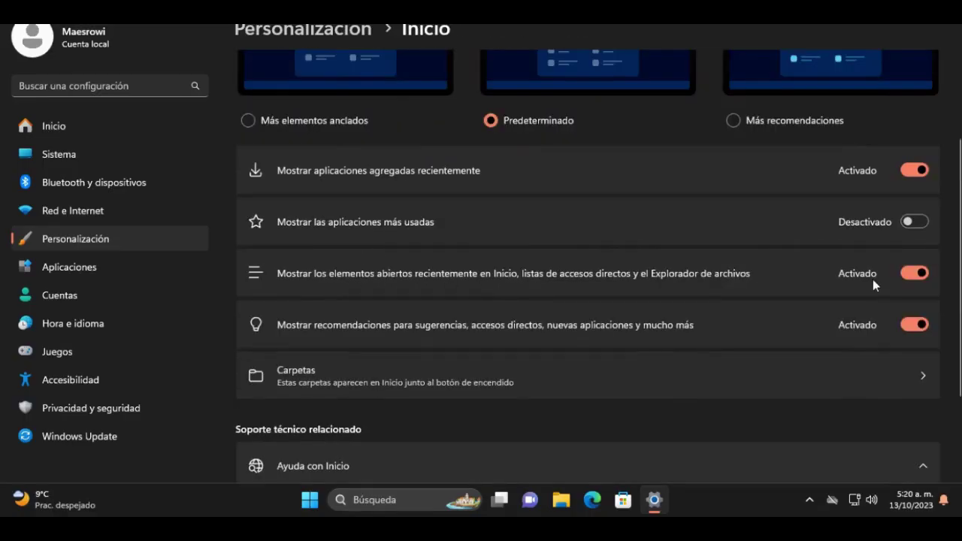
pyautogui.click(910, 275)
pyautogui.click(902, 330)
pyautogui.scroll(-2, 699, 344)
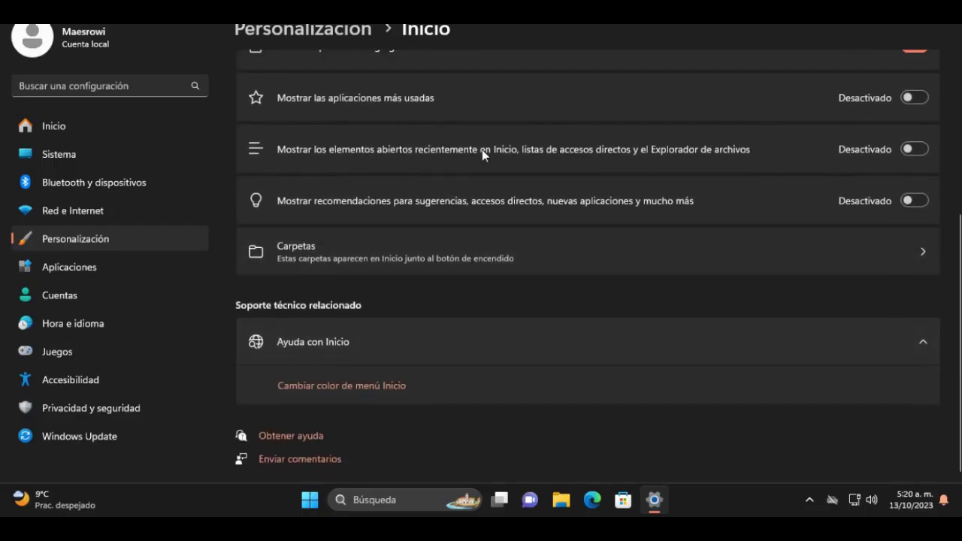
pyautogui.scroll(4, 482, 150)
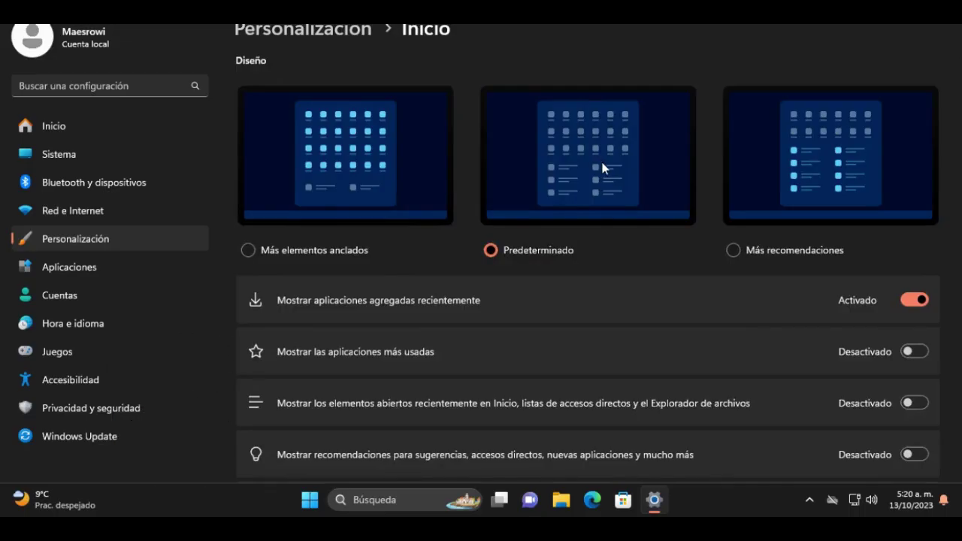
# In the taskbar personalization settings, turn off Chat, Widgets and Task View, and show search as an icon only
pyautogui.hotkey('alt', 'Left')
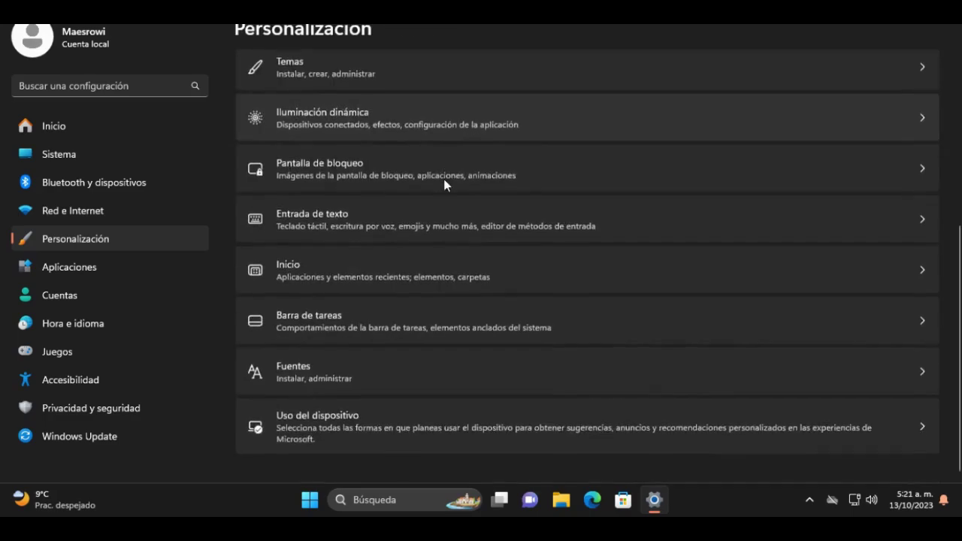
pyautogui.click(465, 331)
pyautogui.click(894, 242)
pyautogui.click(893, 201)
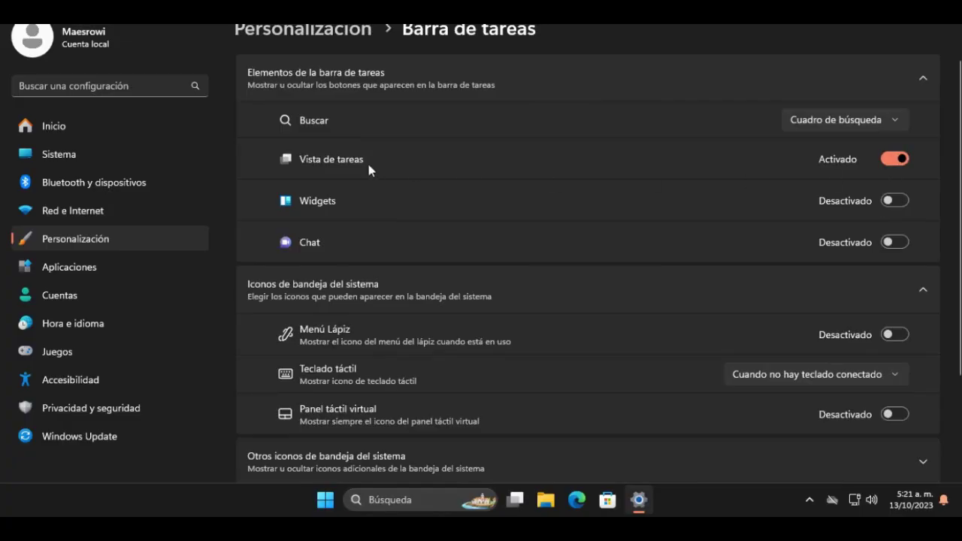
pyautogui.click(895, 159)
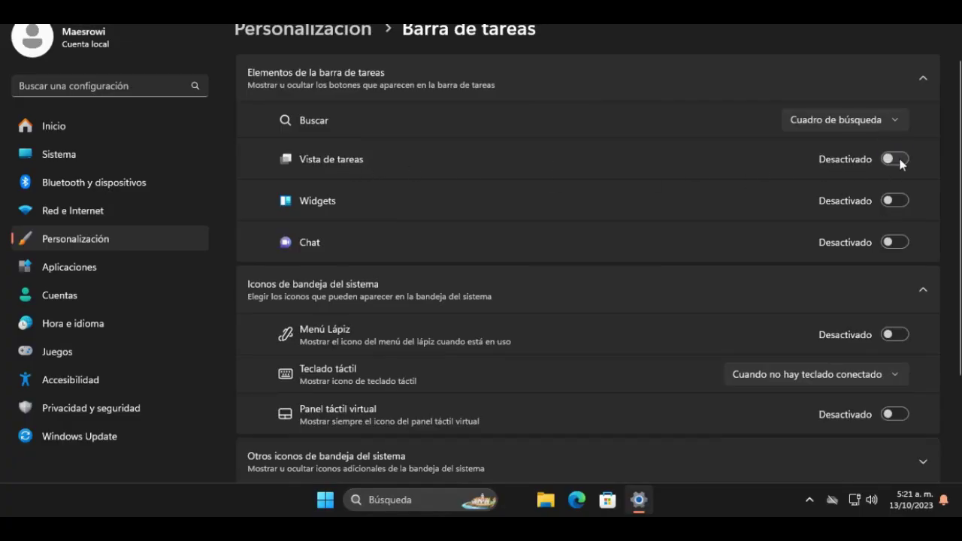
pyautogui.click(849, 120)
pyautogui.click(853, 68)
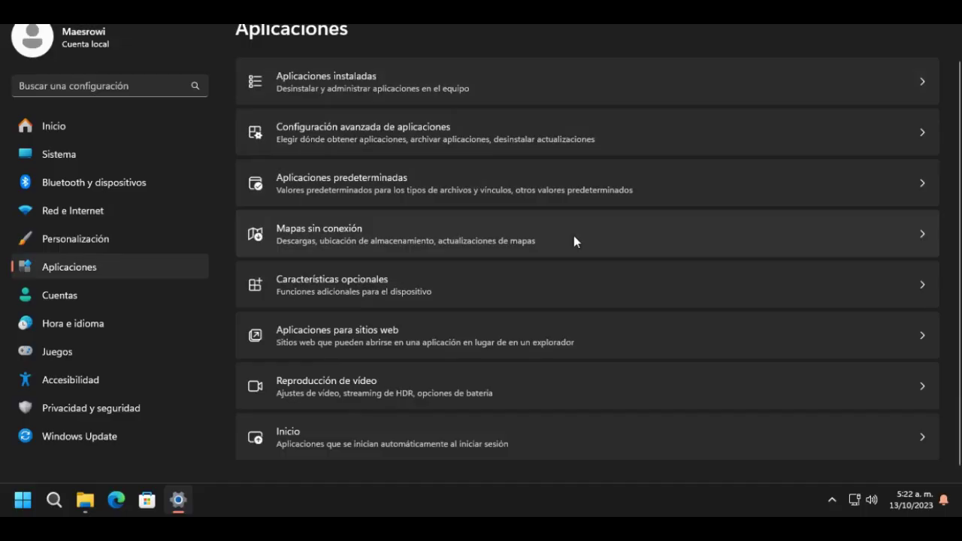
# In the offline maps settings, turn off automatic map updates when plugged in and on Wi-Fi
pyautogui.click(574, 239)
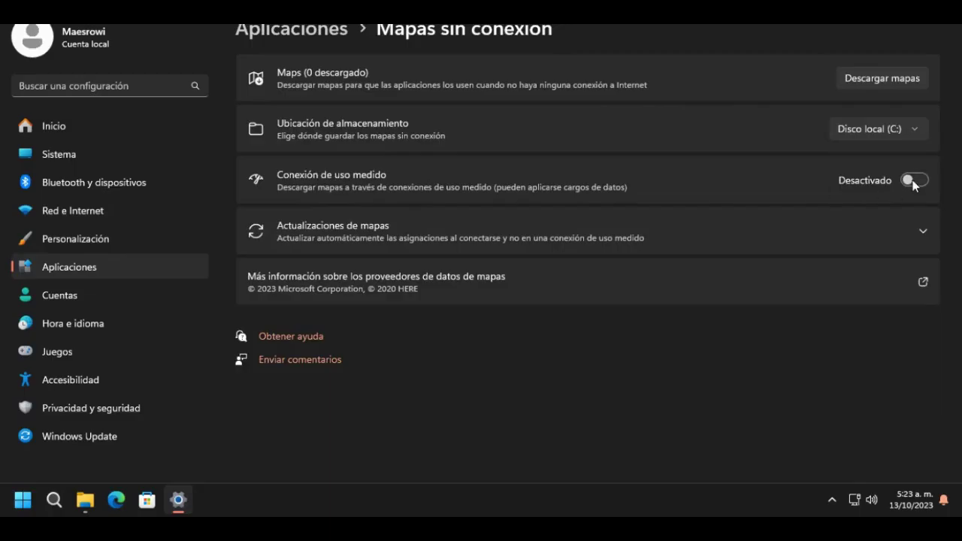
pyautogui.click(923, 232)
pyautogui.click(283, 272)
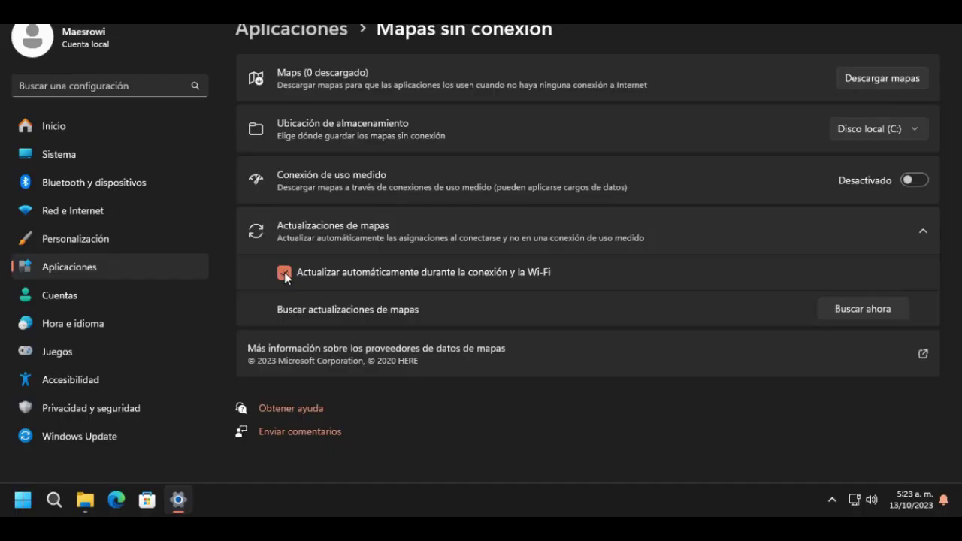
# In the gaming settings, turn off opening Xbox Game Bar with the controller button
pyautogui.click(171, 353)
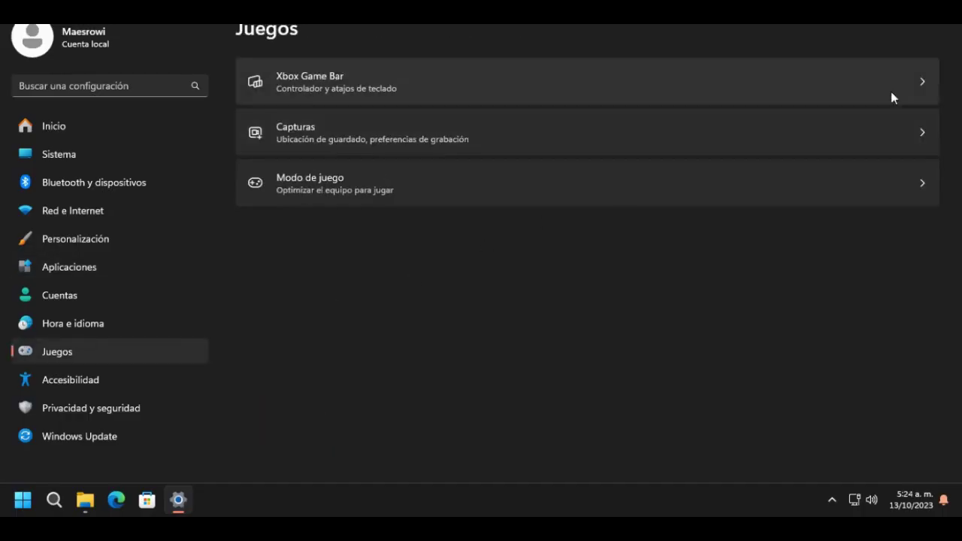
pyautogui.click(923, 82)
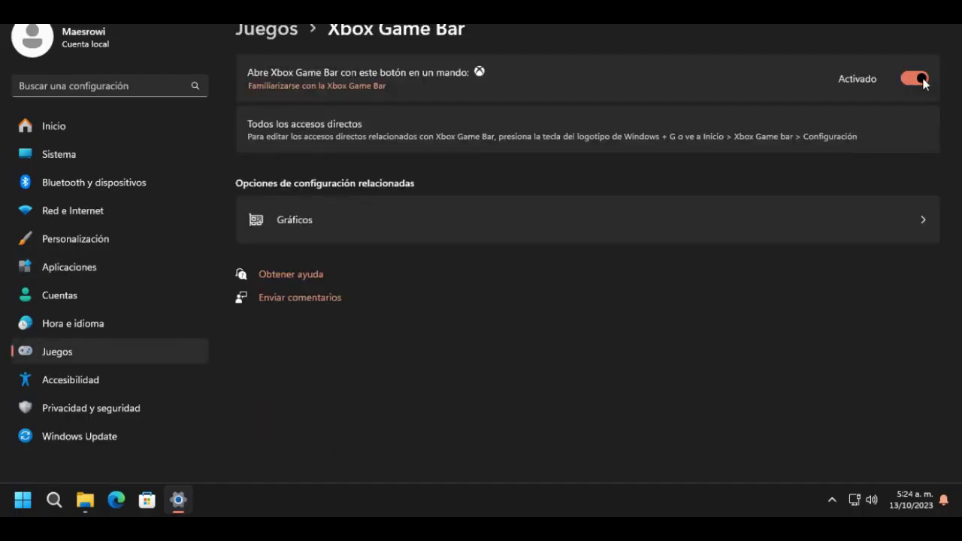
pyautogui.click(921, 79)
# Turn off Game Mode in the gaming settings
pyautogui.click(267, 29)
pyautogui.click(450, 181)
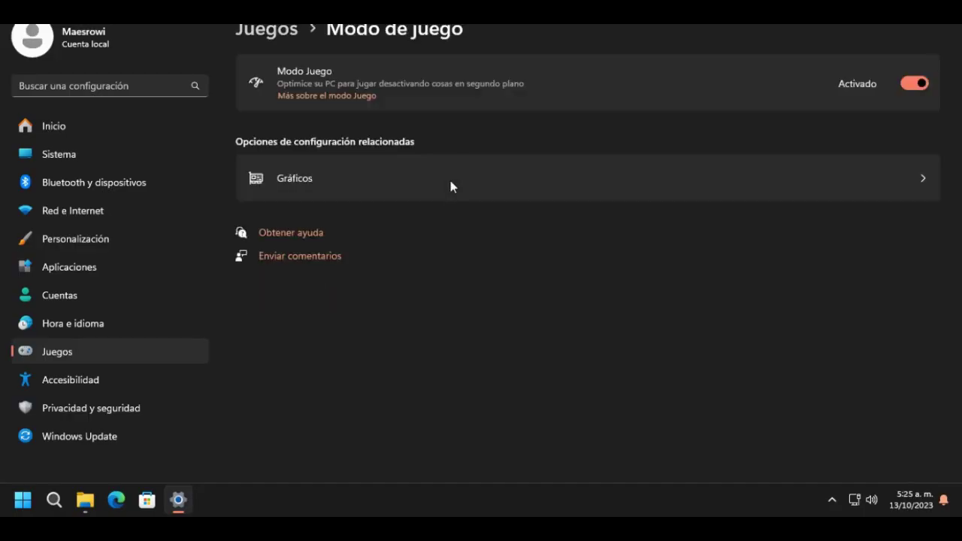
pyautogui.click(910, 85)
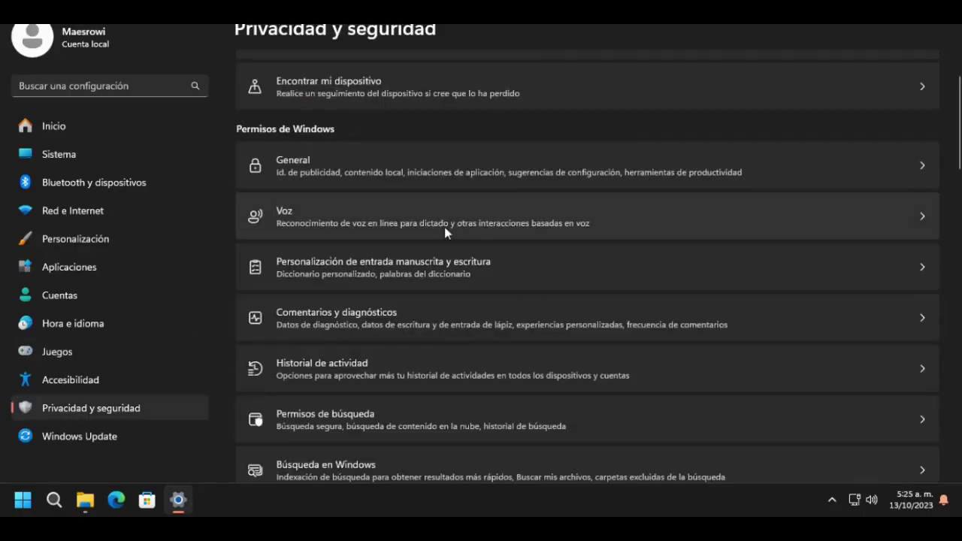
# In the general privacy settings, turn off language list access for websites, app launch tracking and suggested content in Settings
pyautogui.click(875, 185)
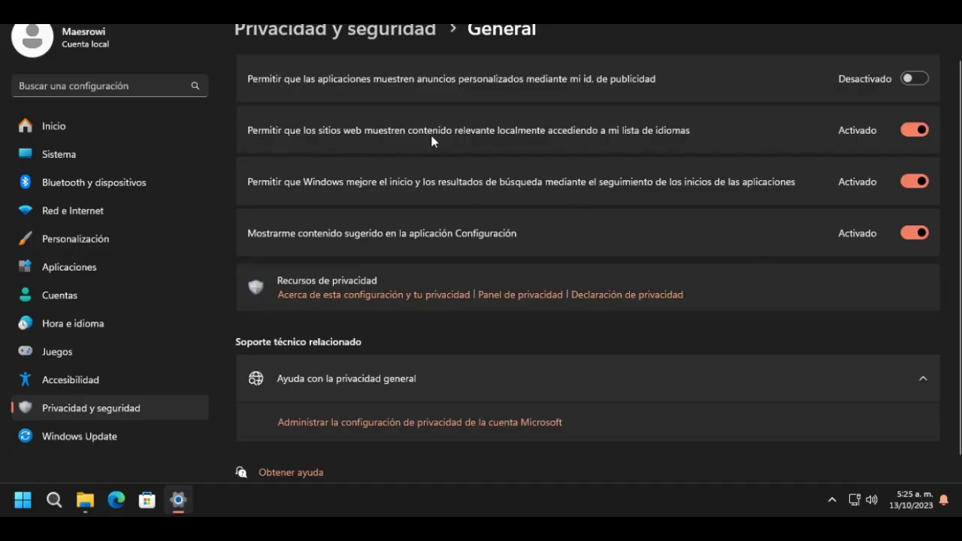
pyautogui.click(912, 130)
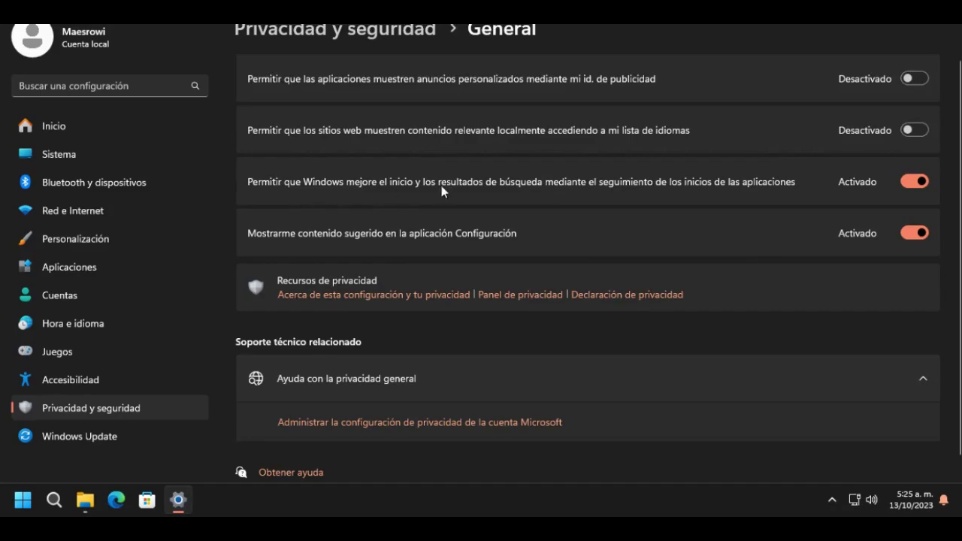
pyautogui.click(869, 183)
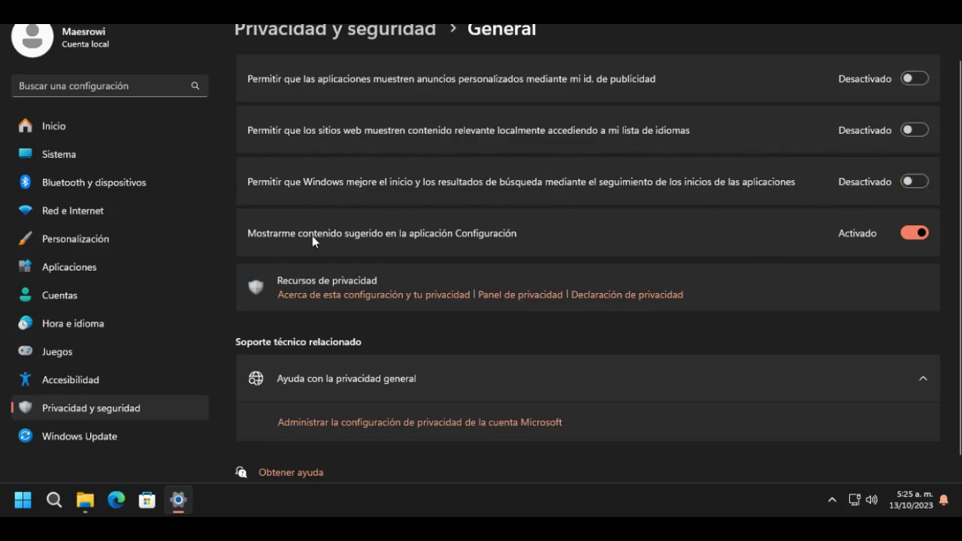
pyautogui.click(898, 233)
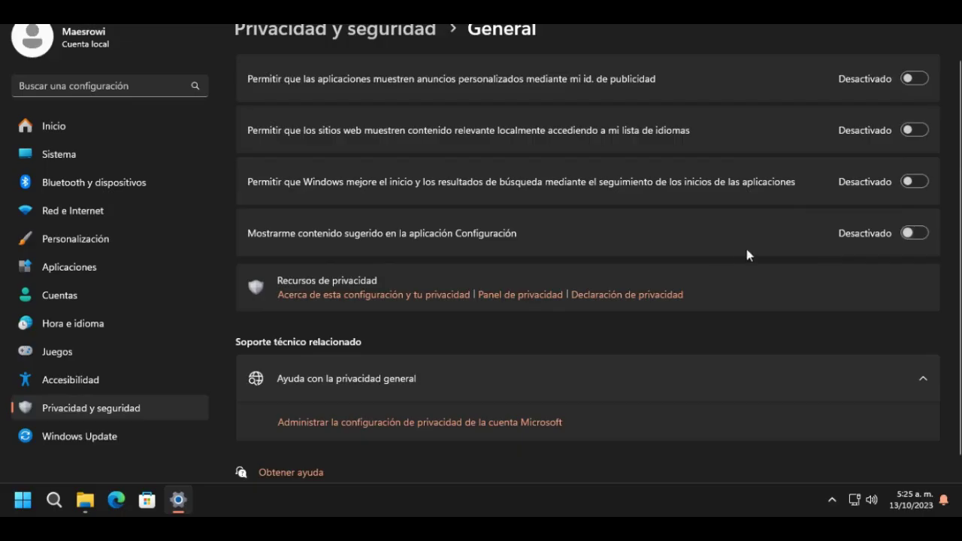
pyautogui.scroll(-1, 717, 250)
pyautogui.scroll(1, 717, 250)
# Turn off the custom inking and typing dictionary in the privacy settings
pyautogui.click(353, 30)
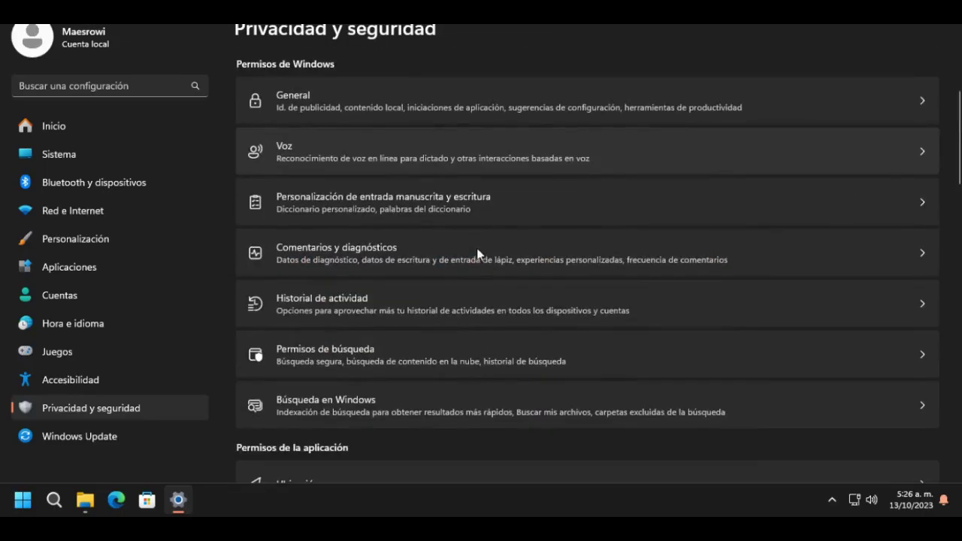
pyautogui.click(473, 213)
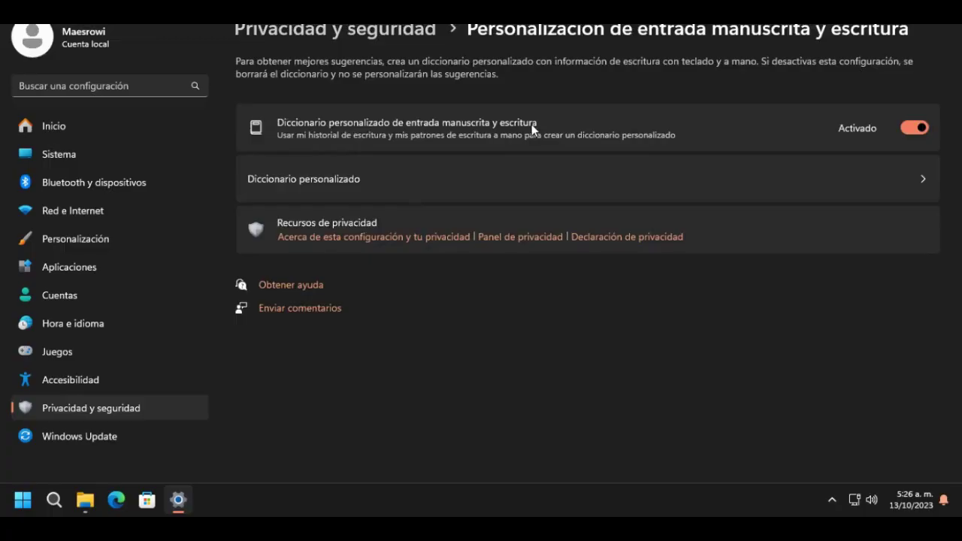
pyautogui.click(892, 131)
# In the diagnostics and feedback privacy settings, set the feedback frequency to Nunca
pyautogui.click(339, 30)
pyautogui.scroll(-1, 418, 162)
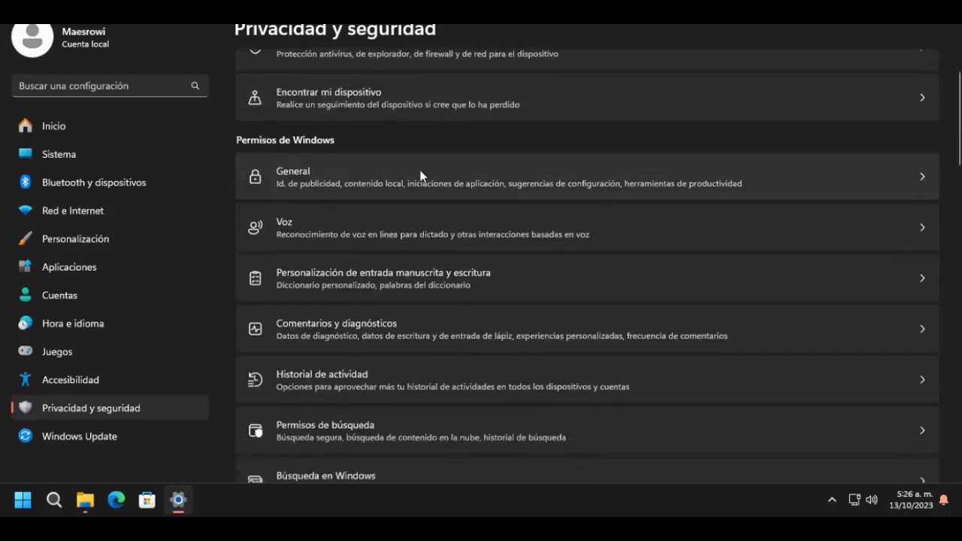
pyautogui.scroll(-1, 421, 180)
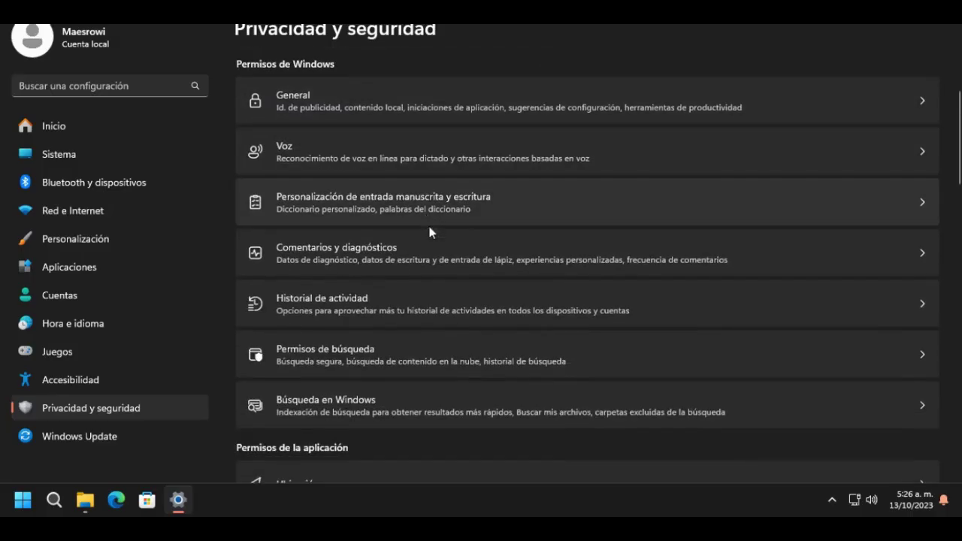
pyautogui.click(428, 248)
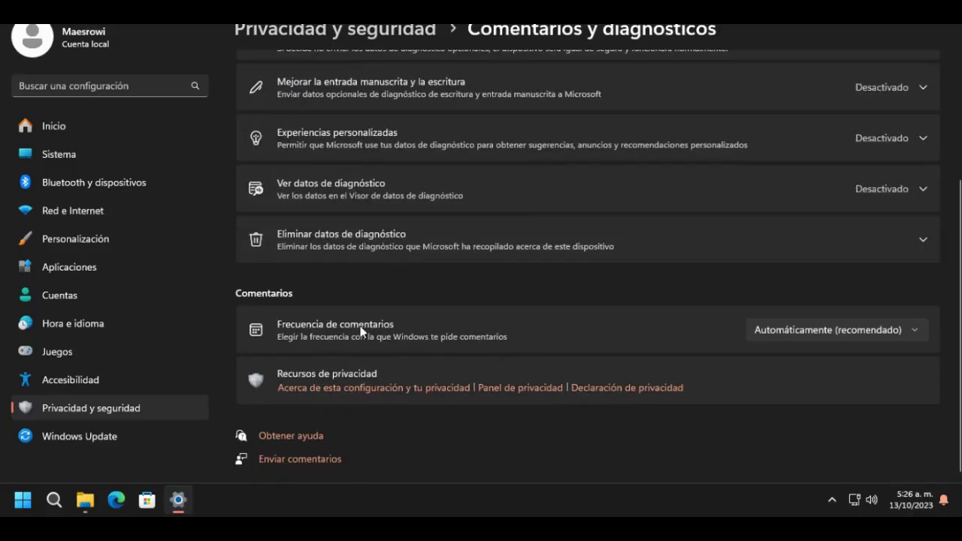
pyautogui.click(914, 330)
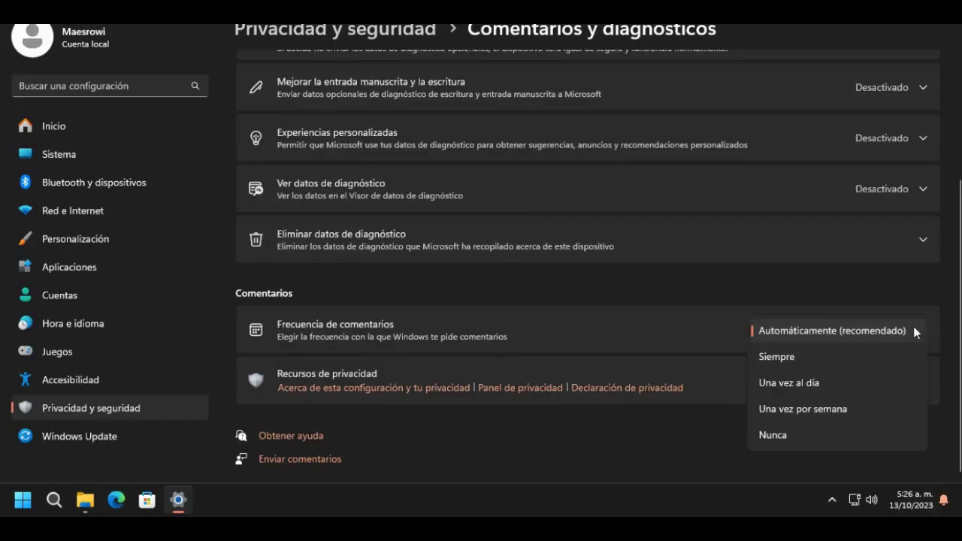
pyautogui.click(760, 436)
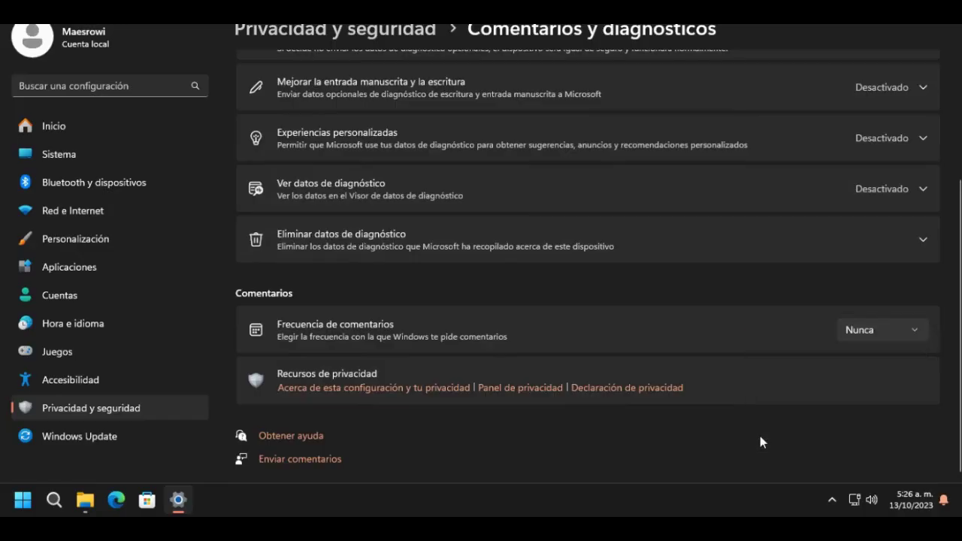
# In the activity history settings, turn off storing activity history on this device and clear the account's existing activity history
pyautogui.click(318, 28)
pyautogui.scroll(-3, 389, 149)
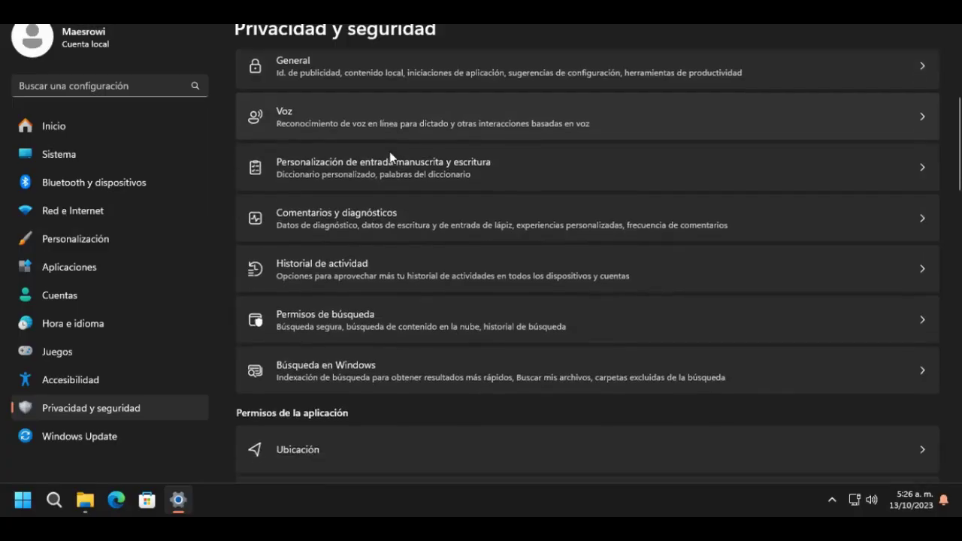
pyautogui.click(393, 177)
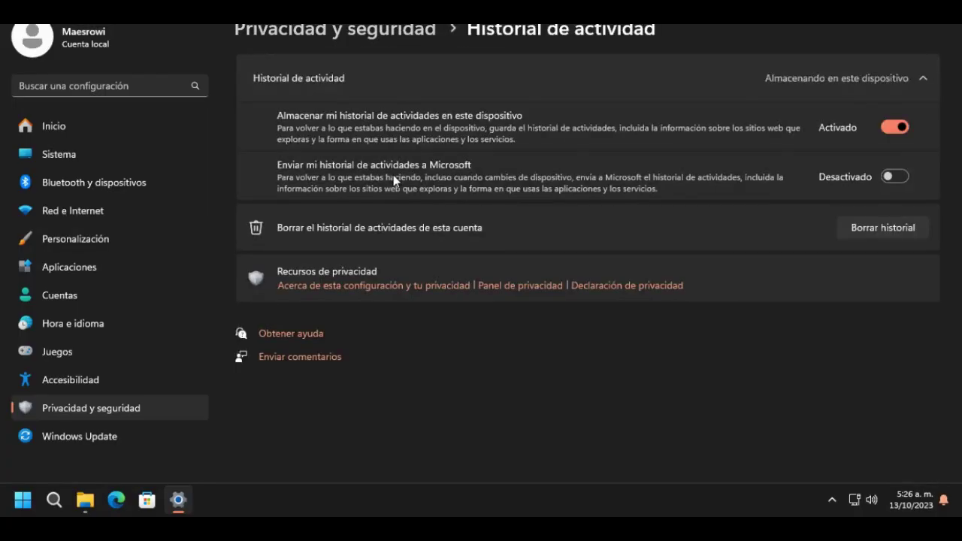
pyautogui.click(896, 128)
pyautogui.click(893, 222)
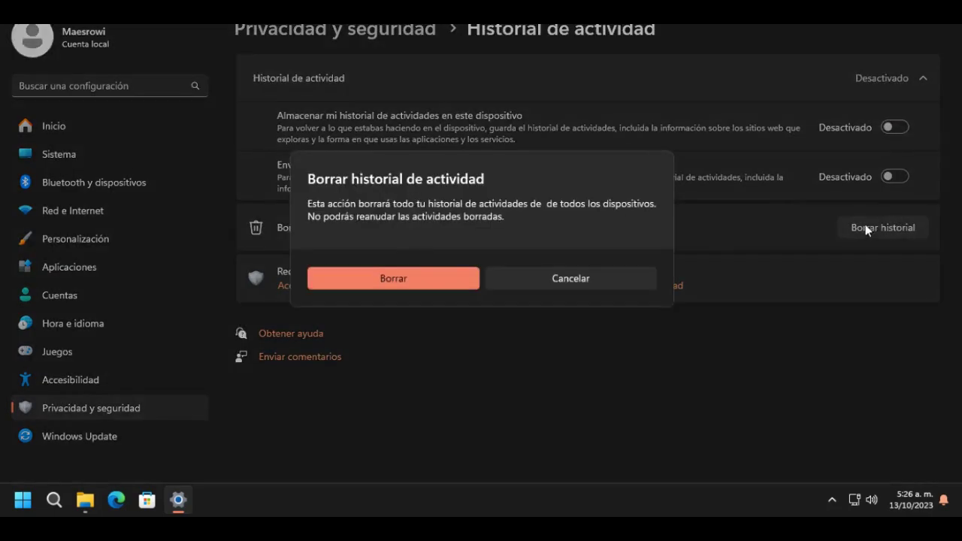
pyautogui.click(453, 278)
# In the search permissions, turn off cloud content search for the Microsoft account and the work or school account
pyautogui.hotkey('alt', 'Left')
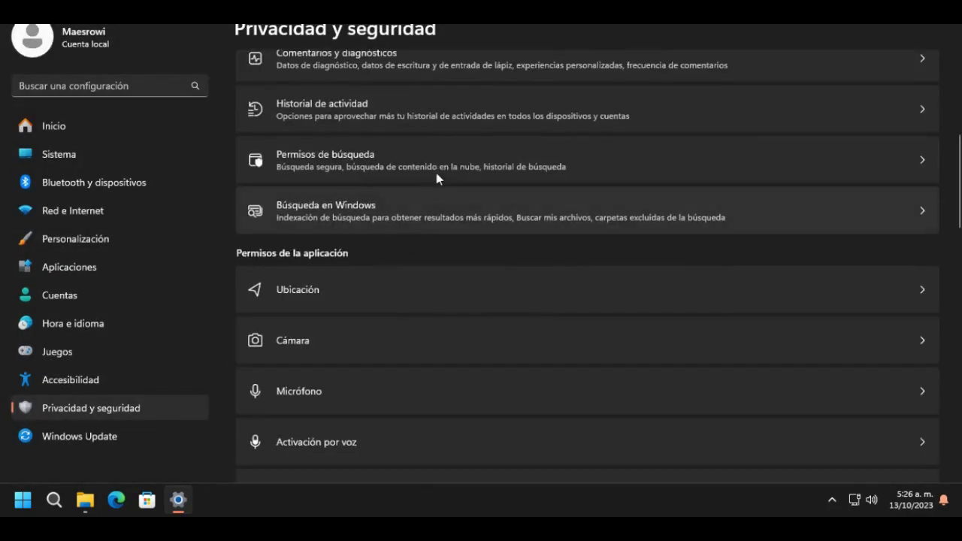
pyautogui.click(457, 175)
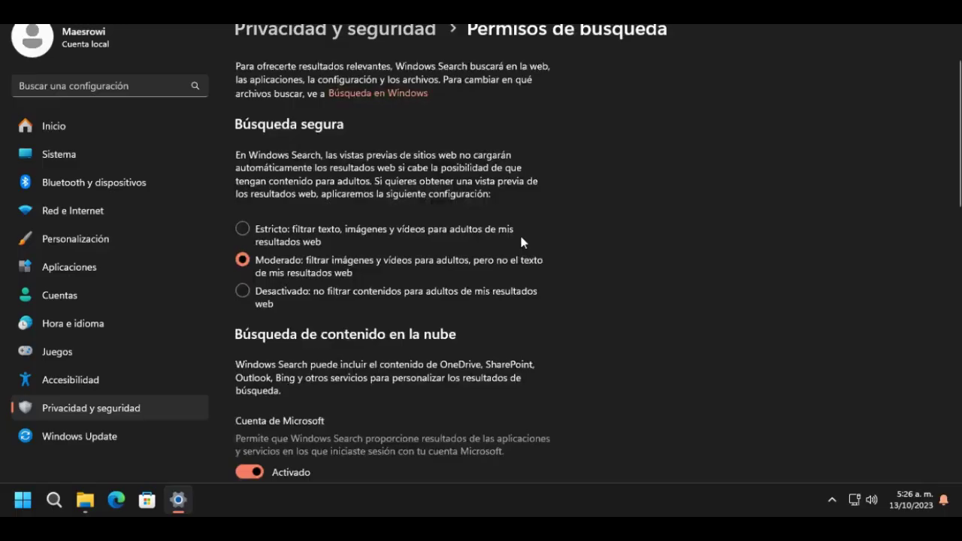
pyautogui.scroll(-3, 255, 218)
pyautogui.click(250, 210)
pyautogui.scroll(-1, 265, 219)
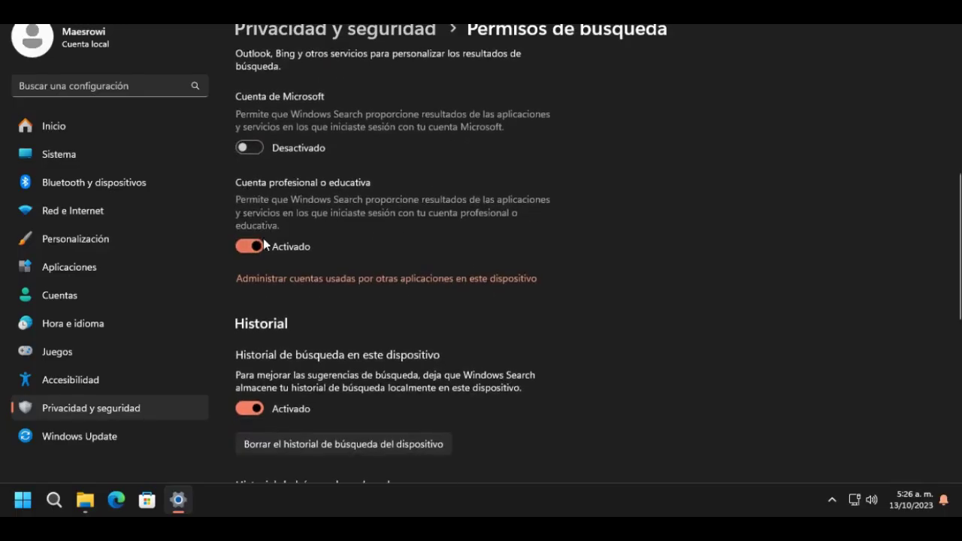
pyautogui.click(252, 245)
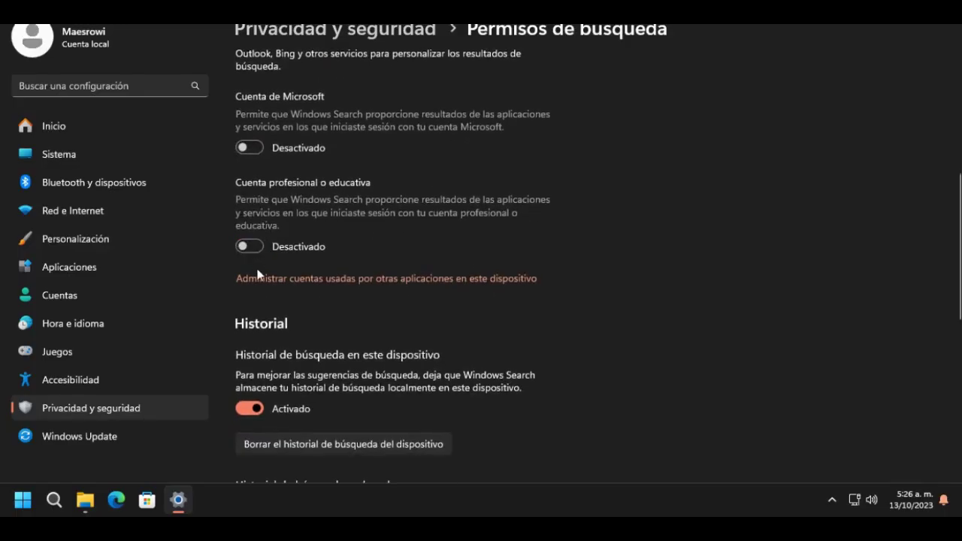
# Turn off search history on this device and search highlights in the search permissions
pyautogui.click(262, 406)
pyautogui.scroll(-5, 404, 389)
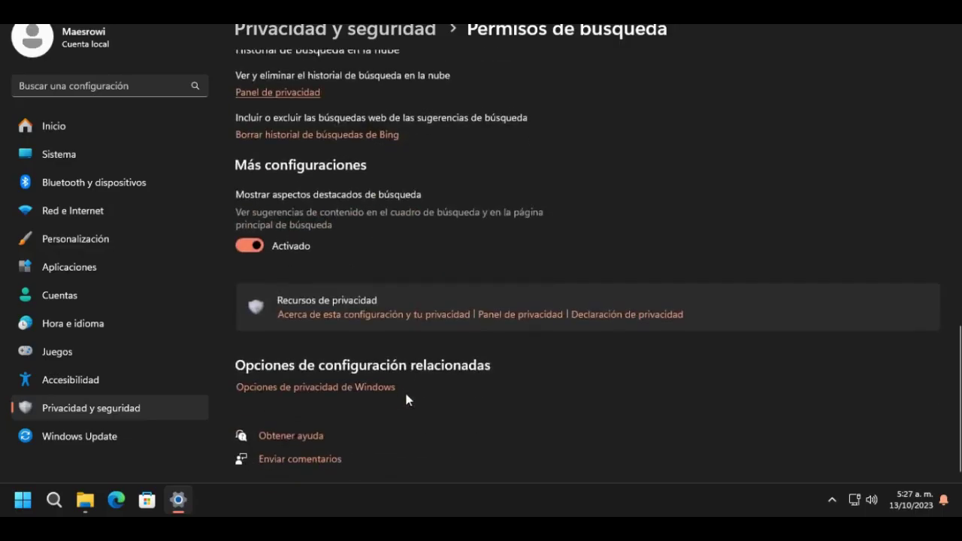
pyautogui.click(261, 244)
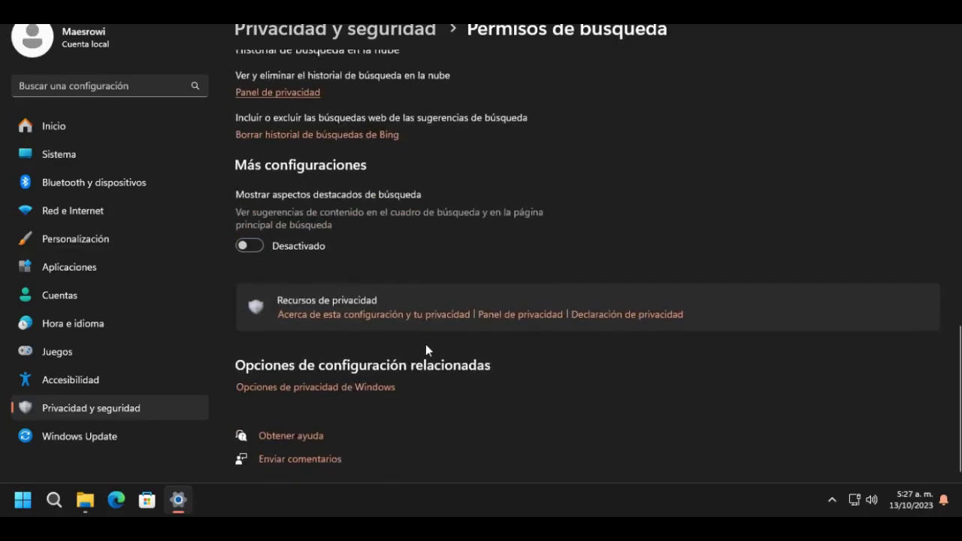
# In the location privacy settings, turn off permission to override the device's location (Permitir la invalidación de la ubicación)
pyautogui.hotkey('alt', 'Left')
pyautogui.scroll(-1, 396, 227)
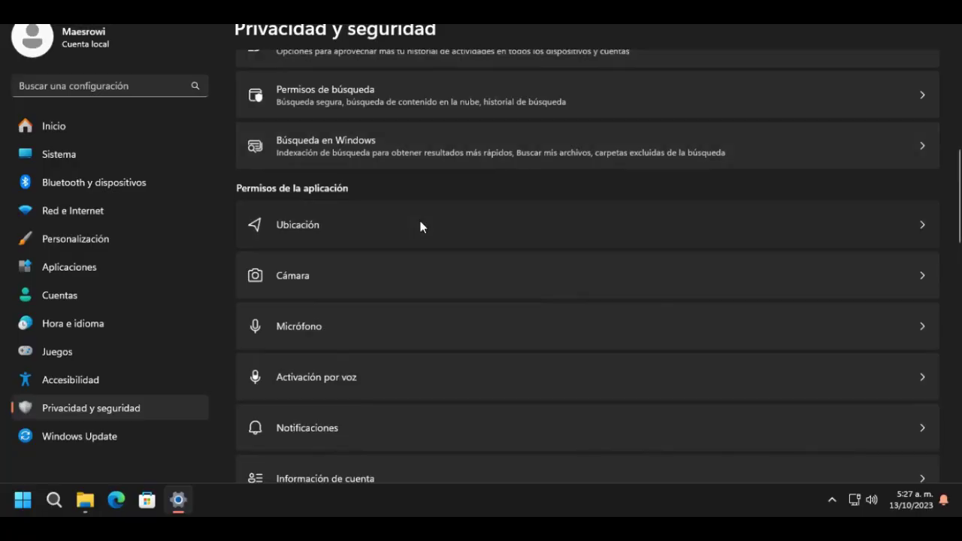
pyautogui.click(420, 225)
pyautogui.scroll(-4, 421, 225)
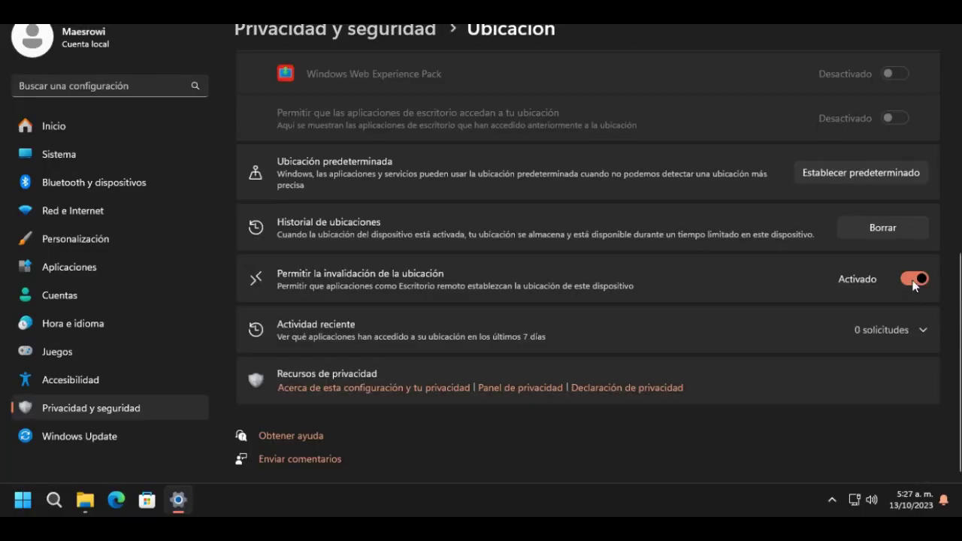
pyautogui.click(914, 283)
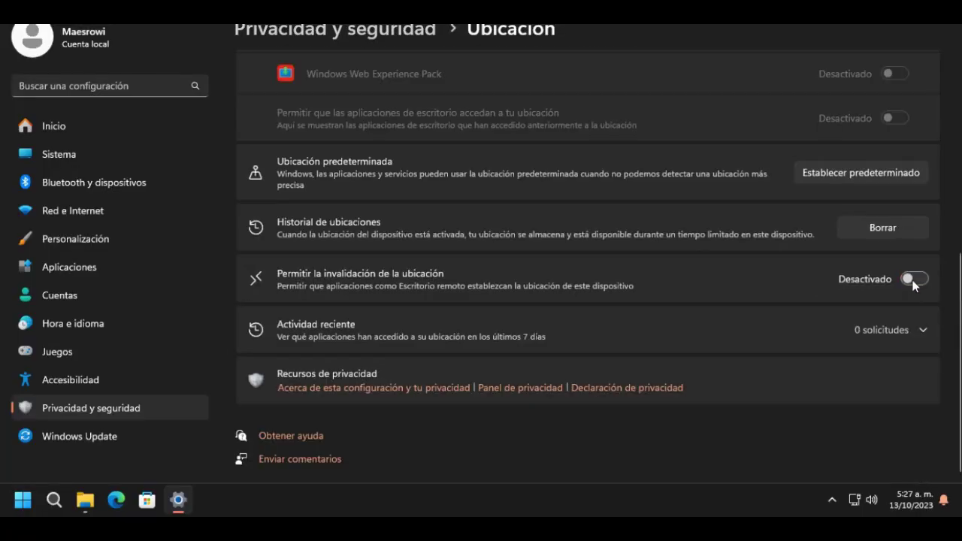
# In the notifications privacy settings, turn off notification access for the device and for apps
pyautogui.click(394, 35)
pyautogui.scroll(-7, 479, 205)
pyautogui.scroll(-2, 451, 214)
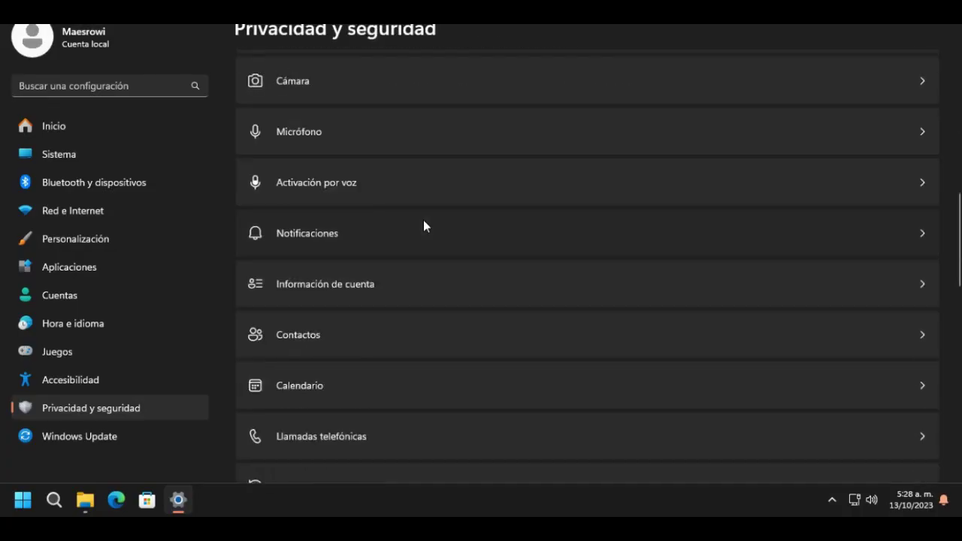
pyautogui.click(423, 222)
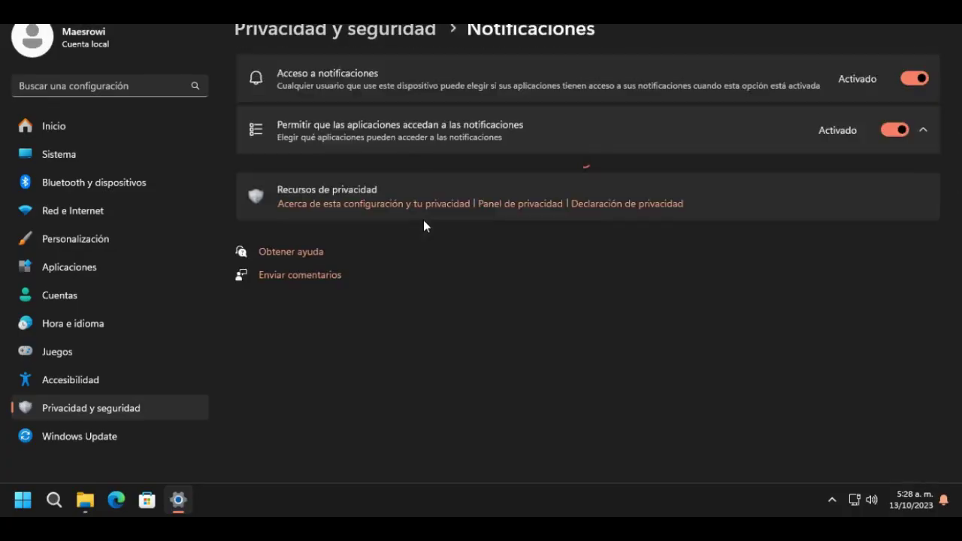
pyautogui.click(913, 130)
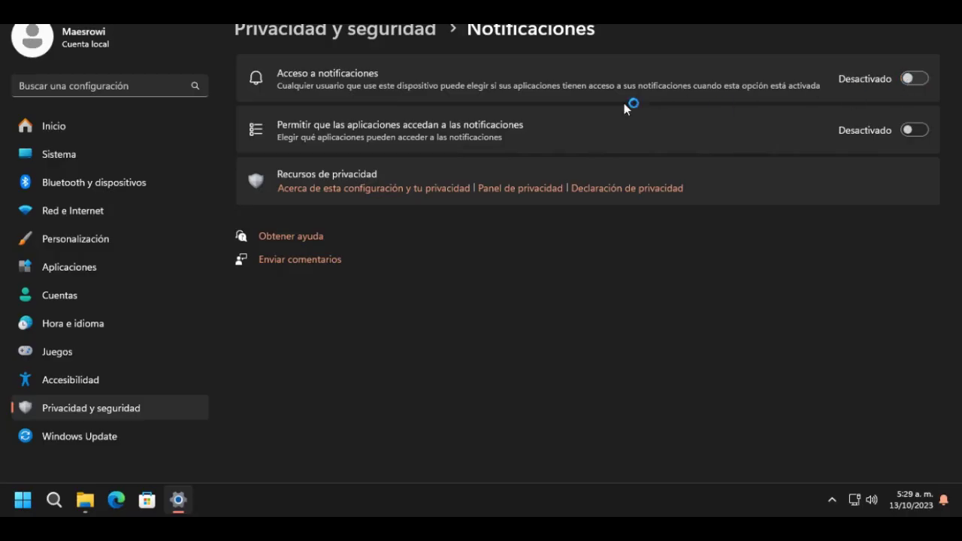
# Turn off access to call history and access to email in the app permissions
pyautogui.click(376, 30)
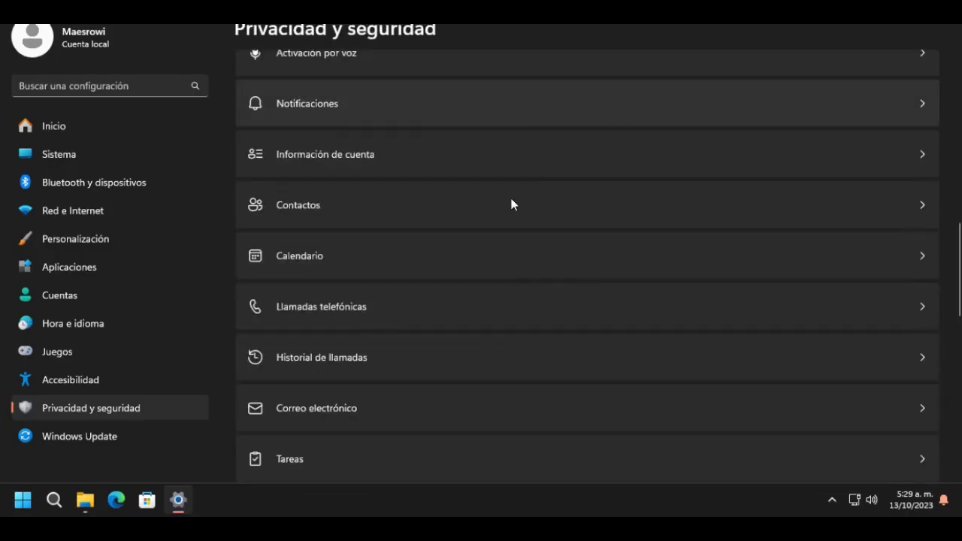
pyautogui.click(511, 203)
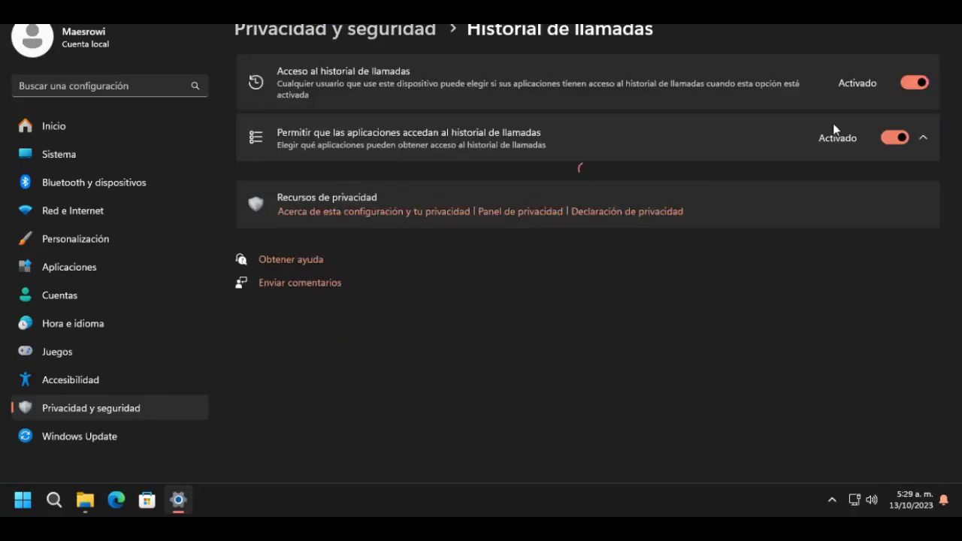
pyautogui.click(914, 82)
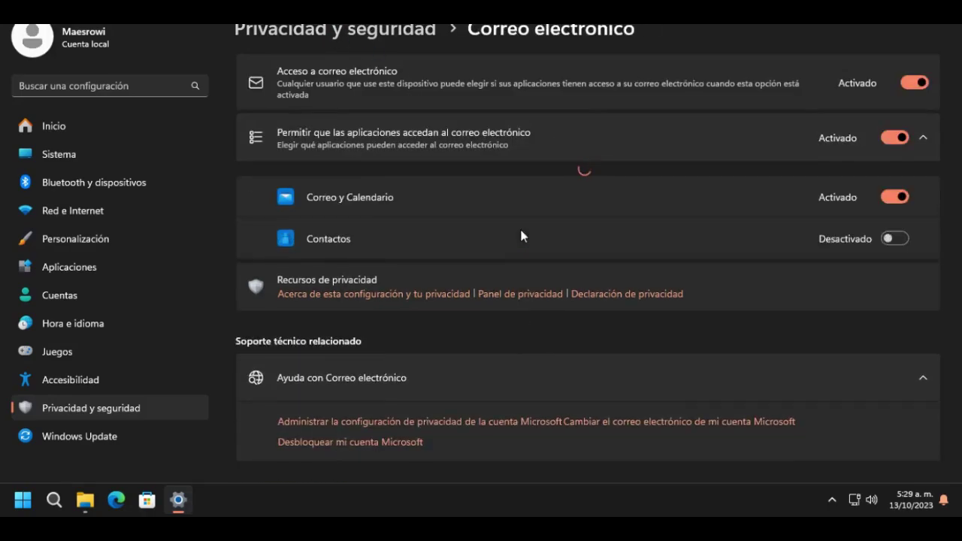
pyautogui.click(914, 83)
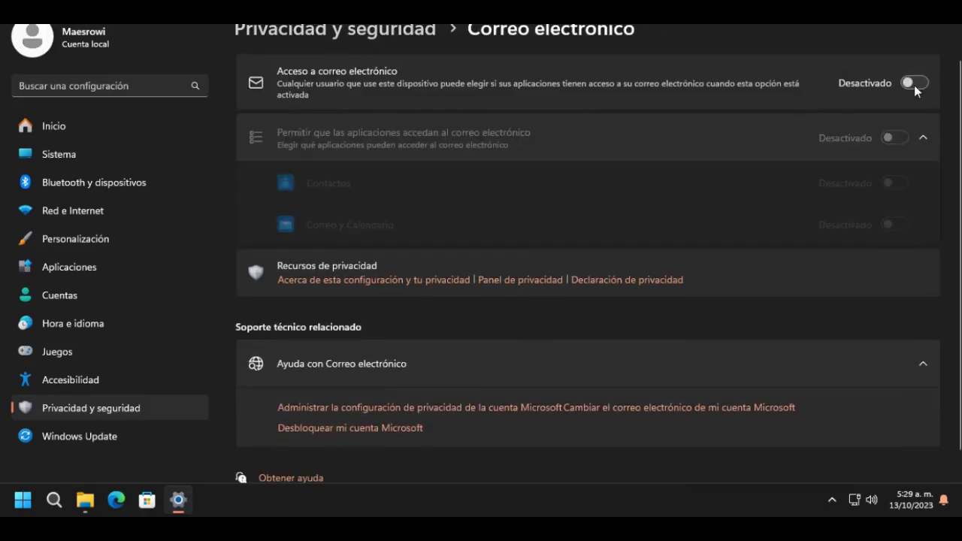
# Turn off communication with unpaired devices under Otros dispositivos and turn off access to app diagnostics
pyautogui.click(409, 36)
pyautogui.click(604, 266)
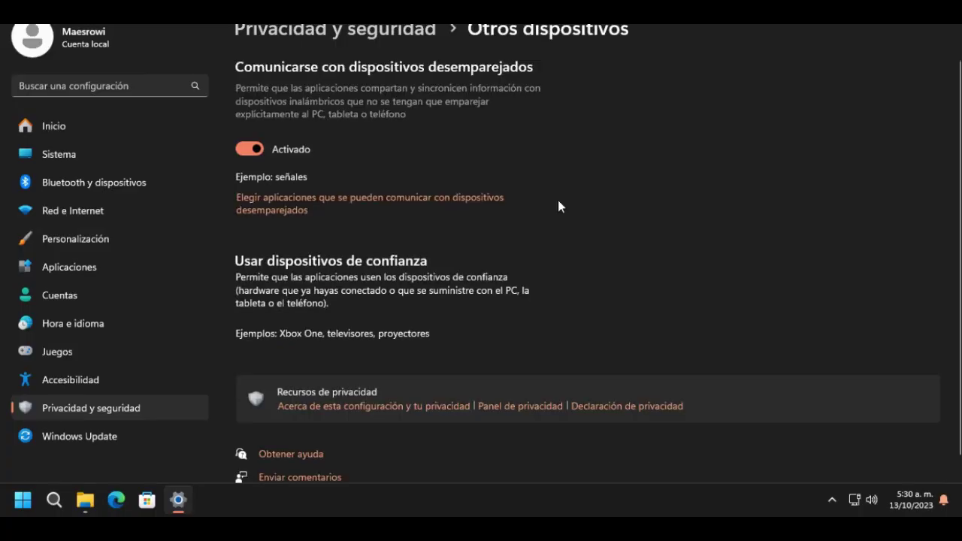
pyautogui.click(248, 149)
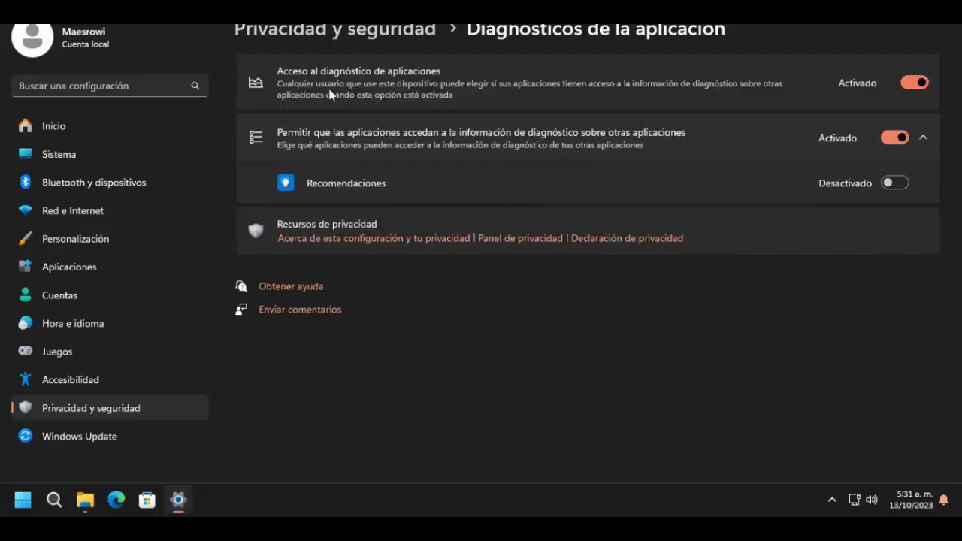
pyautogui.click(908, 84)
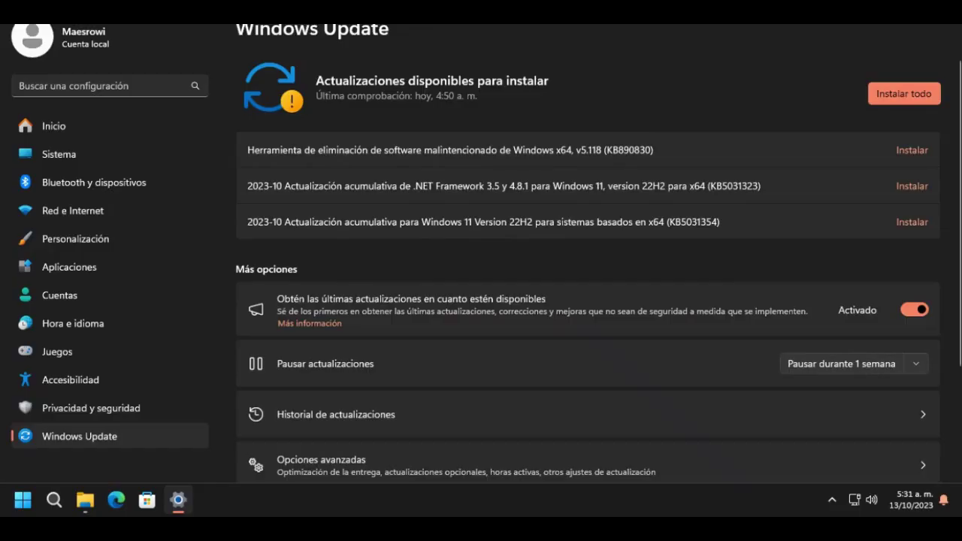
# In Windows Update, turn off getting the latest updates as soon as they are available
pyautogui.scroll(-3, 301, 188)
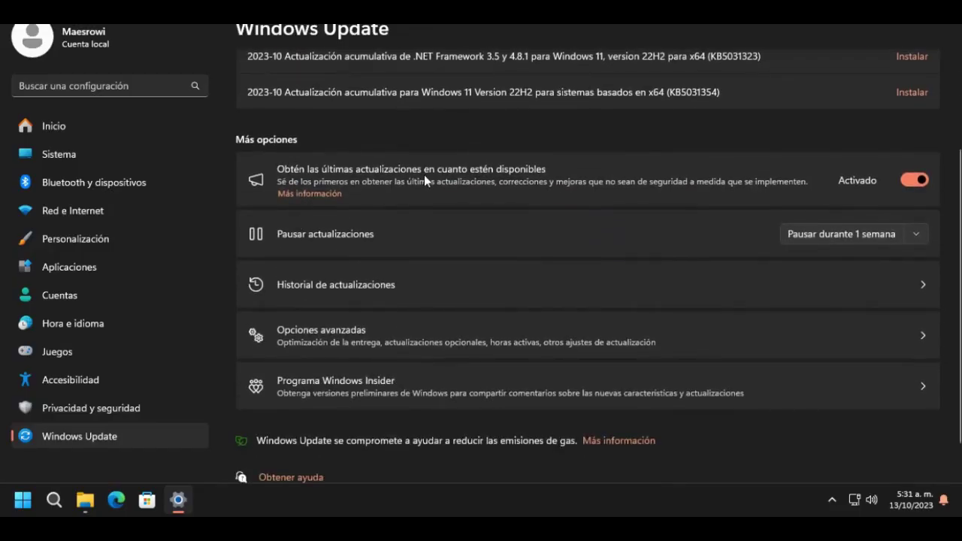
pyautogui.click(916, 188)
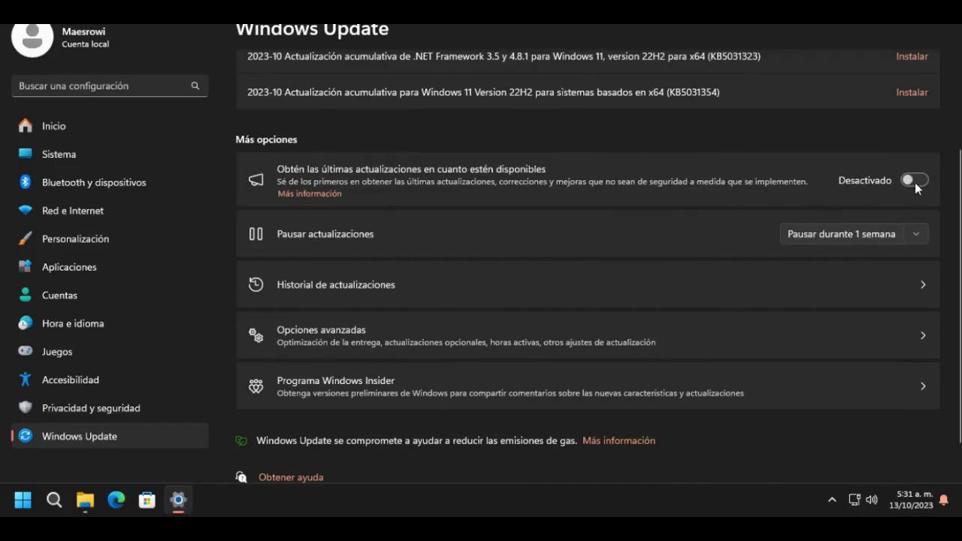
# In Windows Update's delivery optimization settings, turn off downloads from other PCs and collapse that section
pyautogui.click(334, 289)
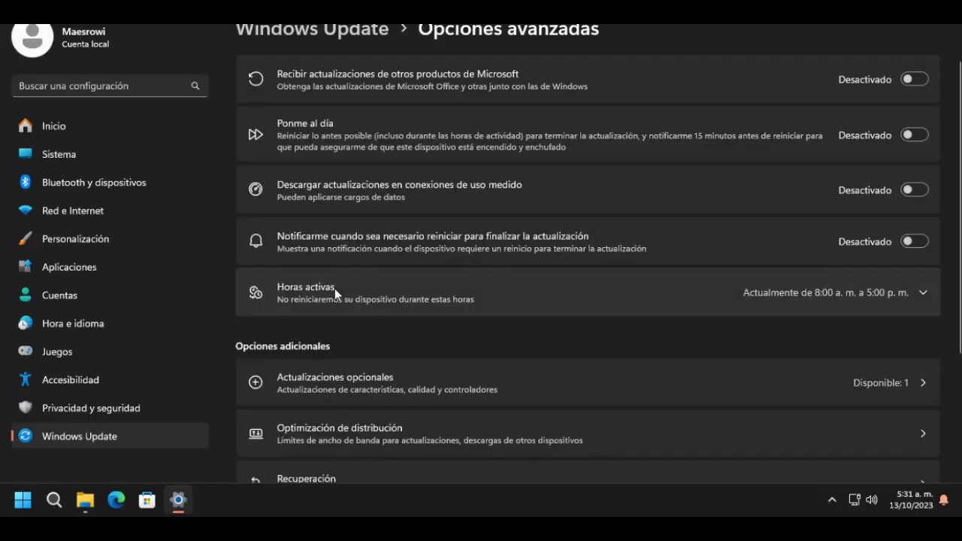
pyautogui.scroll(-2, 334, 288)
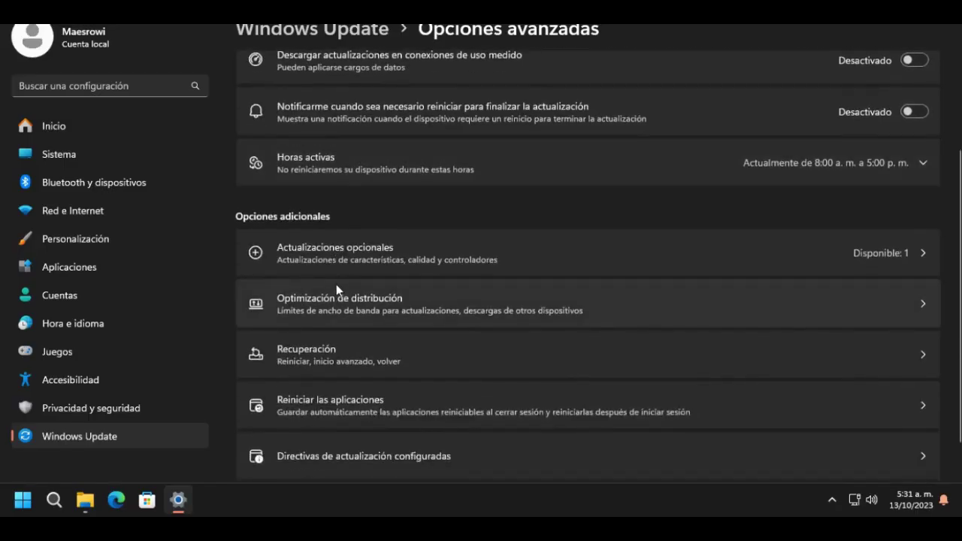
pyautogui.scroll(-1, 376, 253)
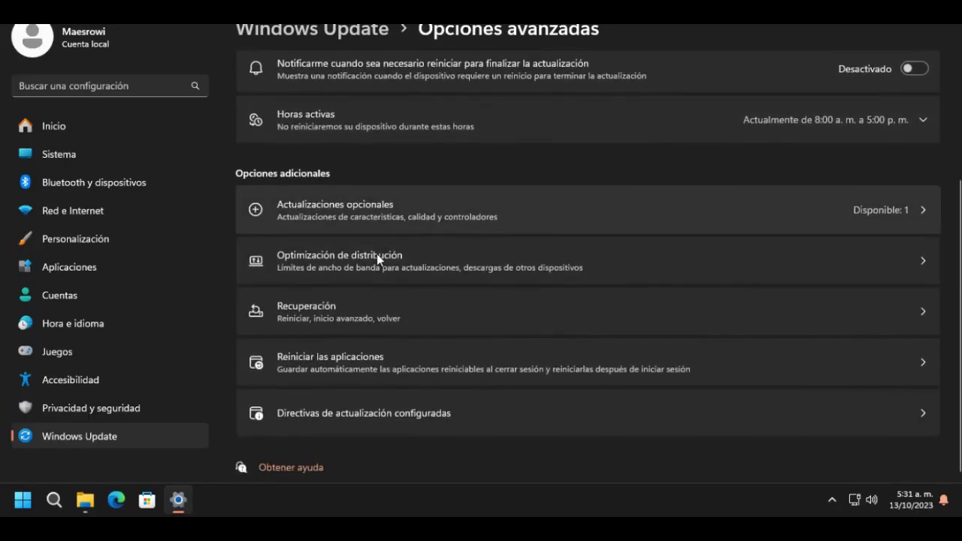
pyautogui.click(377, 253)
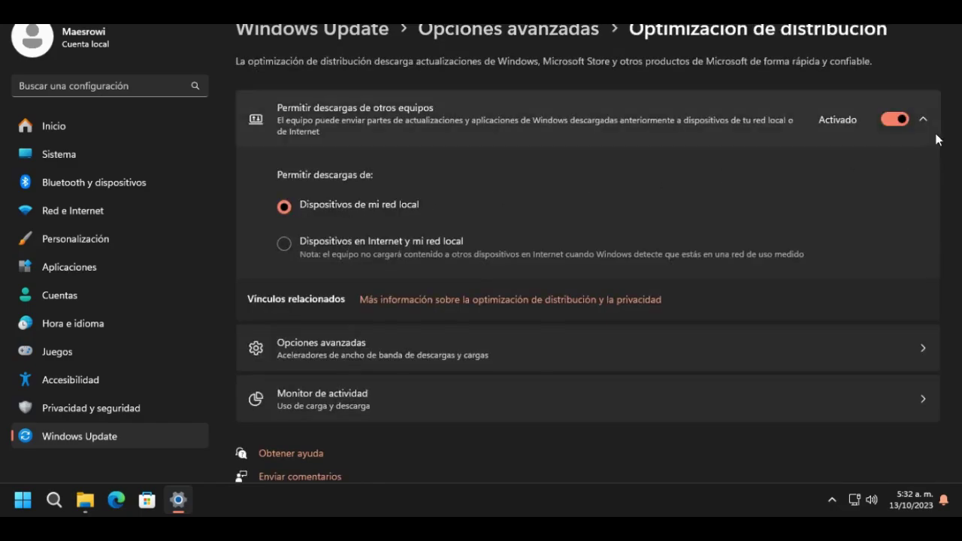
pyautogui.click(890, 118)
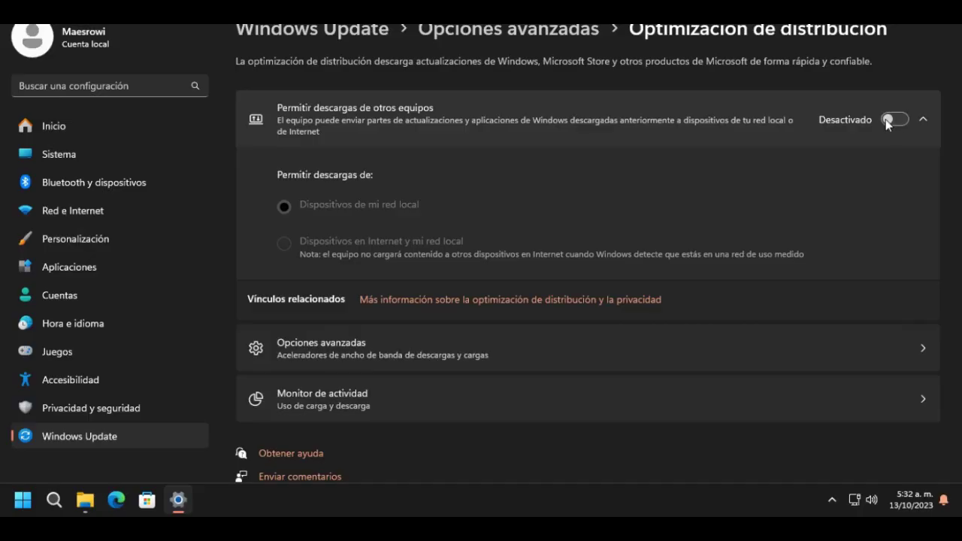
pyautogui.click(923, 120)
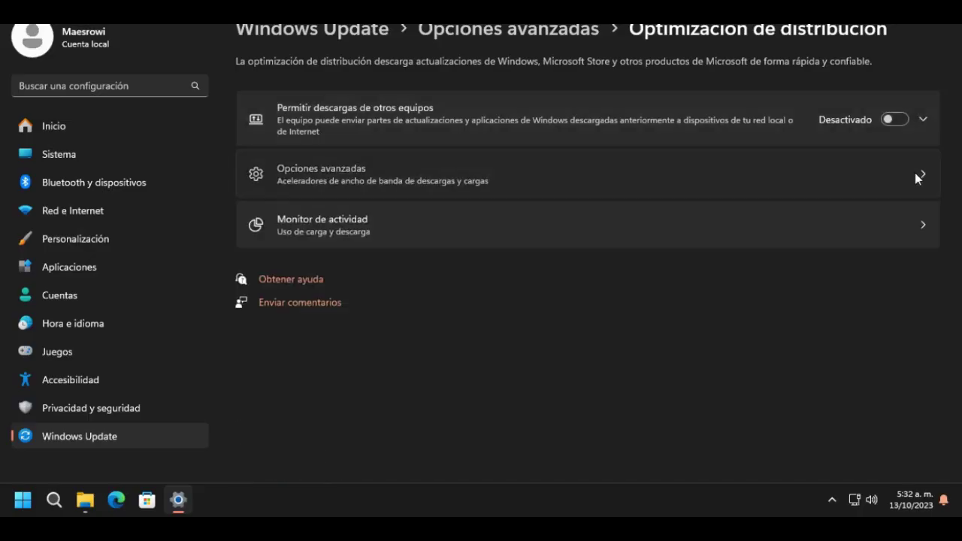
# In the advanced delivery optimization options, limit background and foreground update downloads to 5% each, using the measured bandwidth percentage
pyautogui.click(754, 188)
pyautogui.scroll(-3, 451, 226)
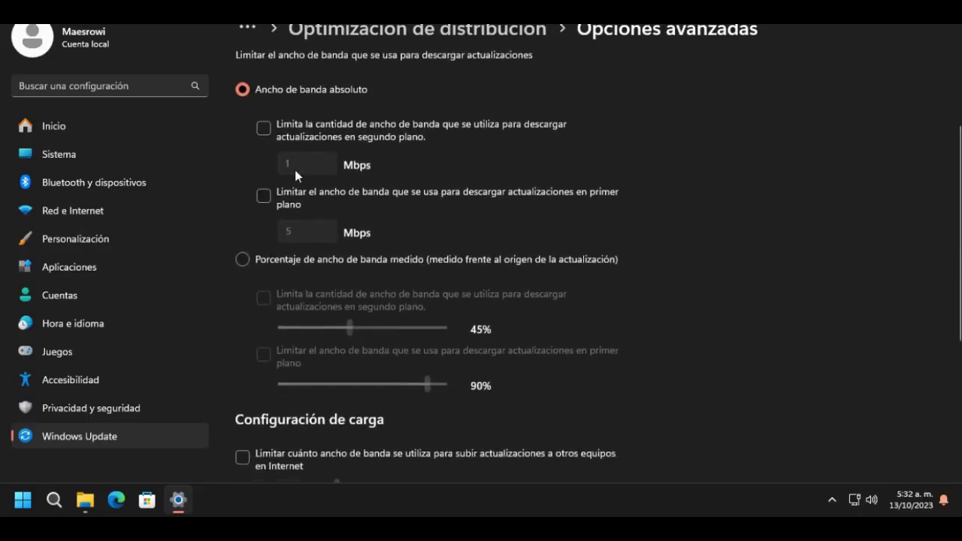
pyautogui.click(242, 259)
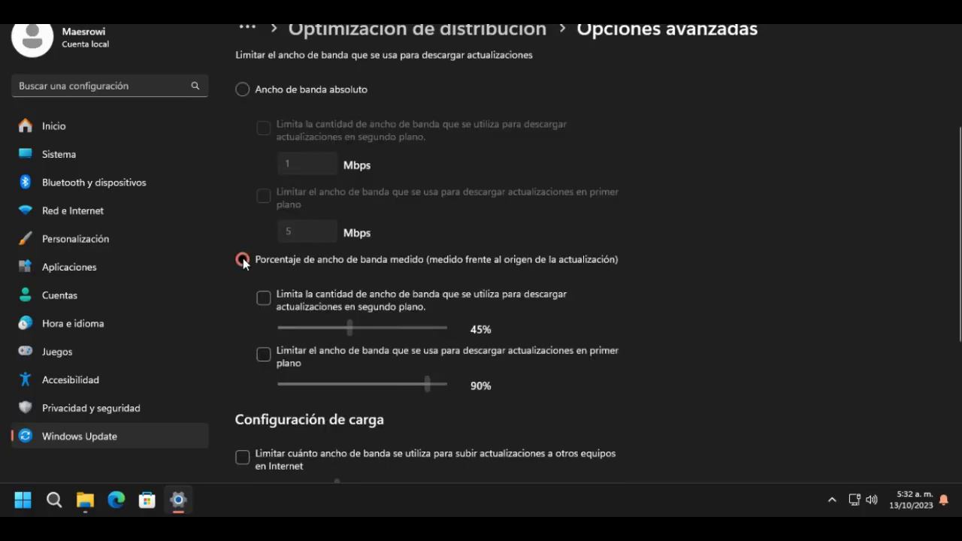
pyautogui.scroll(-2, 278, 193)
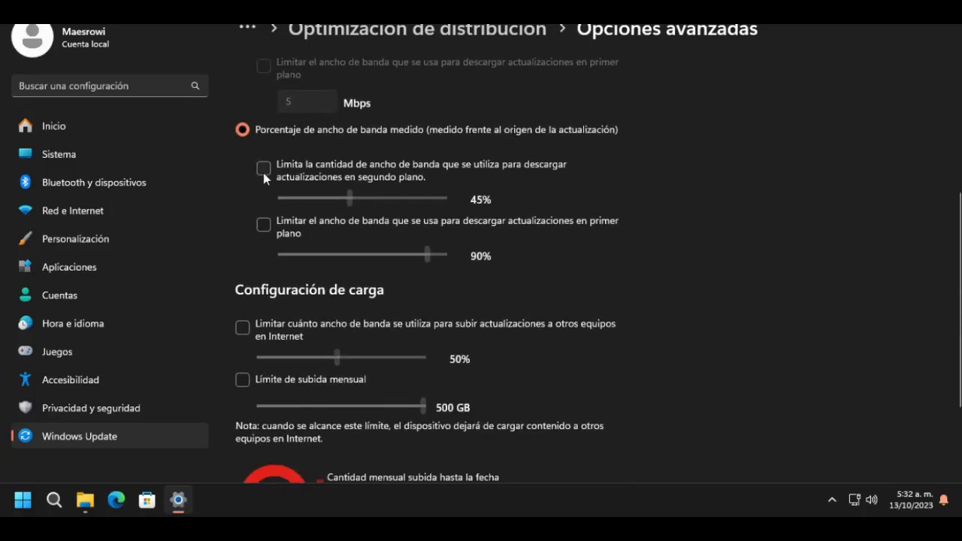
pyautogui.click(263, 168)
pyautogui.click(263, 224)
pyautogui.moveTo(349, 199); pyautogui.dragTo(237, 209)
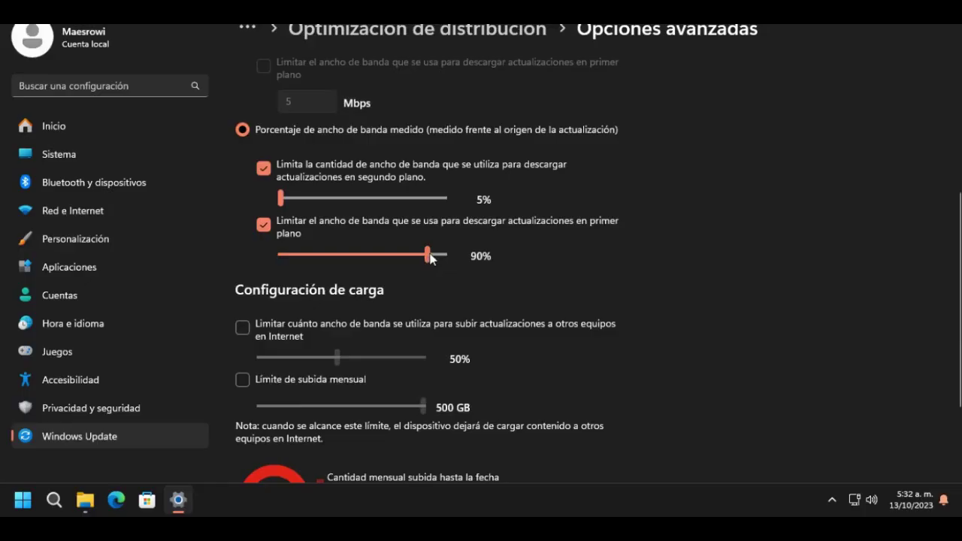
pyautogui.moveTo(431, 257); pyautogui.dragTo(232, 241)
# Enable both upload limits, setting the upload bandwidth to 5% and the monthly upload limit to its minimum
pyautogui.scroll(-2, 297, 245)
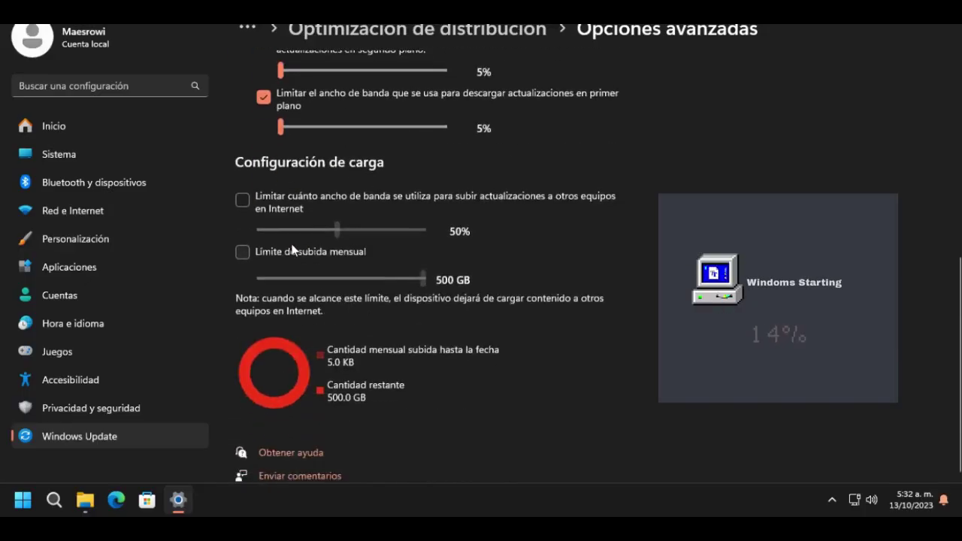
pyautogui.click(244, 201)
pyautogui.click(242, 251)
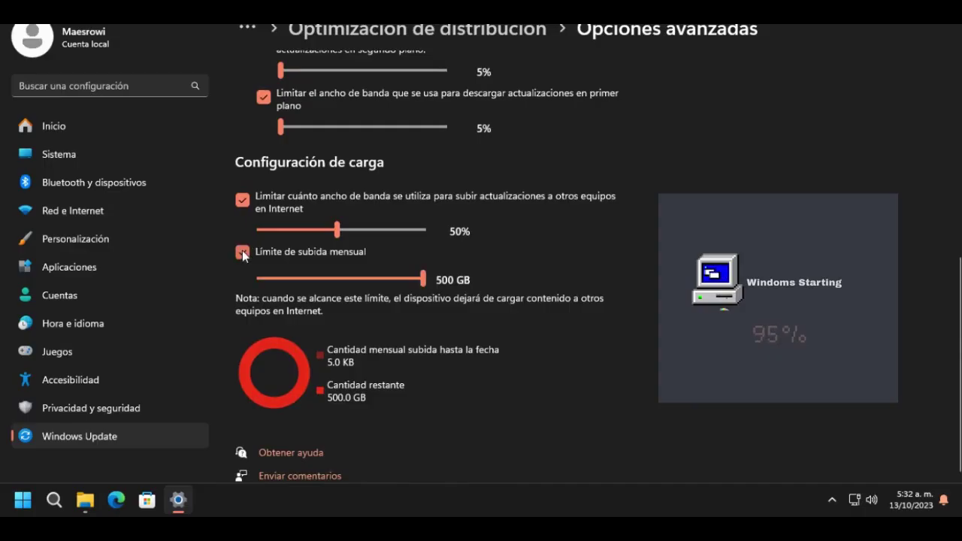
pyautogui.moveTo(336, 230); pyautogui.dragTo(259, 230)
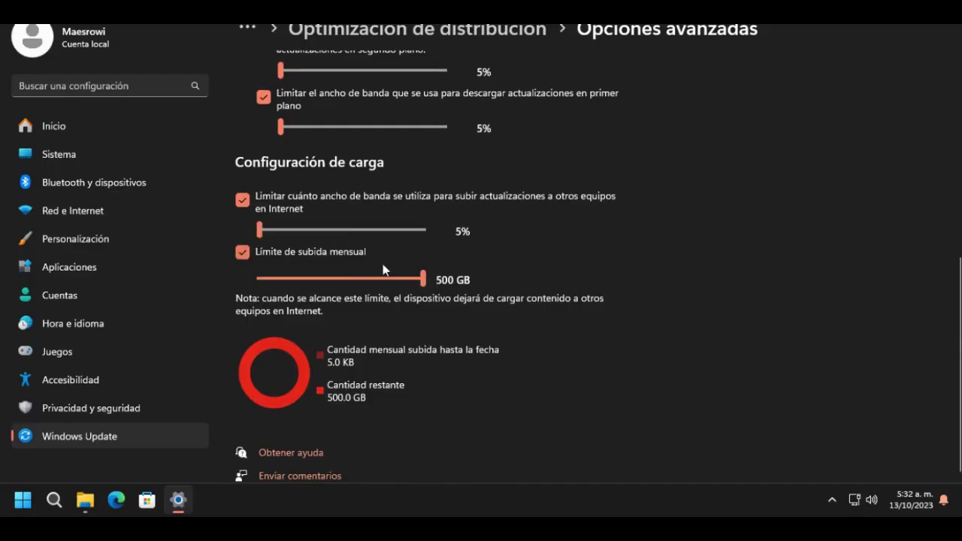
pyautogui.moveTo(420, 280); pyautogui.dragTo(242, 277)
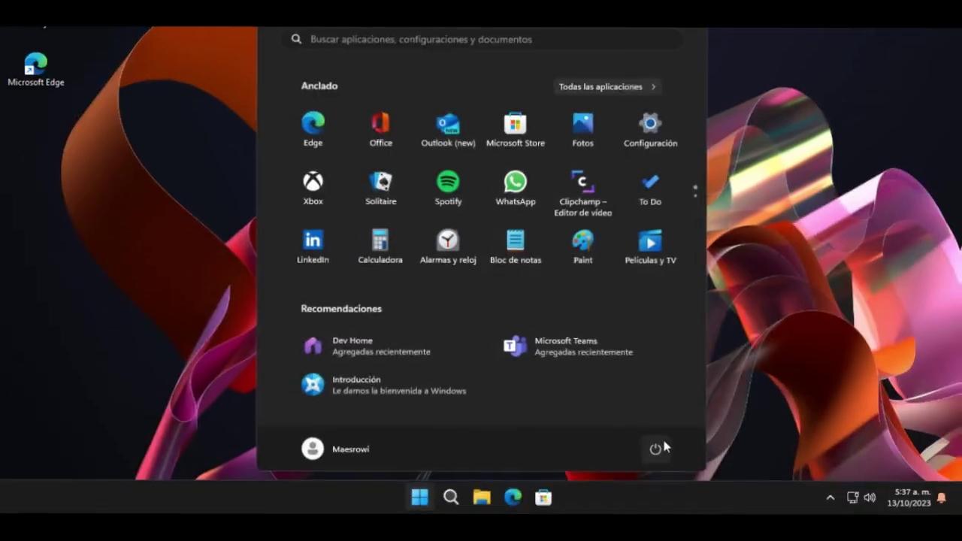
# Restart the computer
pyautogui.click(657, 450)
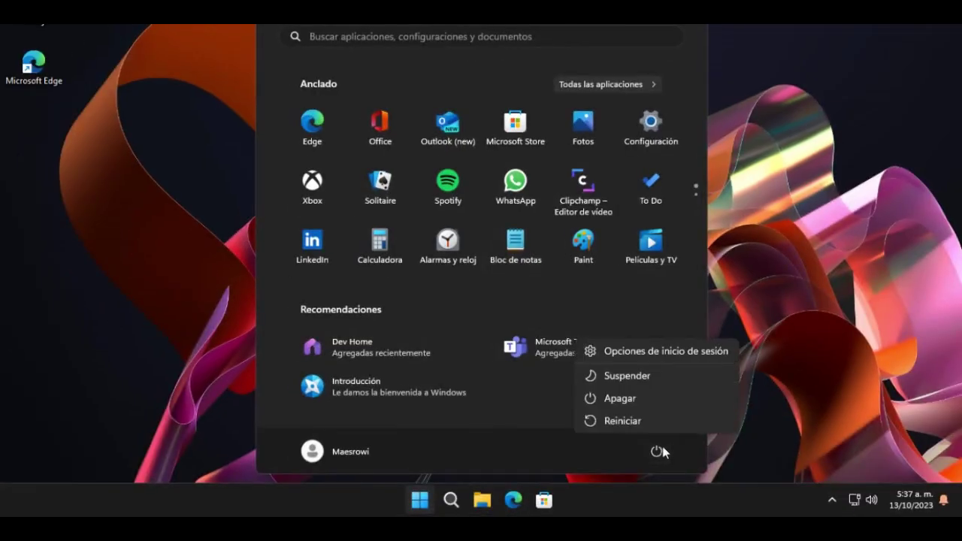
pyautogui.click(632, 420)
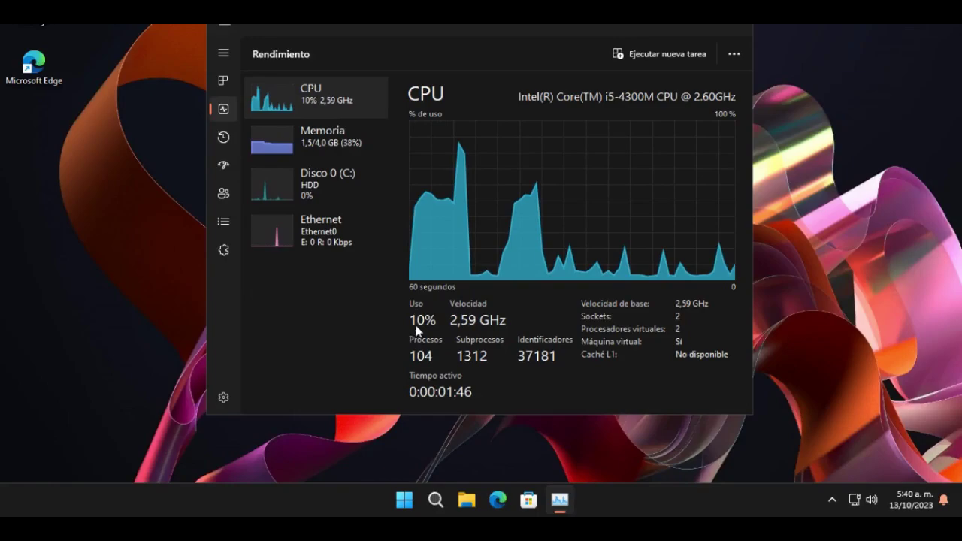
# Change Task Manager's CPU performance graph to show a separate graph for each logical processor
pyautogui.rightClick(534, 155)
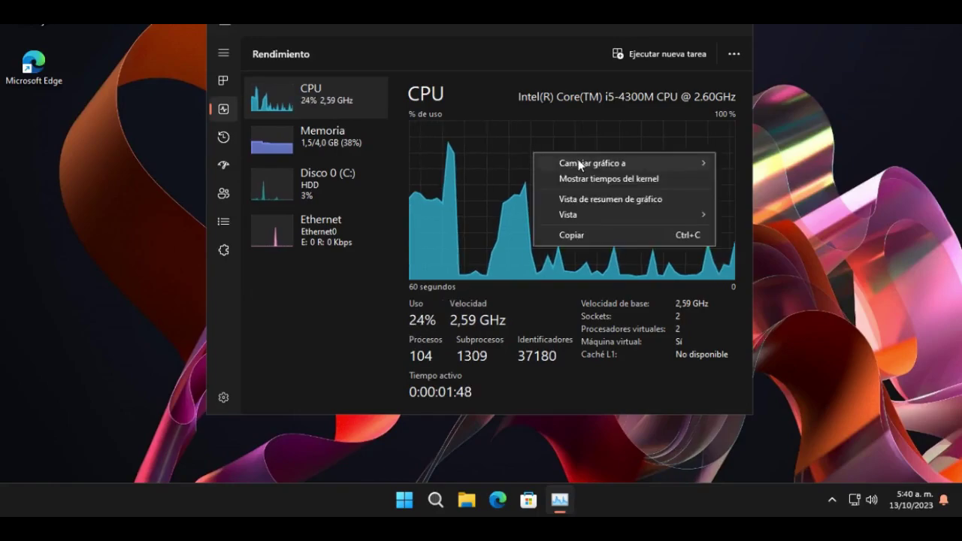
pyautogui.moveTo(578, 159)
pyautogui.click(751, 180)
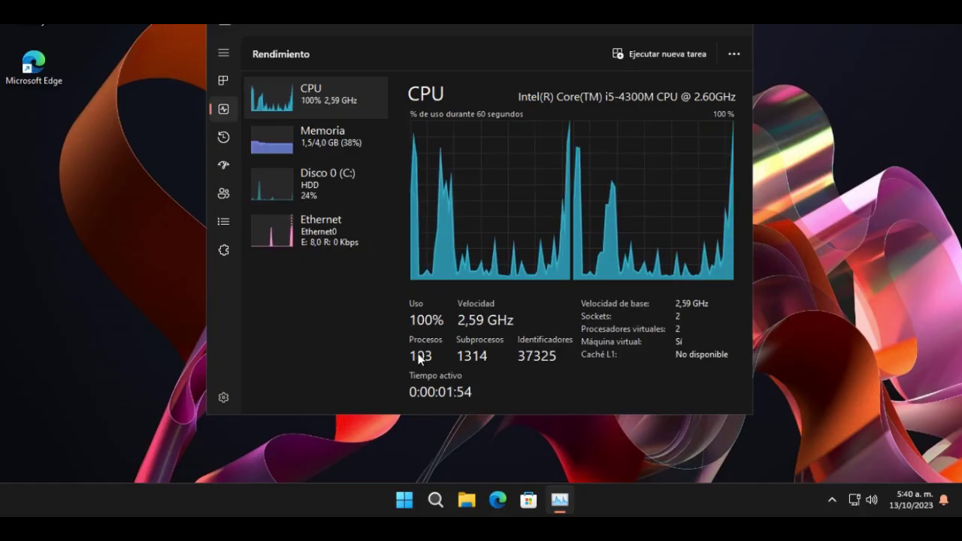
# Examine the background processes and their CPU, memory and disk usage in Task Manager's process list
pyautogui.click(225, 80)
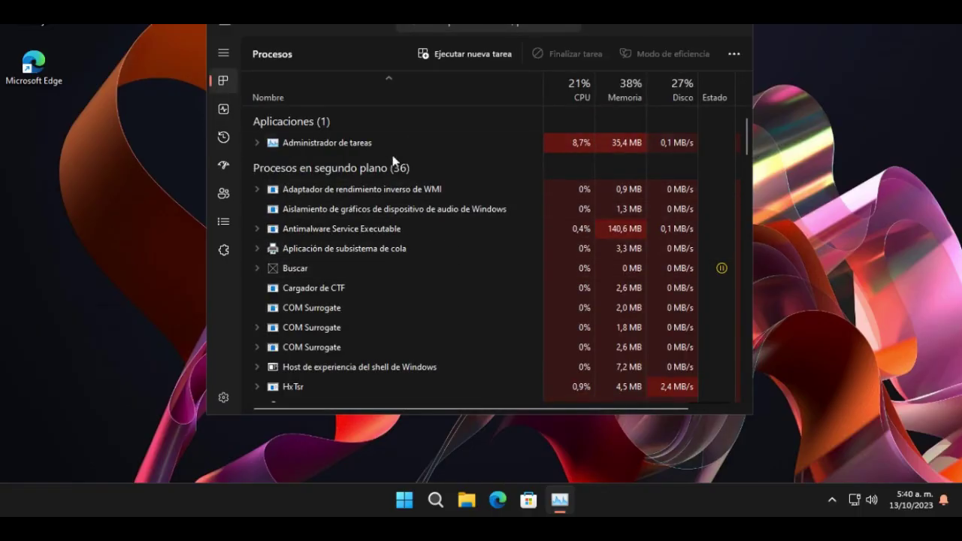
pyautogui.scroll(-1, 381, 218)
pyautogui.scroll(-3, 382, 224)
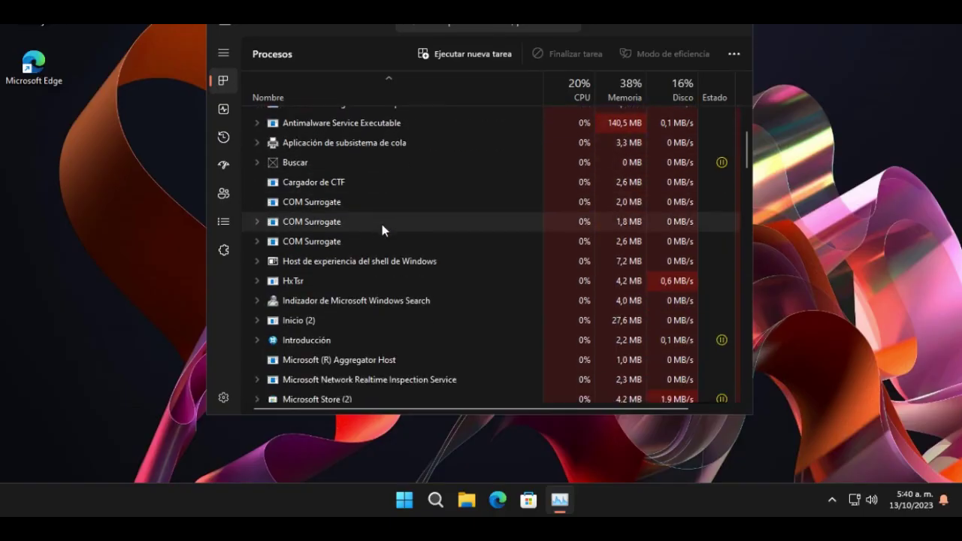
# Examine the Introducción process's subprocess and the remaining background processes in Task Manager's list
pyautogui.scroll(-1, 381, 225)
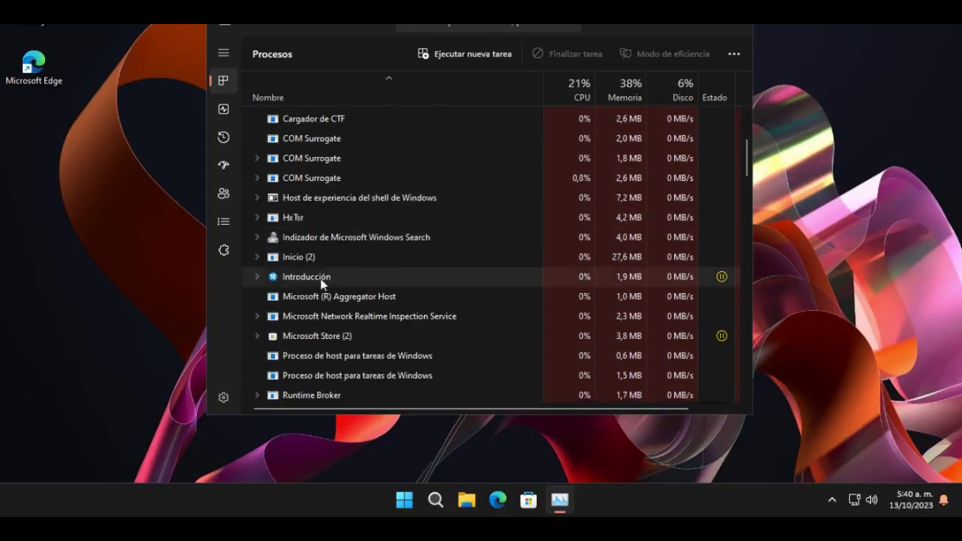
pyautogui.click(257, 276)
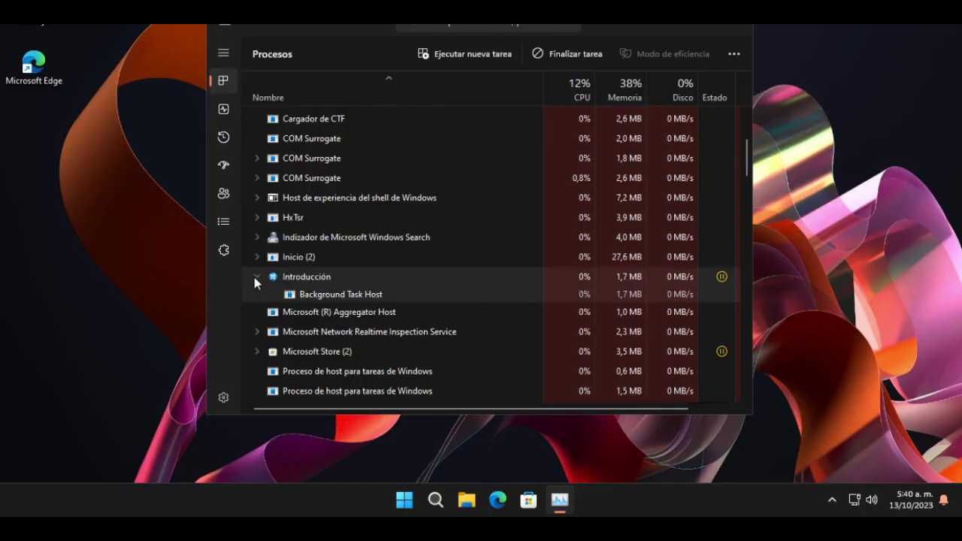
pyautogui.click(256, 277)
pyautogui.click(256, 276)
pyautogui.click(256, 277)
pyautogui.click(257, 277)
pyautogui.click(256, 276)
pyautogui.scroll(-4, 290, 282)
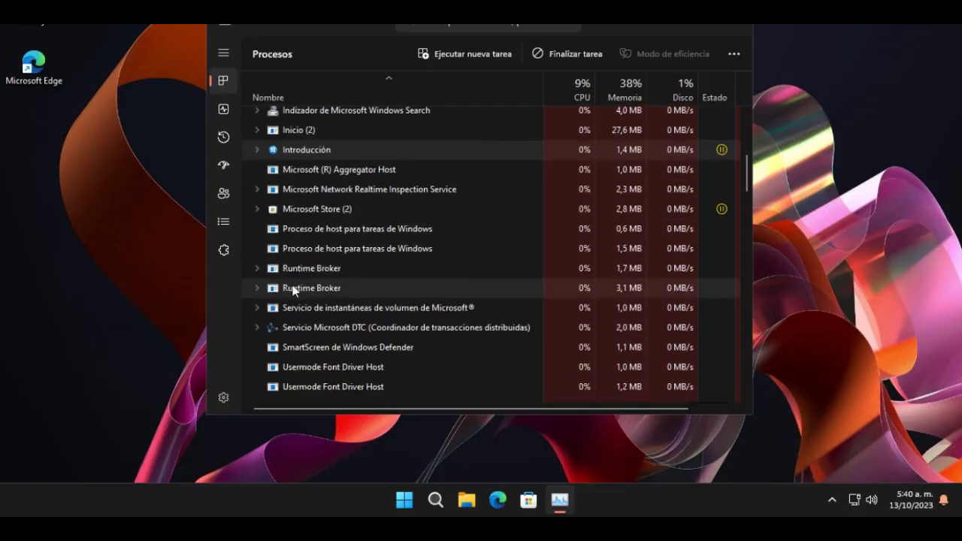
pyautogui.scroll(-5, 293, 291)
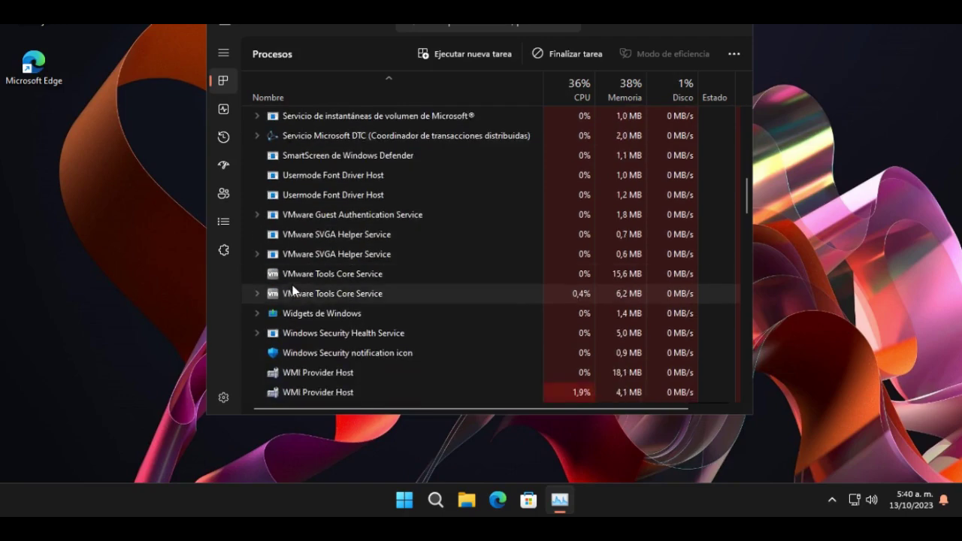
pyautogui.scroll(-1, 257, 290)
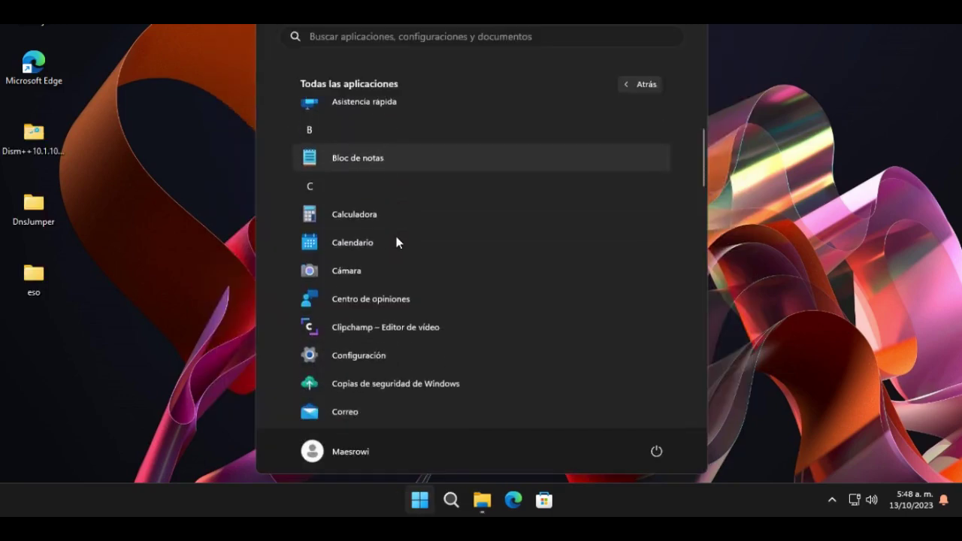
# Open the Introducción app's settings from the all-apps list and bring up the choices for its background permission
pyautogui.scroll(-5, 396, 242)
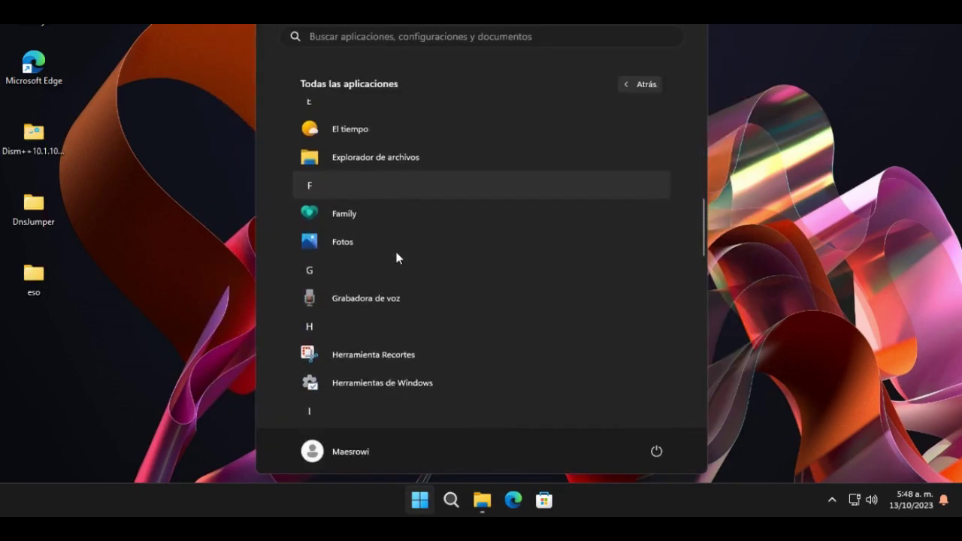
pyautogui.scroll(-3, 395, 252)
pyautogui.rightClick(373, 265)
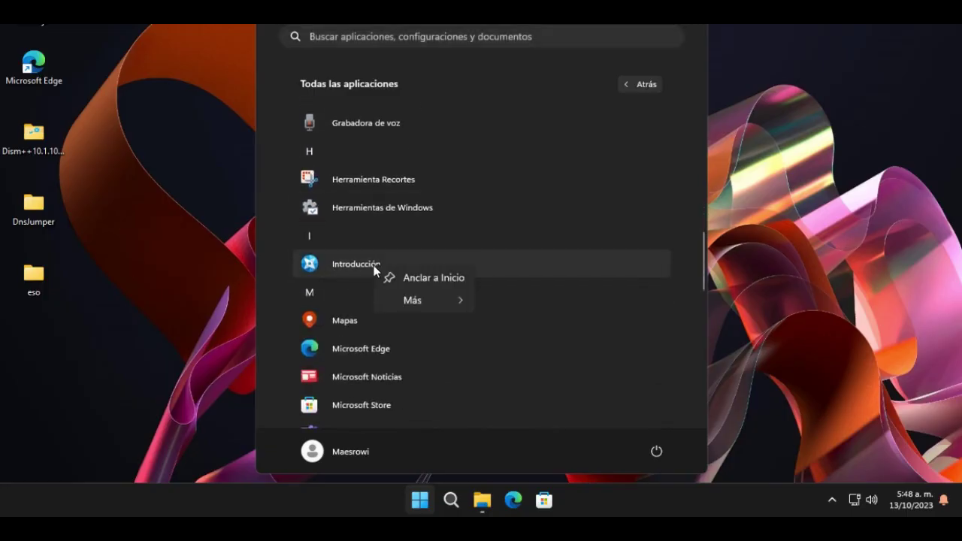
pyautogui.moveTo(448, 303)
pyautogui.click(519, 325)
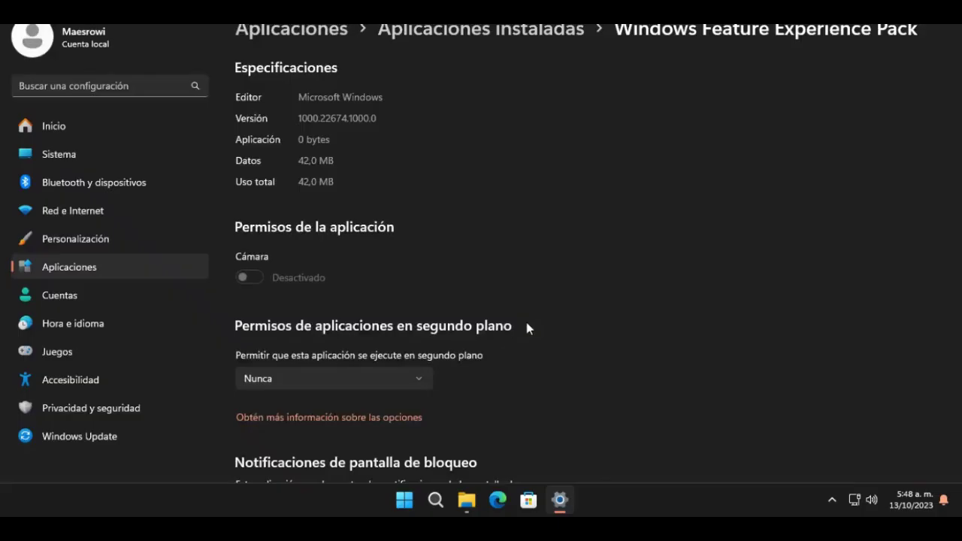
pyautogui.click(426, 382)
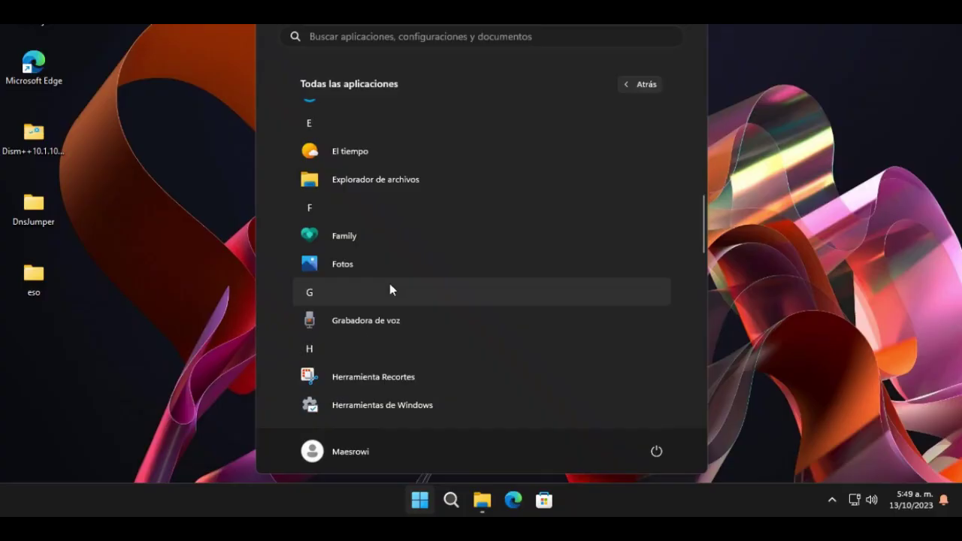
# Uninstall the Family app from the all-apps list
pyautogui.rightClick(369, 234)
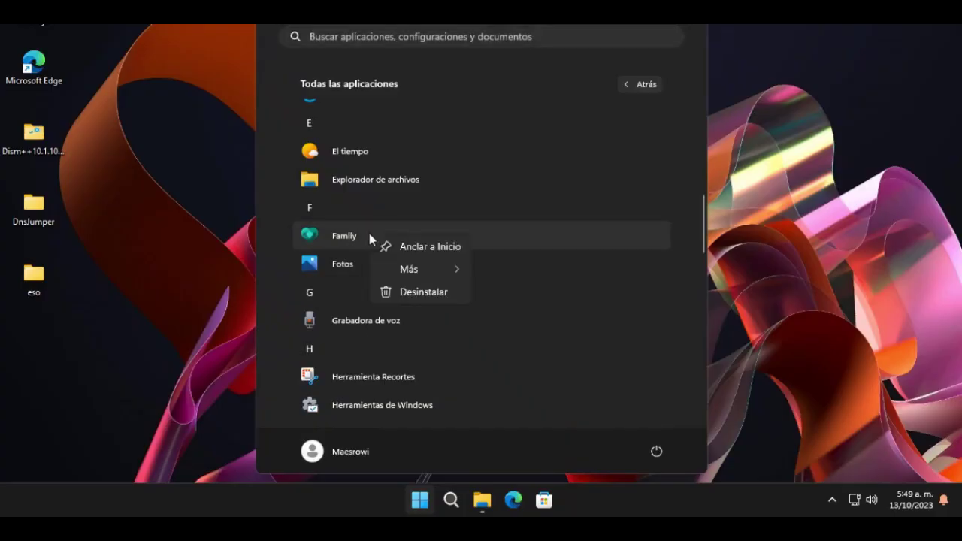
pyautogui.click(423, 291)
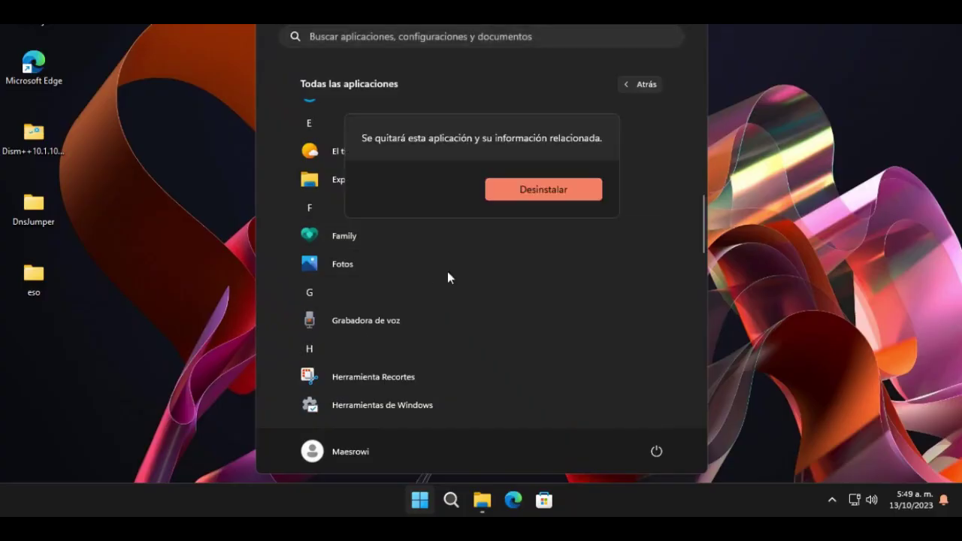
pyautogui.click(552, 188)
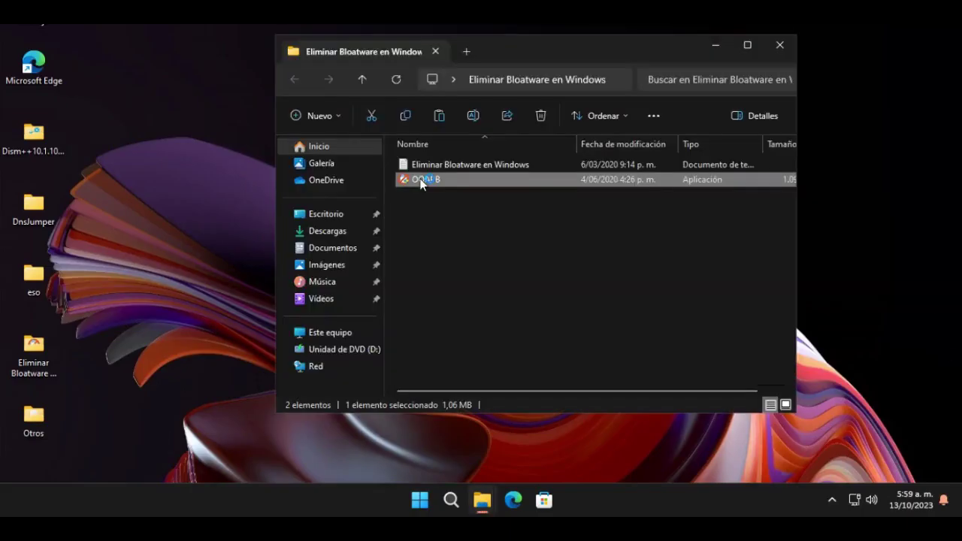
# Launch the O&O app removal tool from the Eliminar Bloatware en Windows folder and look through its normal and hidden apps
pyautogui.doubleClick(421, 180)
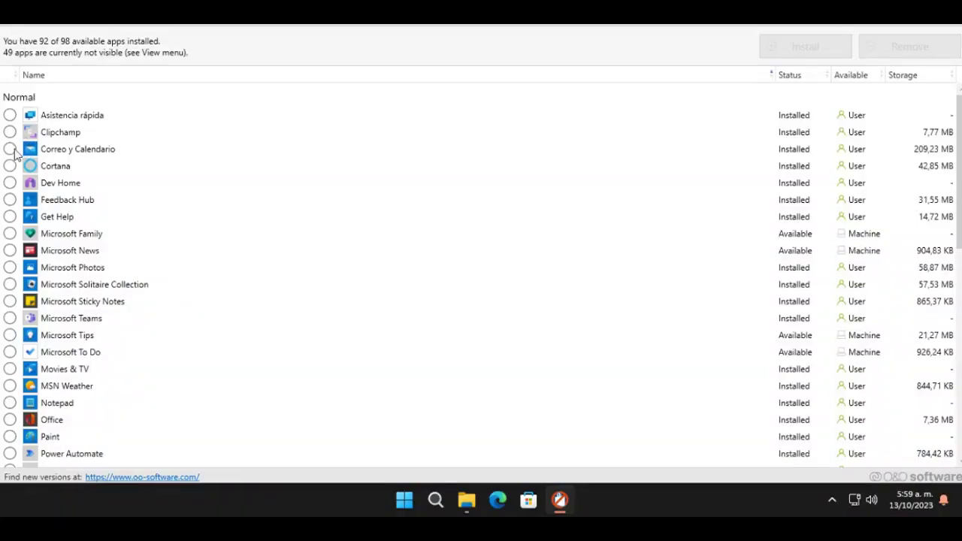
pyautogui.click(10, 132)
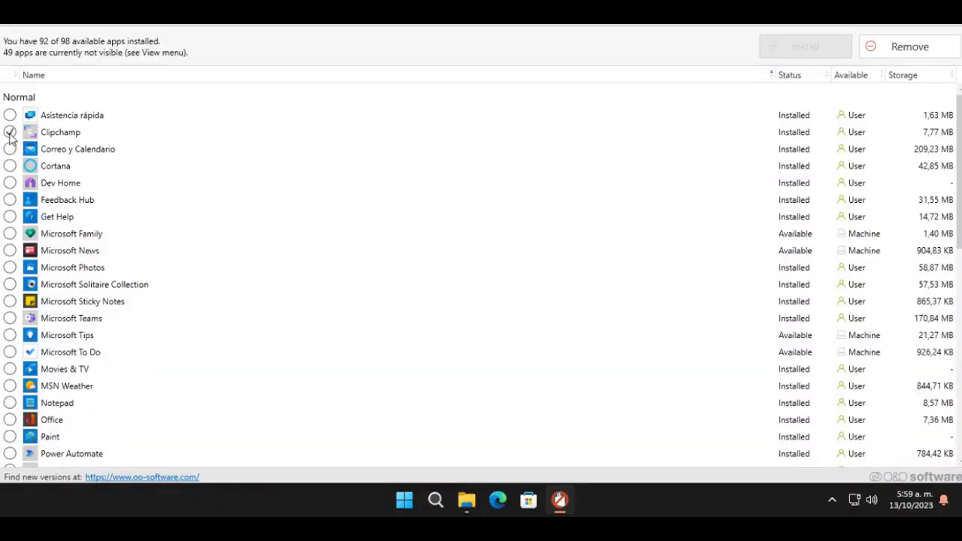
pyautogui.scroll(-2, 75, 300)
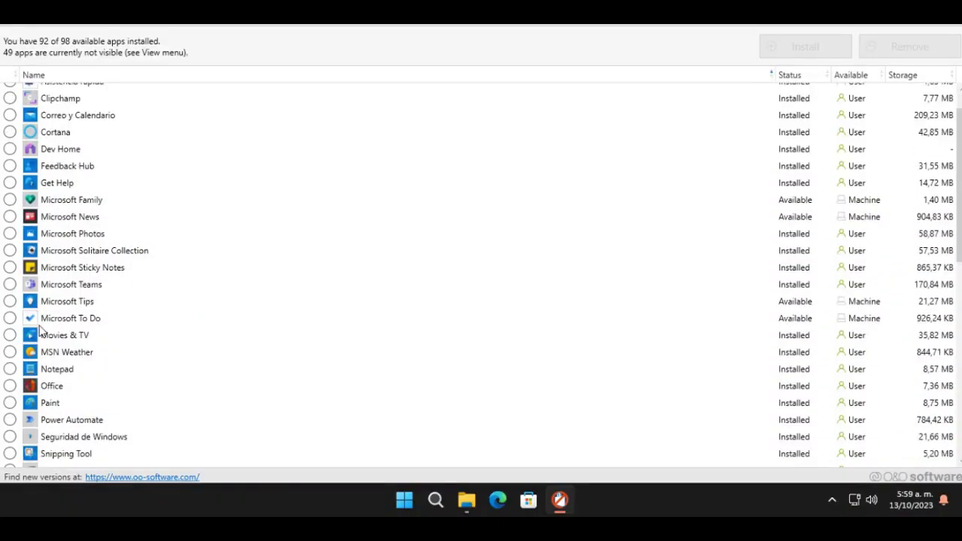
pyautogui.scroll(-8, 63, 421)
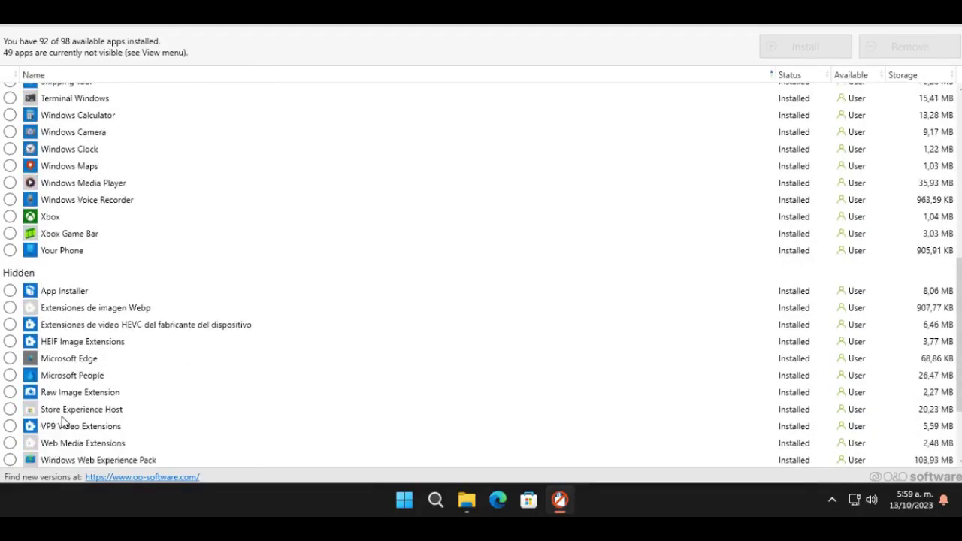
pyautogui.scroll(-2, 90, 300)
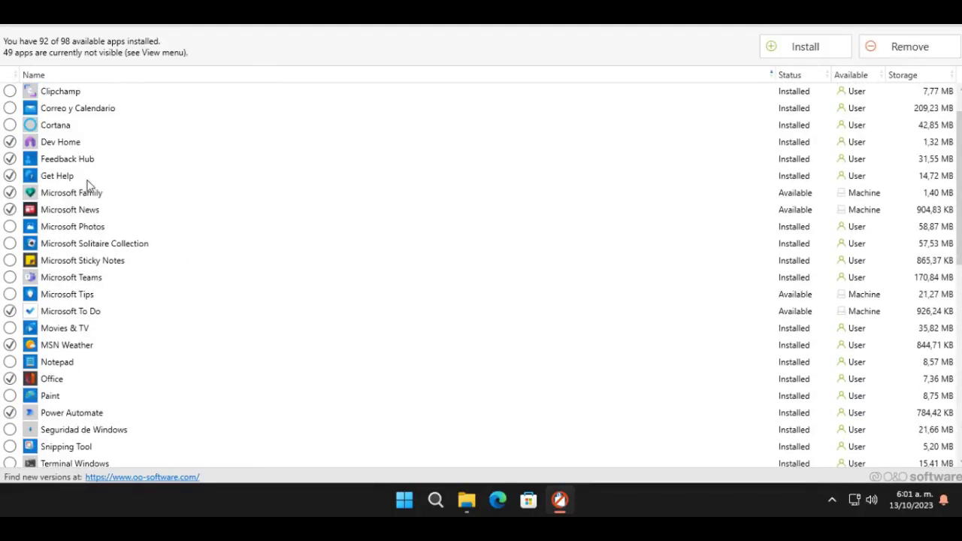
# Remove the selected apps, including Dev Home, Feedback Hub, Get Help, Microsoft News, MSN Weather and Office, for all users
pyautogui.scroll(2, 86, 188)
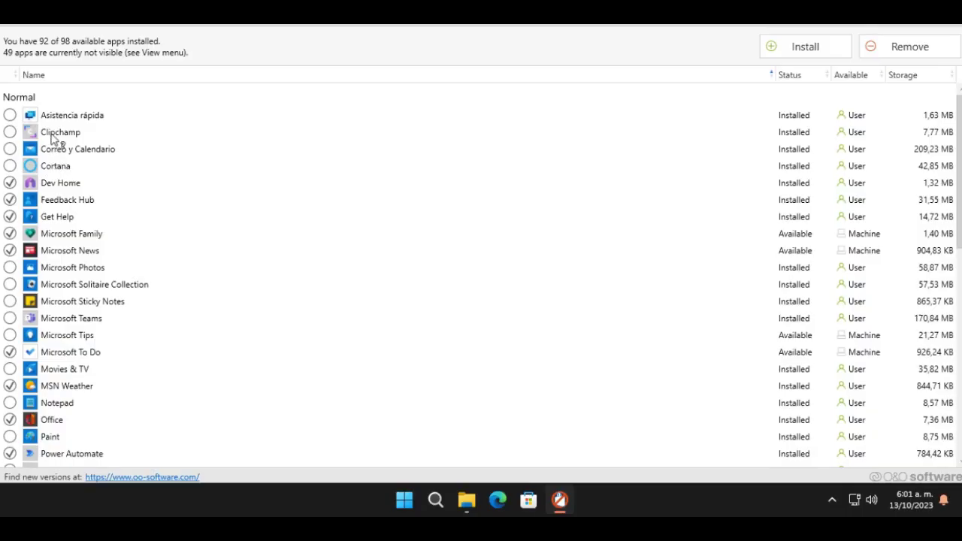
pyautogui.click(889, 48)
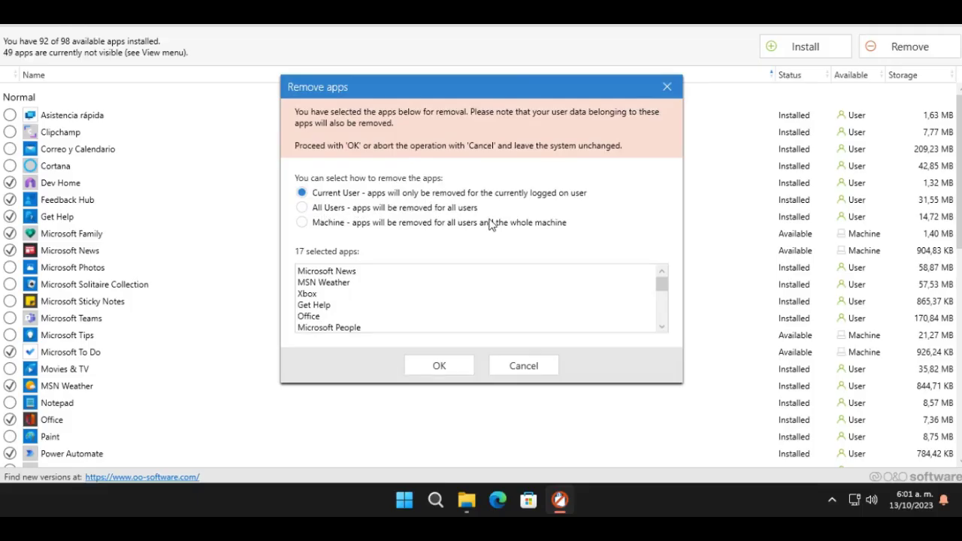
pyautogui.click(302, 208)
pyautogui.click(438, 367)
pyautogui.click(450, 302)
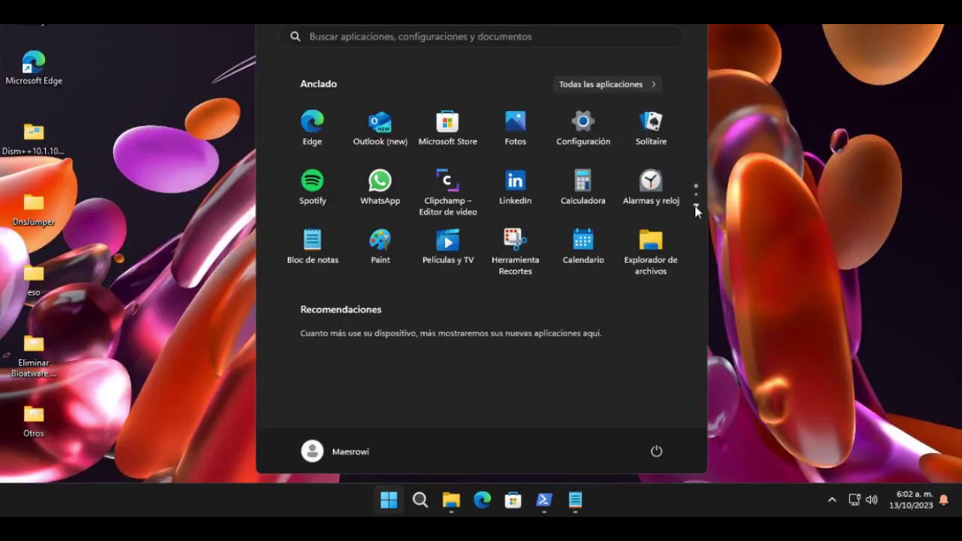
pyautogui.click(696, 205)
pyautogui.click(695, 174)
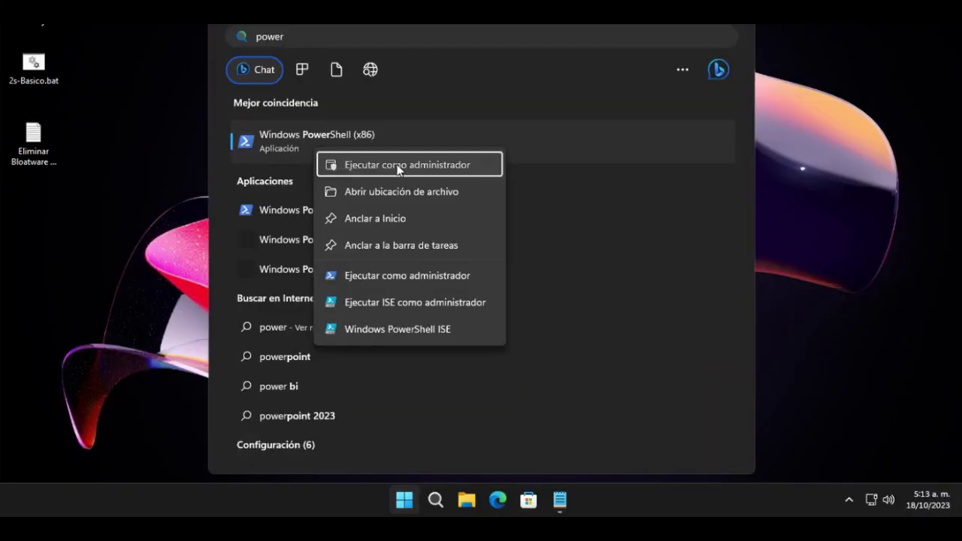
# Copy the Get-AppxPackage removal commands from the bloatware text file and paste them into an administrator Windows PowerShell (x86) session
pyautogui.click(421, 161)
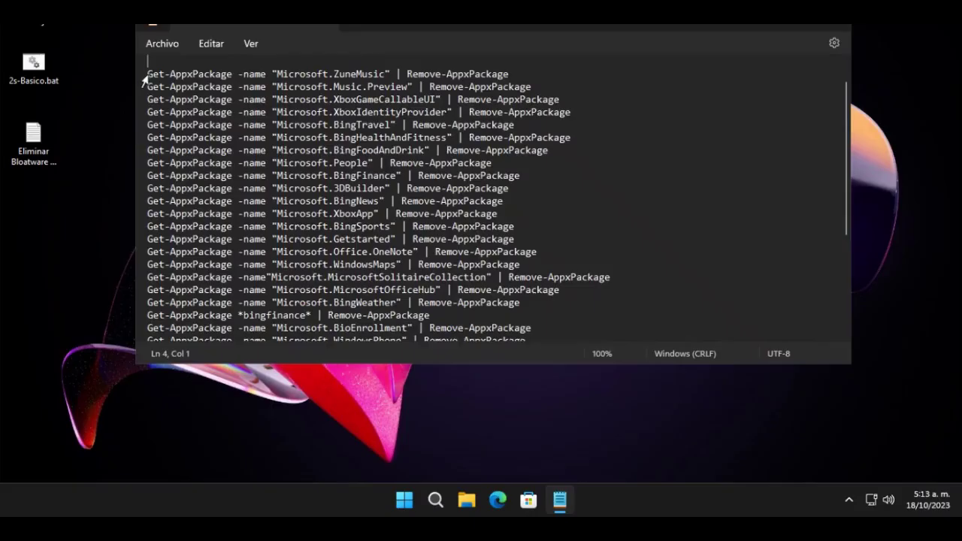
pyautogui.moveTo(147, 63); pyautogui.dragTo(458, 284)
pyautogui.rightClick(332, 151)
pyautogui.click(375, 223)
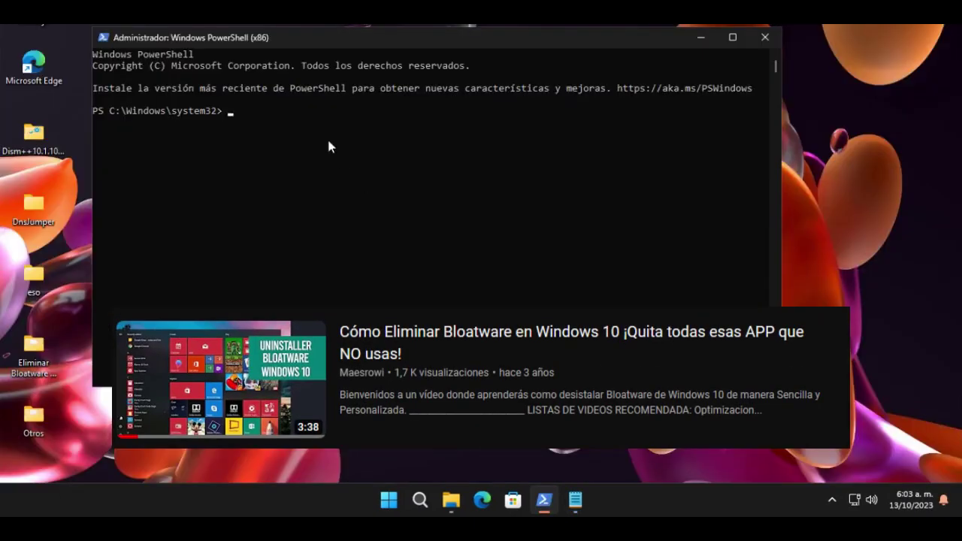
pyautogui.rightClick(327, 136)
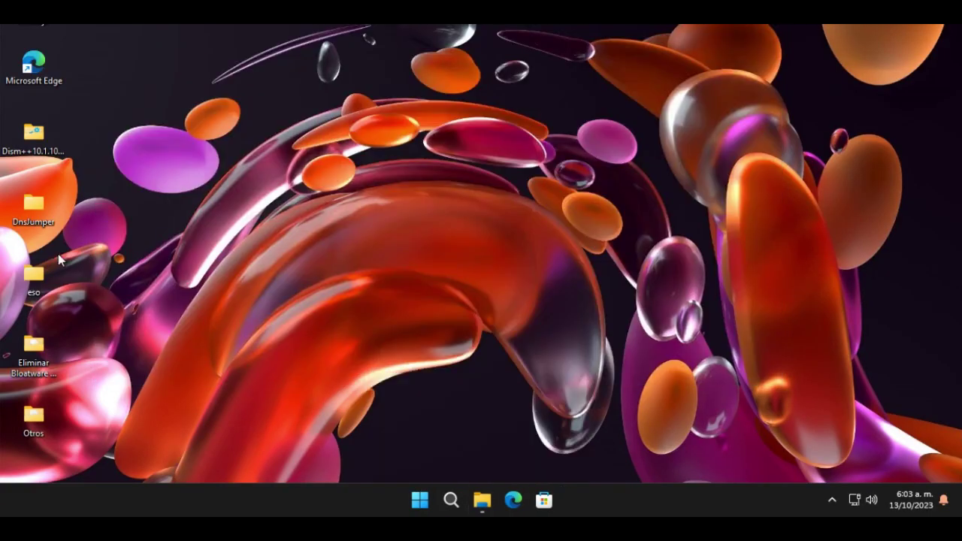
# Launch DNS Jumper from the DnsJumper folder, allowing its elevation, and clear the folder window out of the way
pyautogui.moveTo(481, 500)
pyautogui.click(493, 440)
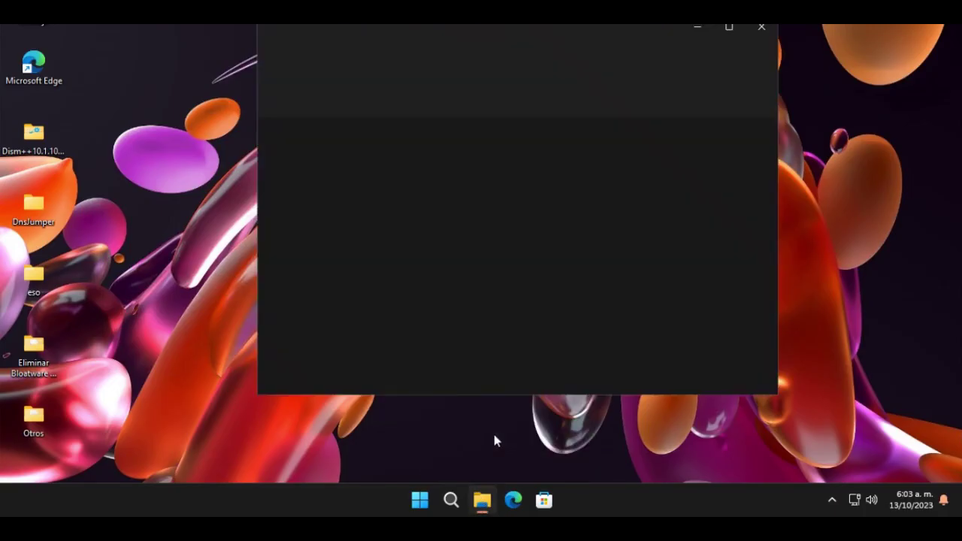
pyautogui.doubleClick(425, 143)
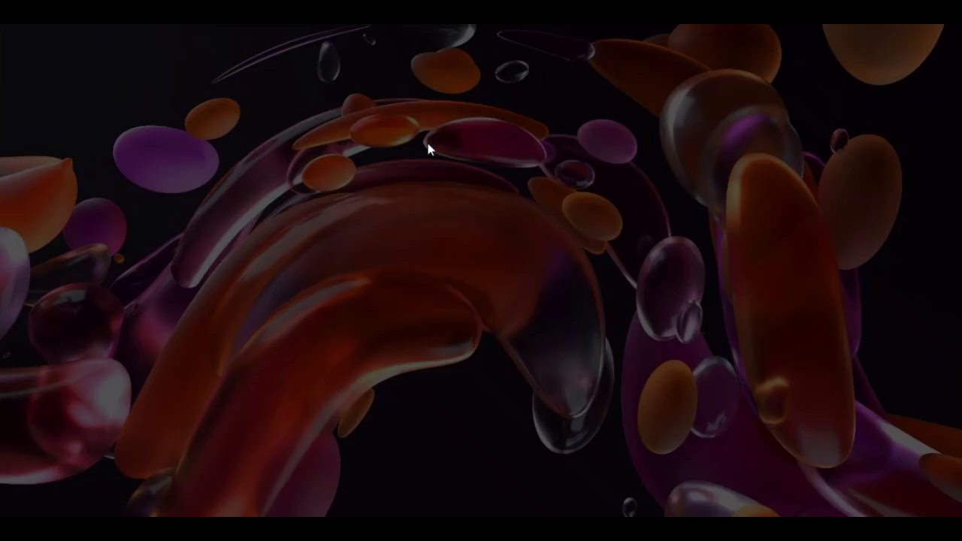
pyautogui.click(437, 353)
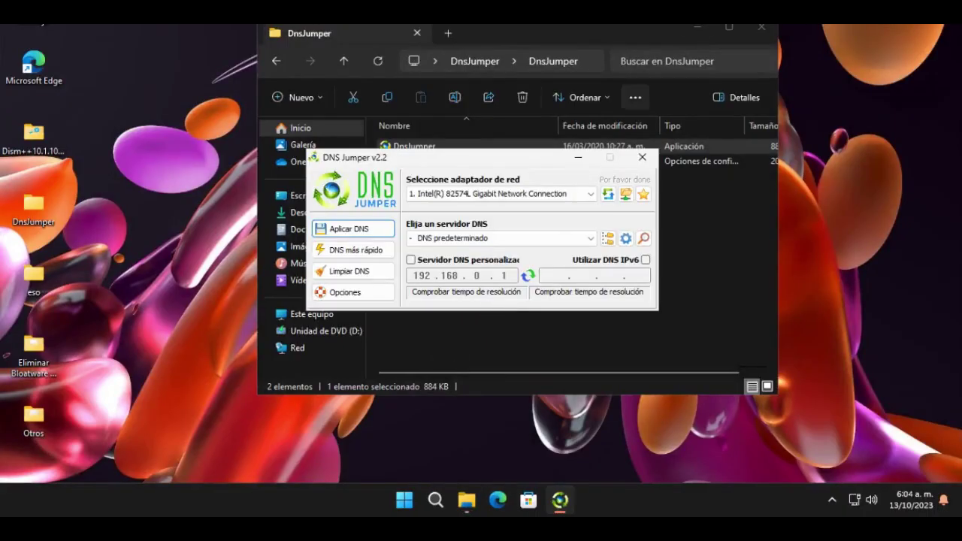
pyautogui.click(697, 27)
pyautogui.moveTo(519, 157); pyautogui.dragTo(532, 92)
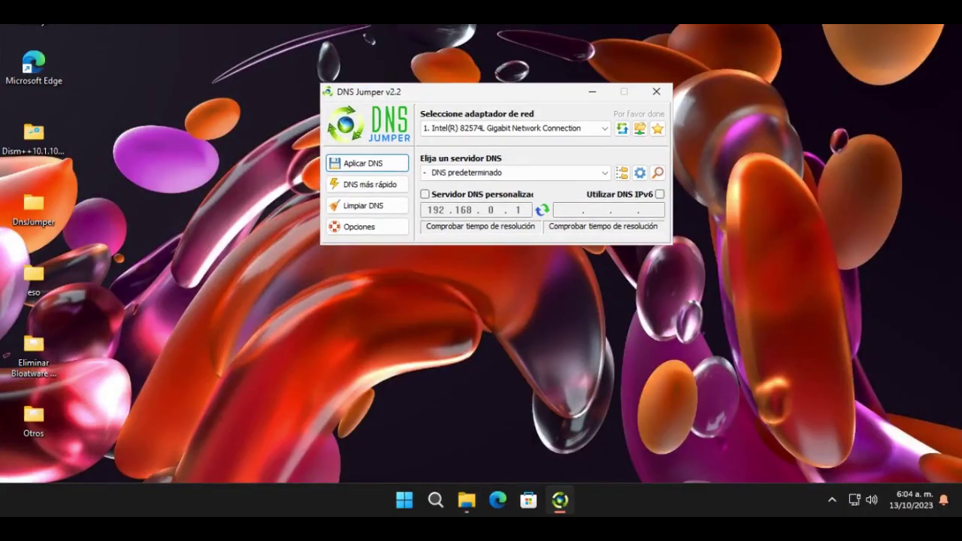
# Run the fastest-DNS test and apply the US - Google Public DNS server with 8.8.8.8 and 8.8.4.4
pyautogui.click(364, 186)
pyautogui.click(623, 365)
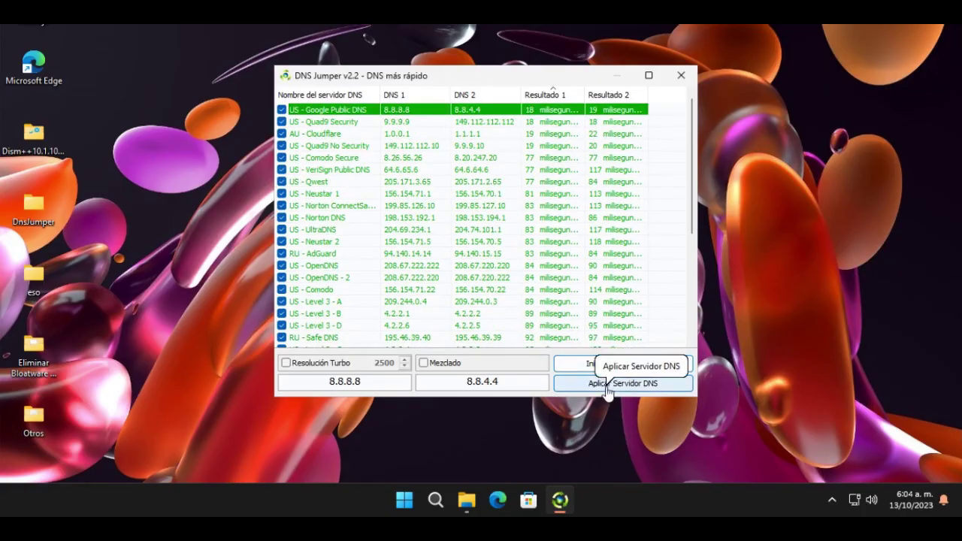
pyautogui.click(606, 387)
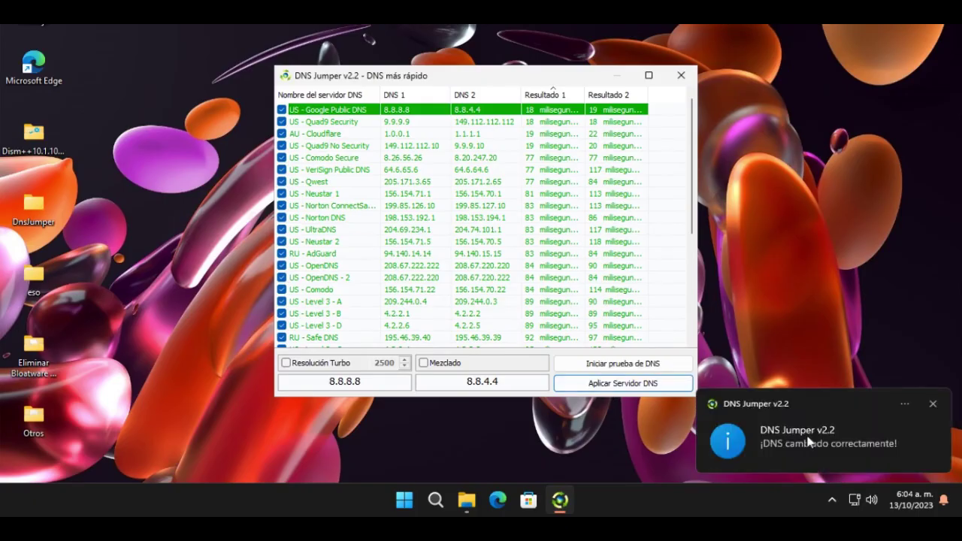
pyautogui.click(681, 75)
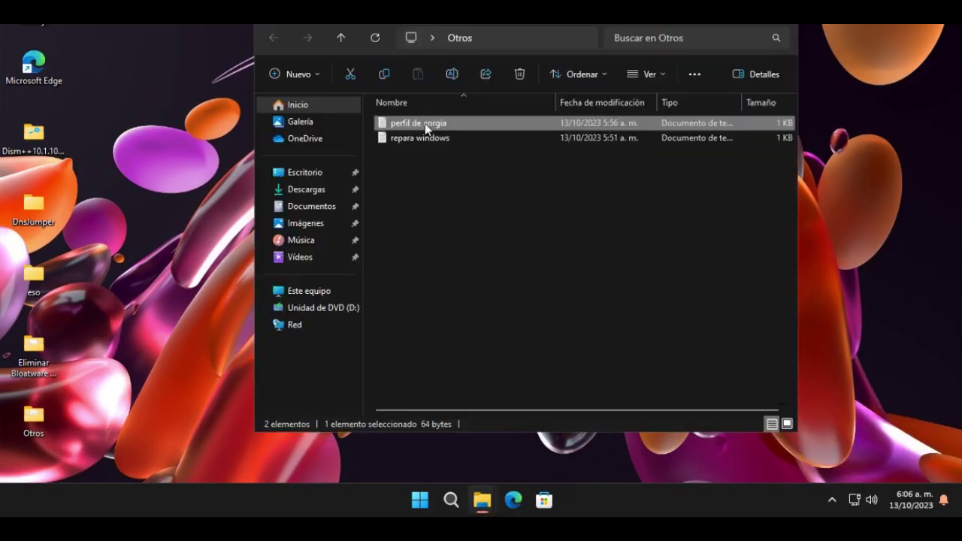
# Copy the powercfg -duplicatescheme command from the "perfil de enrgia" text file in the Otros folder
pyautogui.doubleClick(425, 123)
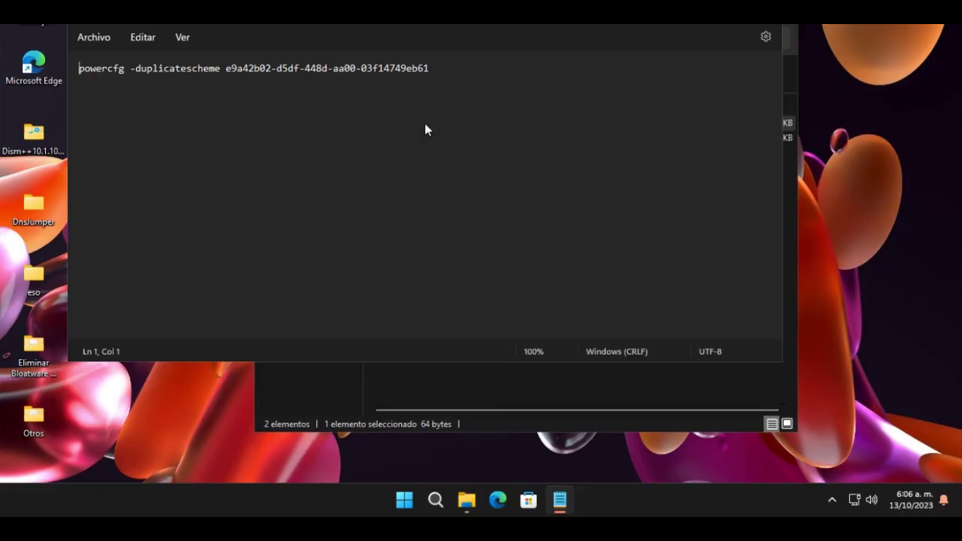
pyautogui.moveTo(429, 68); pyautogui.dragTo(82, 69)
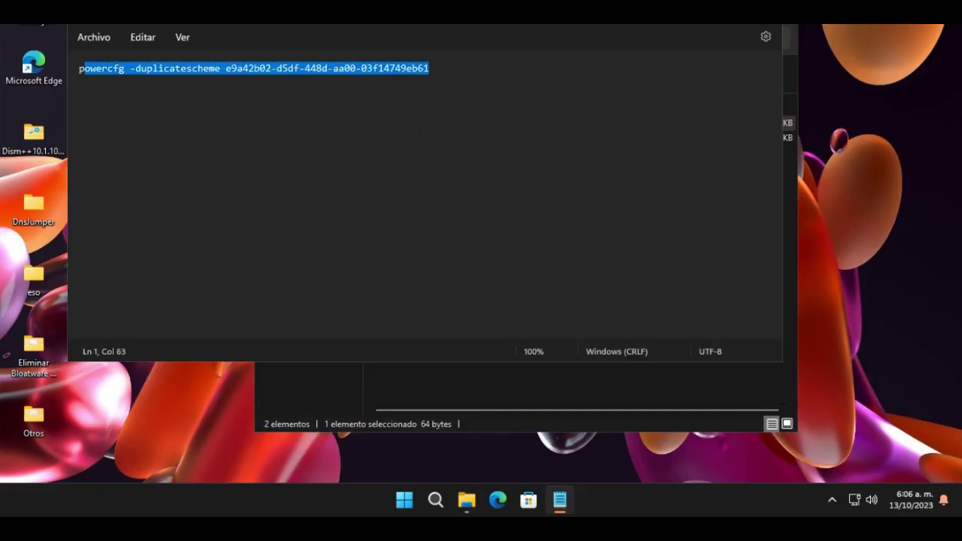
pyautogui.rightClick(103, 67)
pyautogui.click(154, 142)
# Show the desktop and open the Control Panel by running the command "control"
pyautogui.press('super+d')
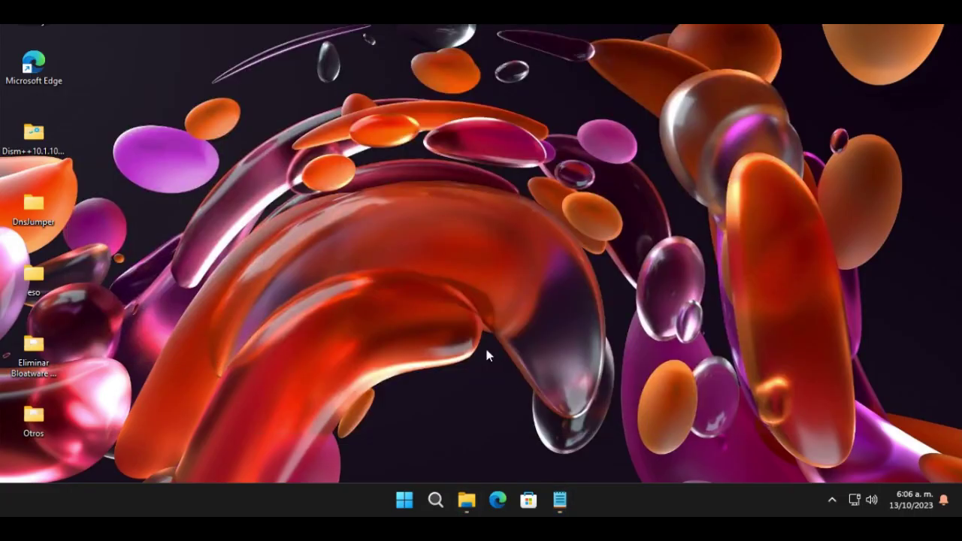
pyautogui.press('super+r')
pyautogui.write('control')
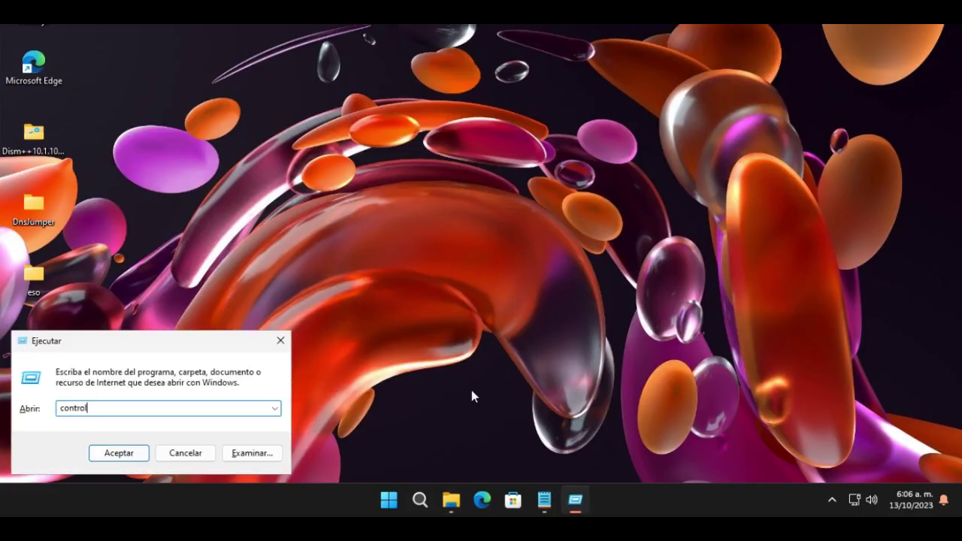
pyautogui.press('Return')
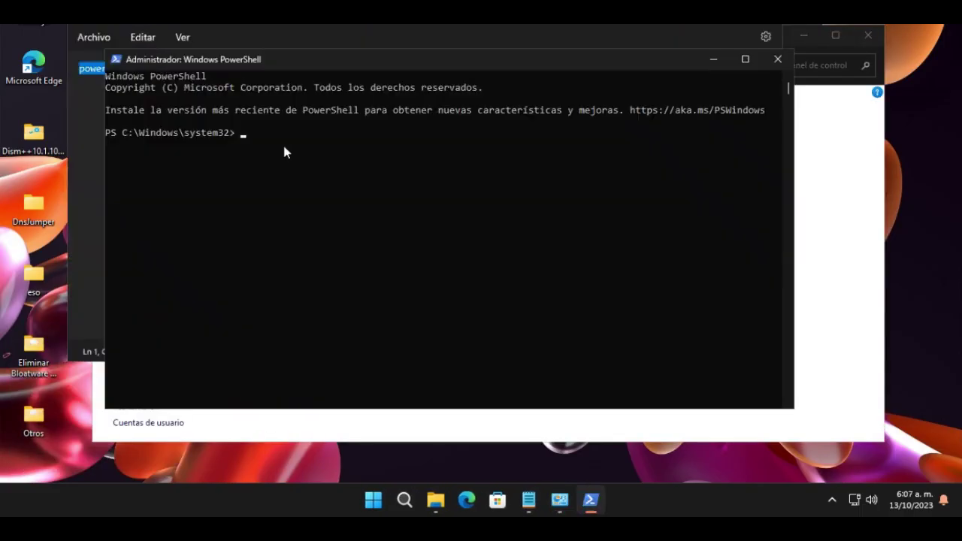
# Run the copied powercfg -duplicatescheme command in administrator PowerShell, close it, and open the power-saving settings under Hardware y sonido
pyautogui.rightClick(285, 149)
pyautogui.press('Return')
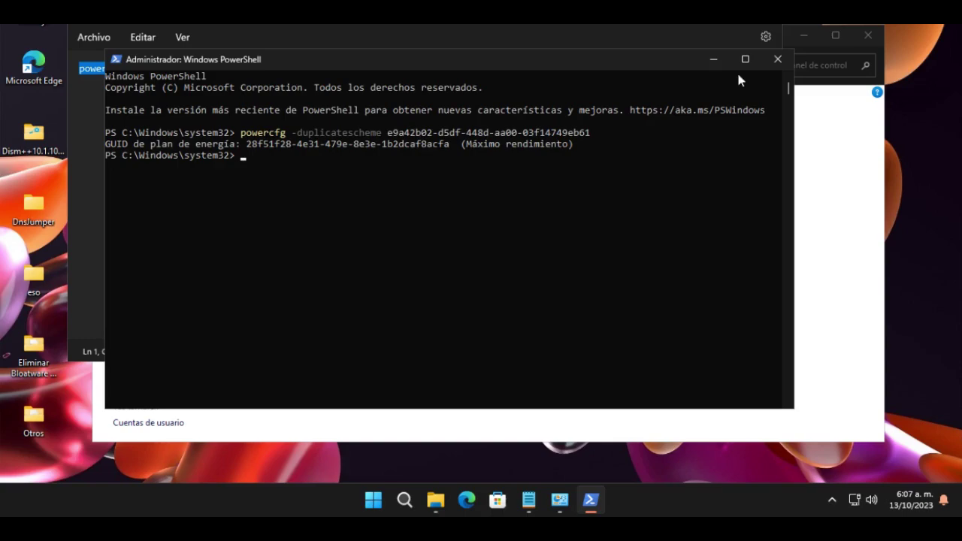
pyautogui.click(778, 58)
pyautogui.click(174, 66)
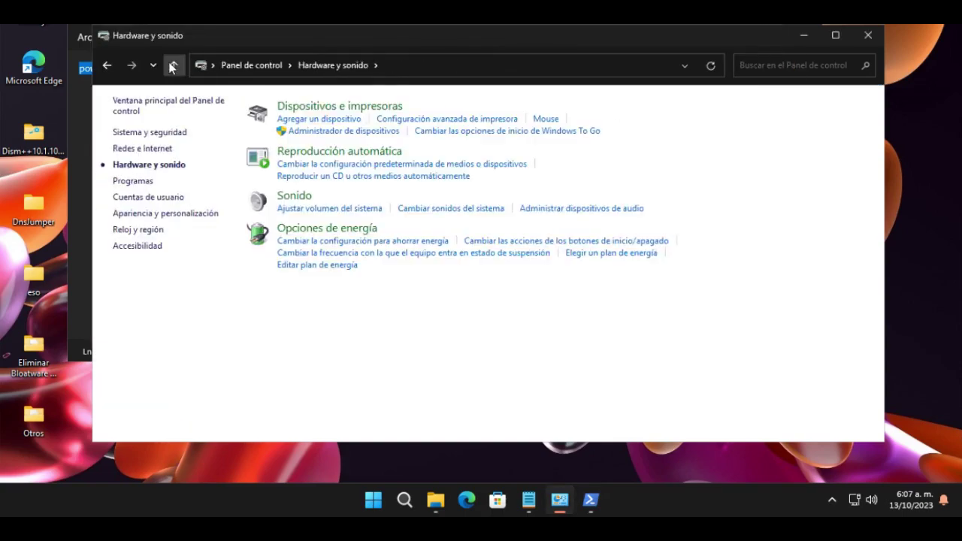
pyautogui.click(374, 241)
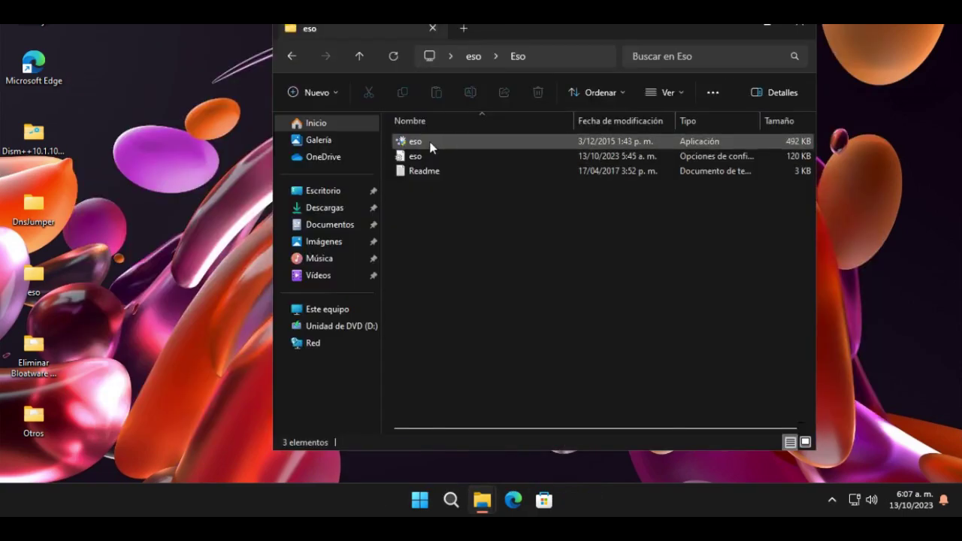
# Launch the eso application from the Eso folder, allowing its elevation, and look through its list of services
pyautogui.doubleClick(431, 144)
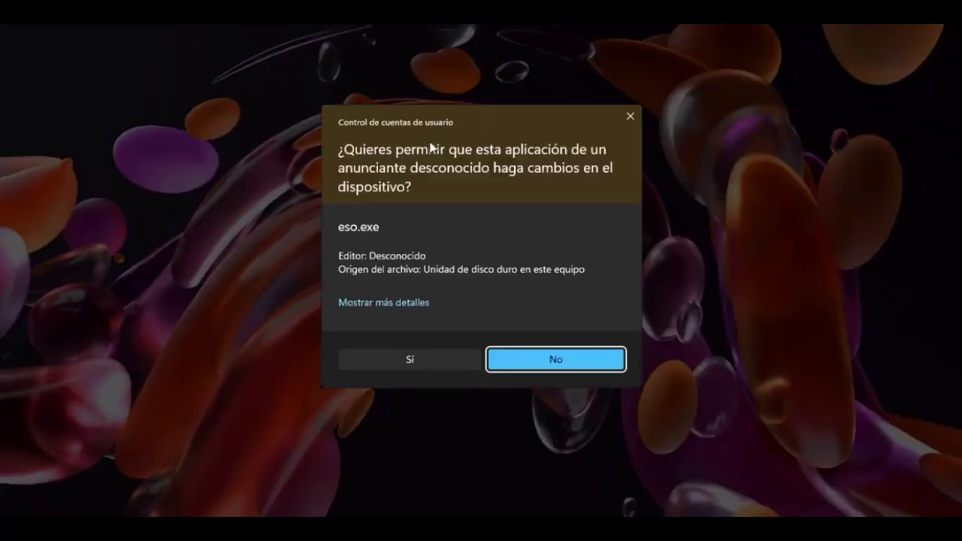
pyautogui.click(427, 360)
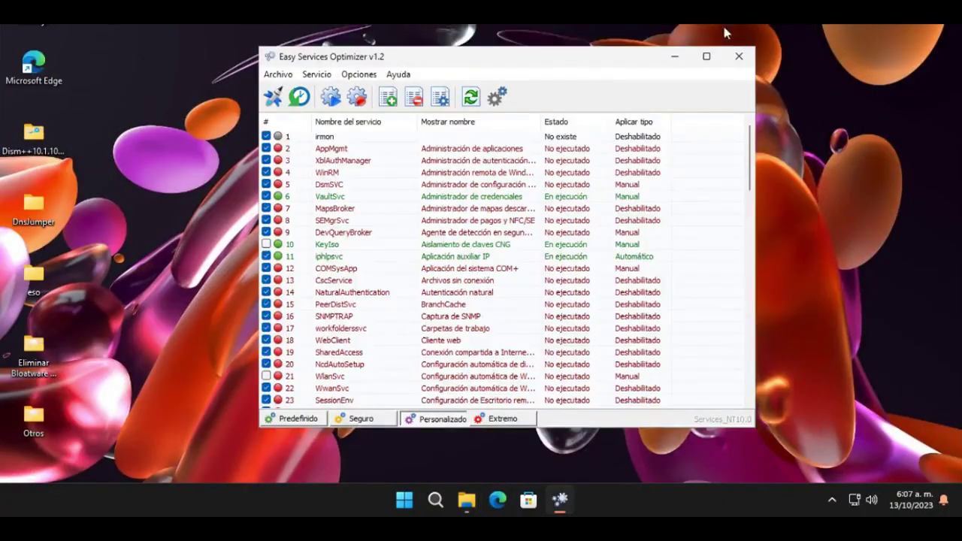
pyautogui.moveTo(576, 59); pyautogui.dragTo(542, 34)
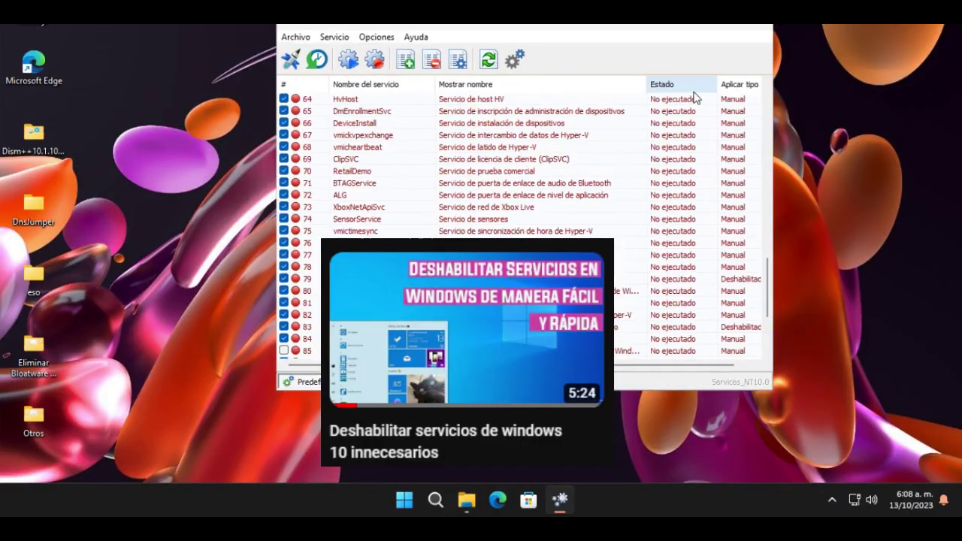
pyautogui.scroll(-4, 519, 165)
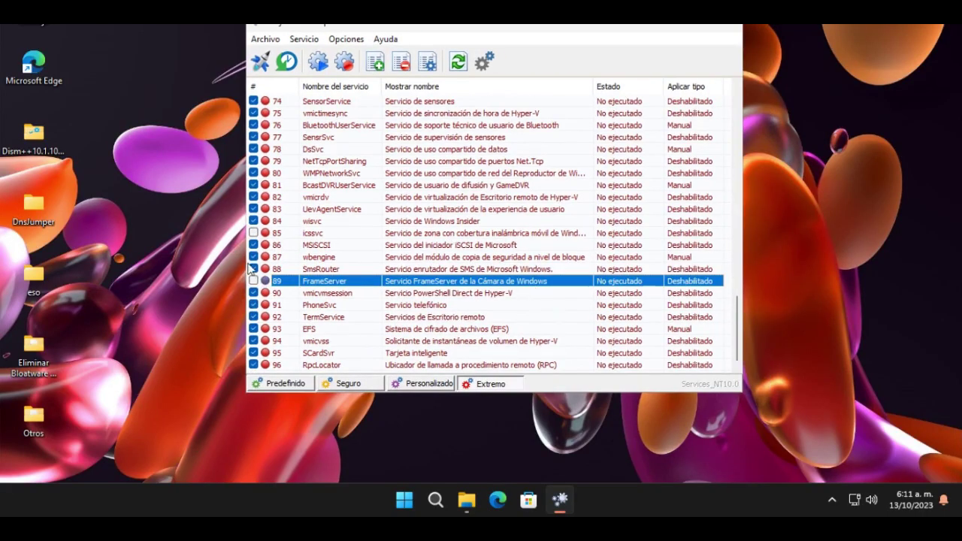
# Exclude the WwanSvc service from the Extremo profile and apply the profile's service settings
pyautogui.click(408, 236)
pyautogui.scroll(20, 408, 236)
pyautogui.click(408, 236)
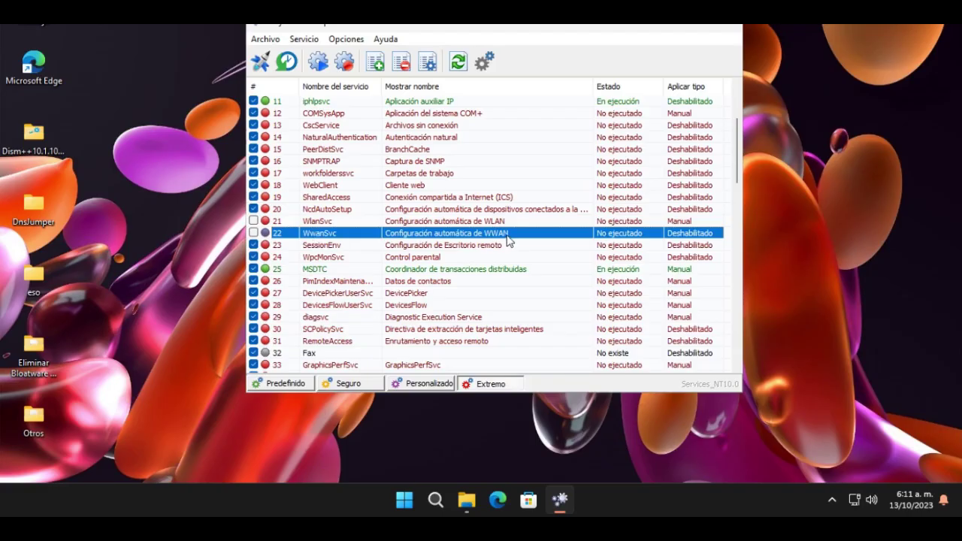
pyautogui.scroll(3, 507, 241)
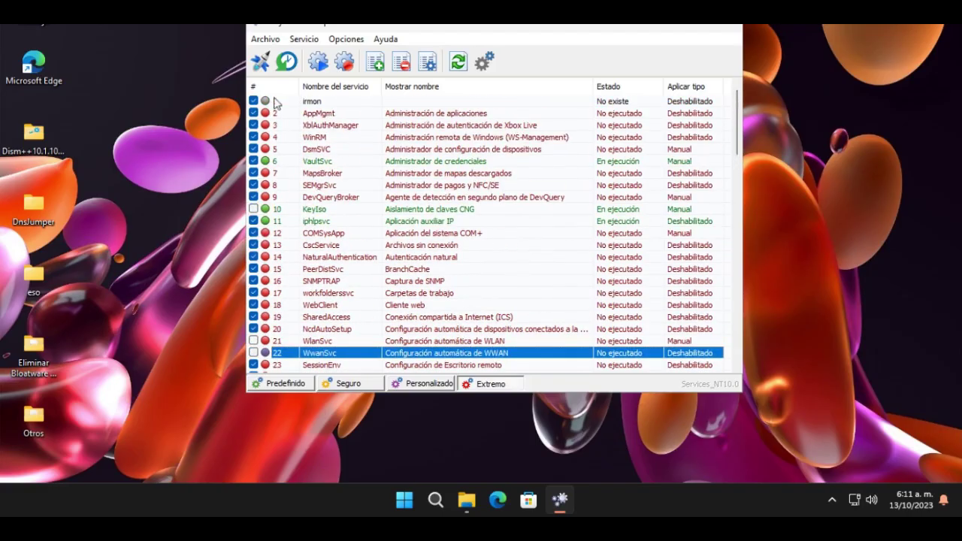
pyautogui.click(260, 62)
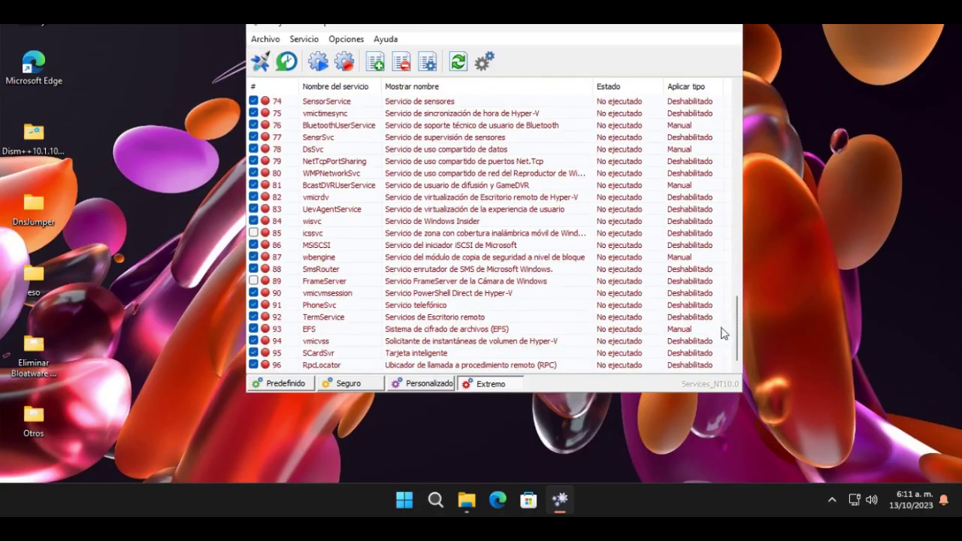
pyautogui.moveTo(736, 326); pyautogui.dragTo(726, 112)
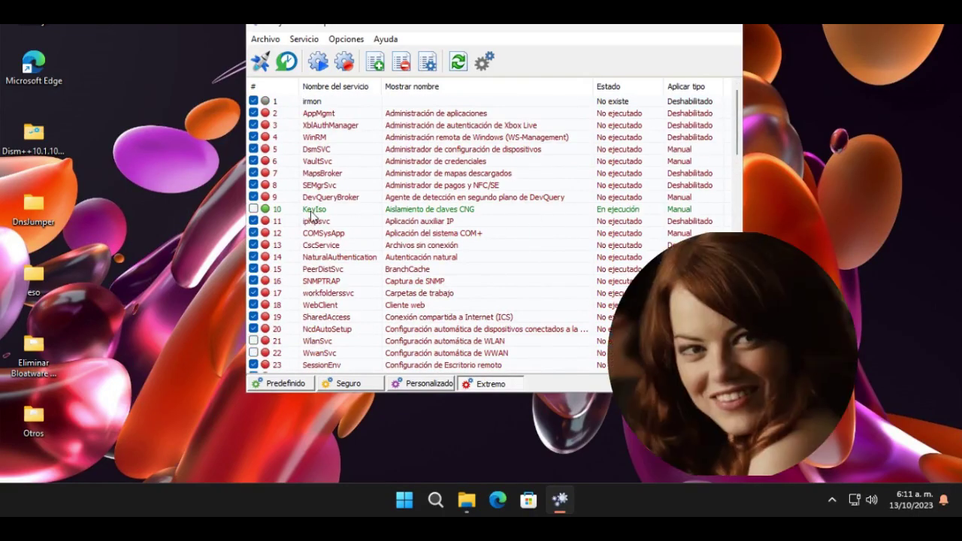
# Run Liberador de espacio en disco on C: with the DirectX shader cache and distribution optimization files added to the selection
pyautogui.click(420, 500)
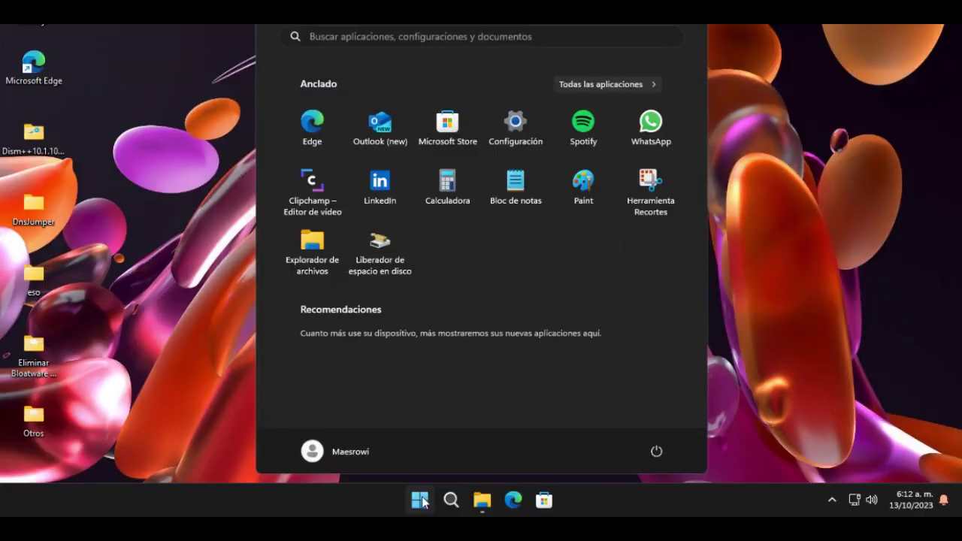
pyautogui.click(380, 248)
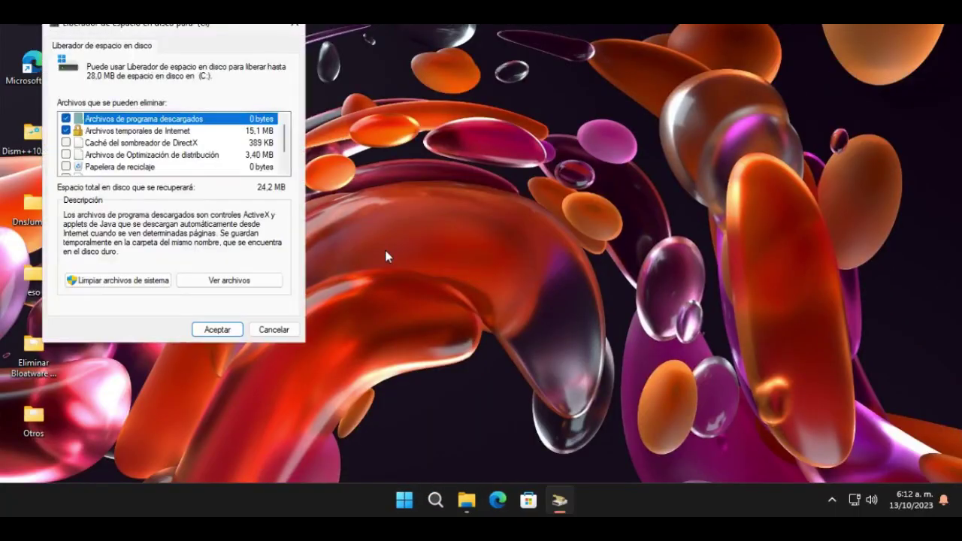
pyautogui.moveTo(156, 34); pyautogui.dragTo(433, 30)
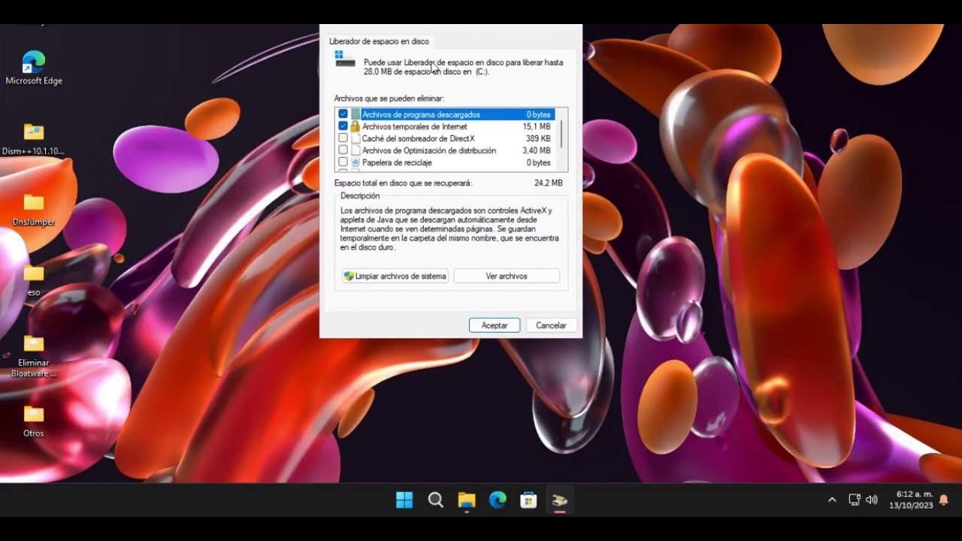
pyautogui.click(344, 151)
pyautogui.scroll(-1, 552, 154)
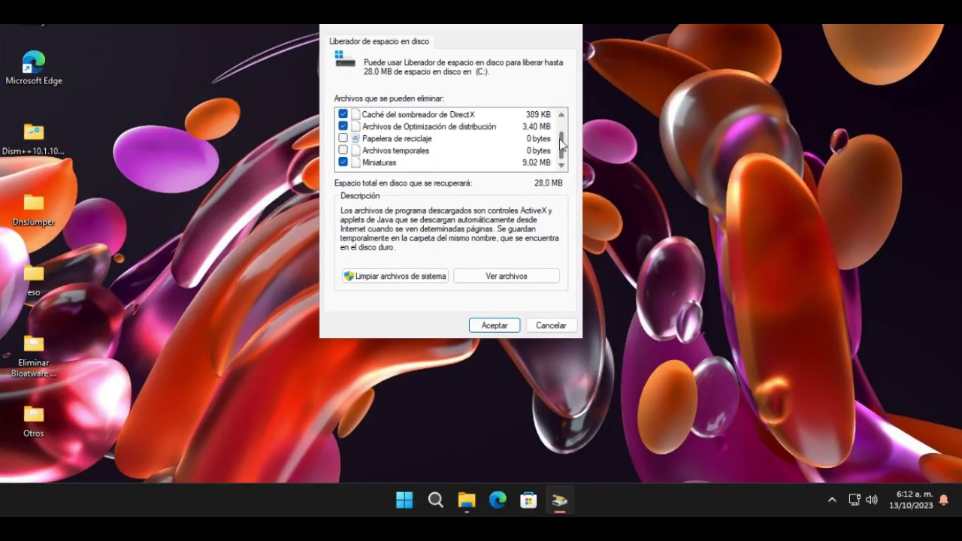
pyautogui.click(493, 324)
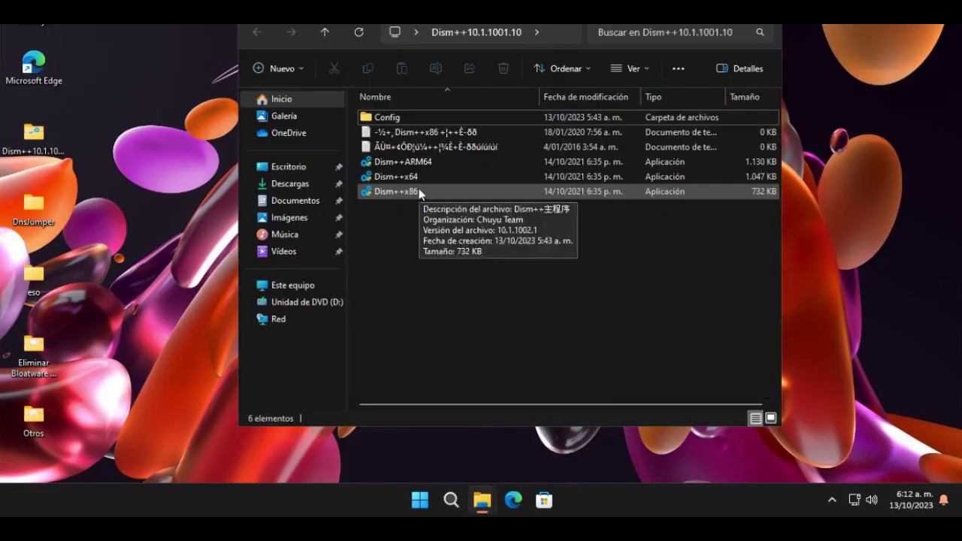
# Launch Dism++x64 from the Dism++10.1.1001.10 folder, allowing its elevation and accepting the user agreement
pyautogui.doubleClick(413, 175)
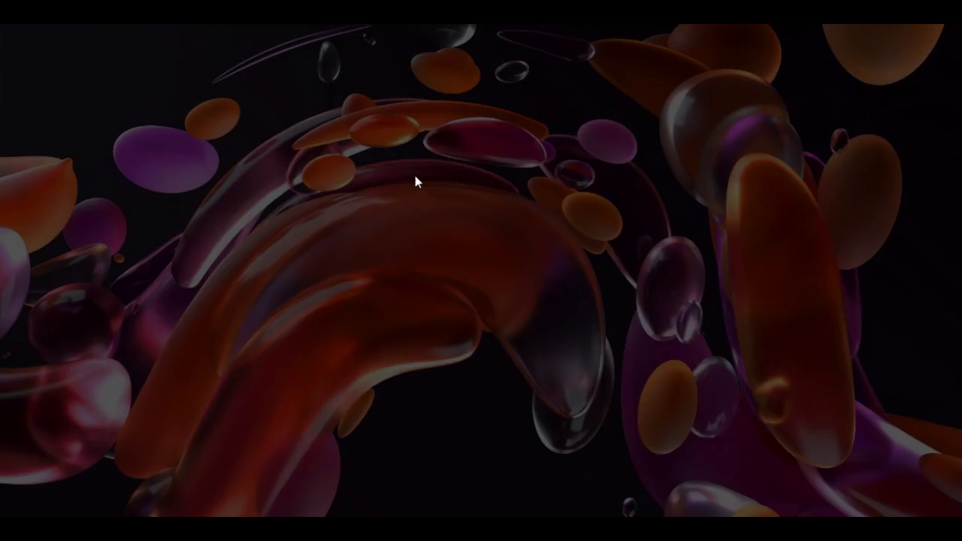
pyautogui.click(435, 356)
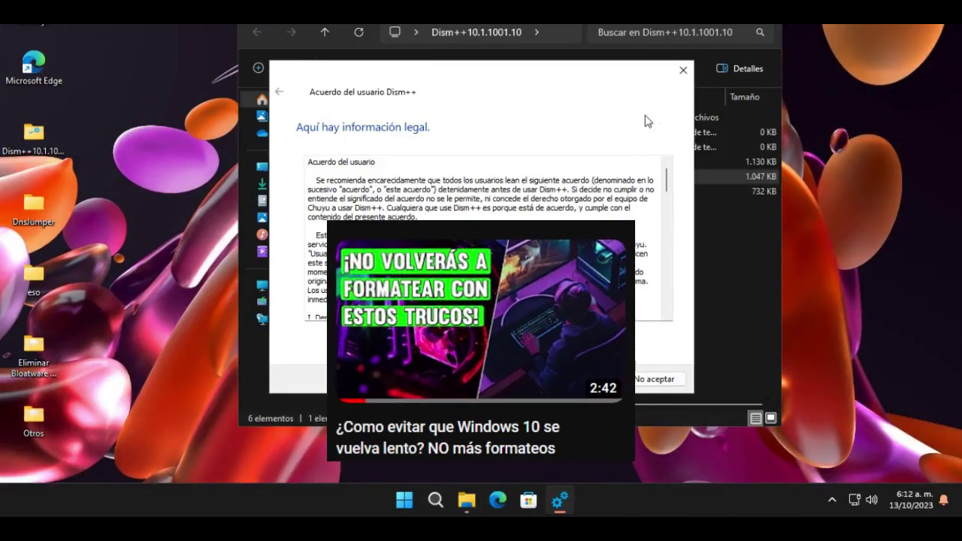
pyautogui.press('Return')
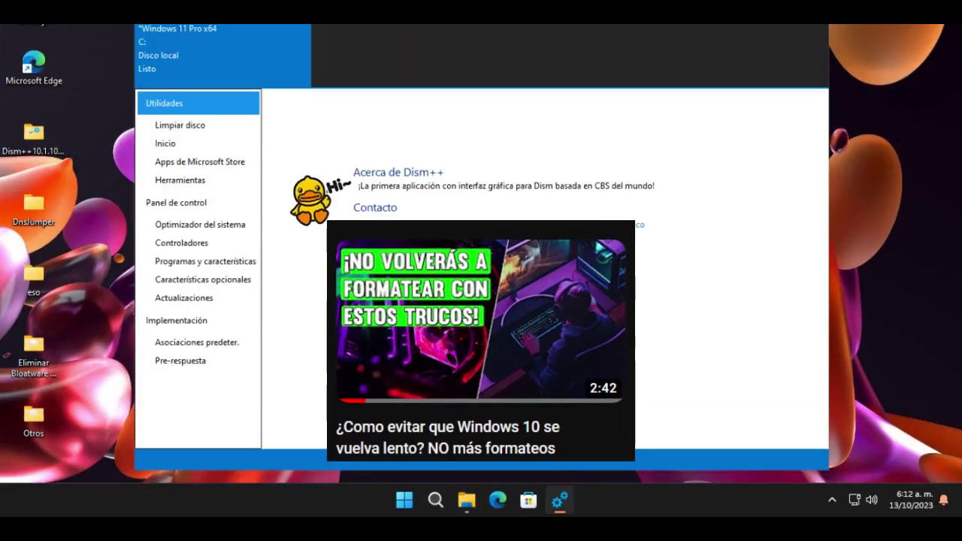
# Analyze the selected expired, system and cache file categories in Limpiar disco and review the cleanup list
pyautogui.click(181, 125)
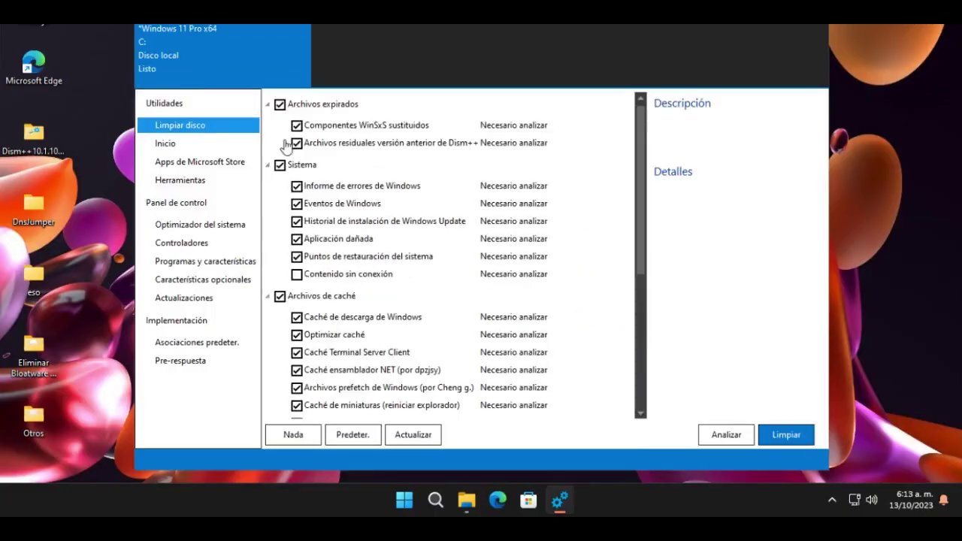
pyautogui.click(724, 435)
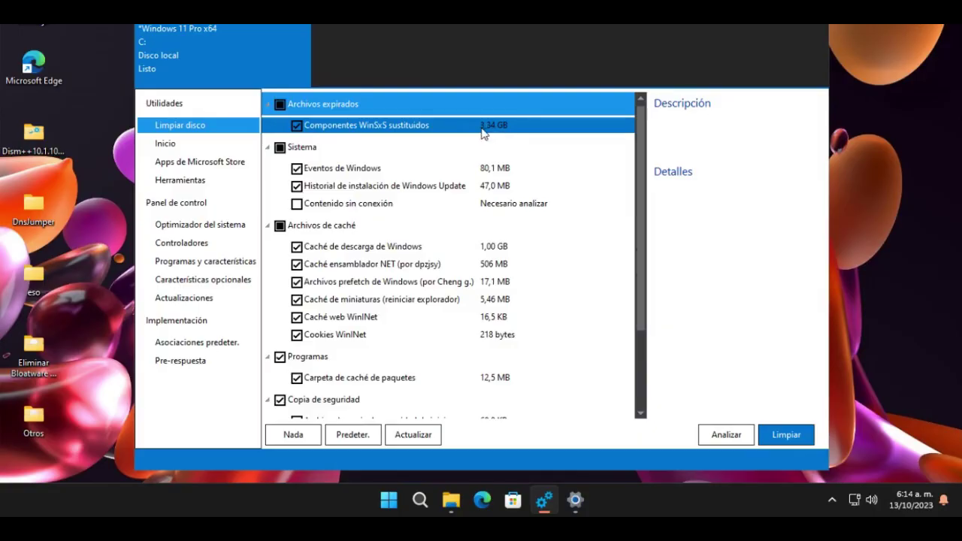
pyautogui.moveTo(644, 202); pyautogui.dragTo(631, 280)
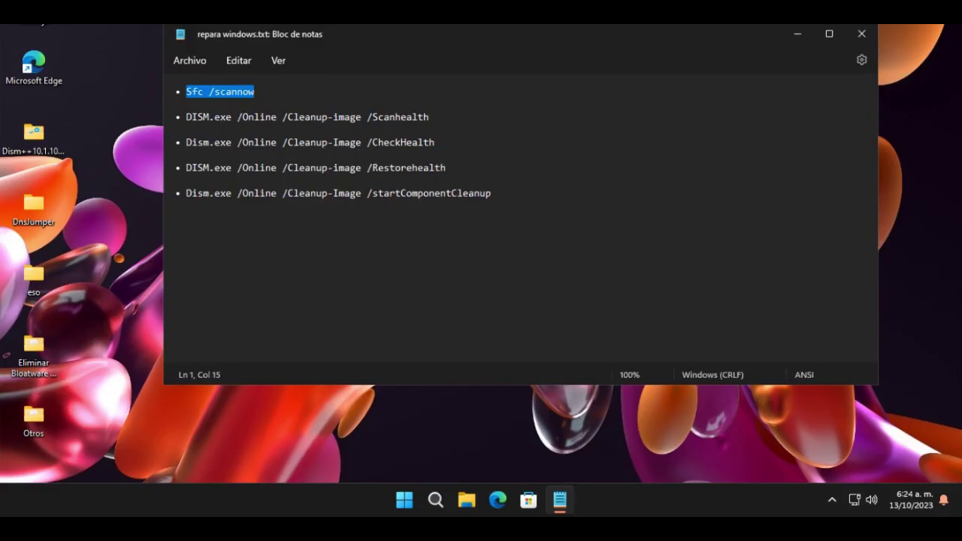
# Select the DISM.exe /Online /Cleanup-image /Scanhealth command in the "repara windows" text file
pyautogui.moveTo(185, 117); pyautogui.dragTo(418, 116)
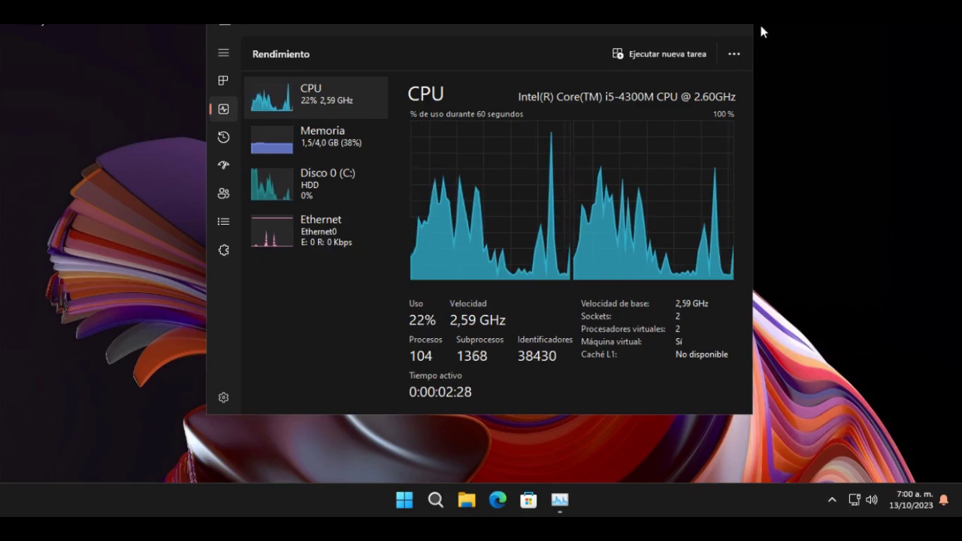
# Close the Task Manager and start a Windows PowerShell session as administrator
pyautogui.click(740, 23)
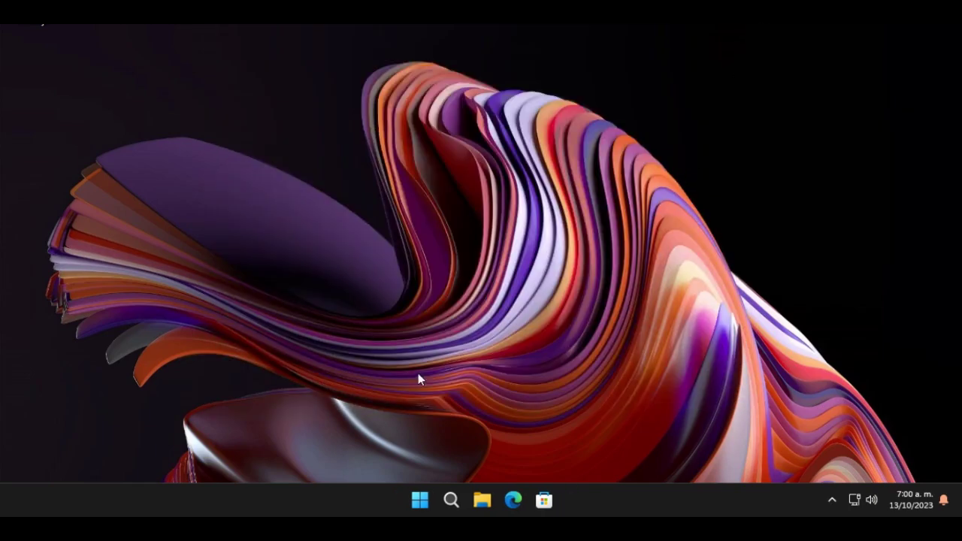
pyautogui.click(416, 503)
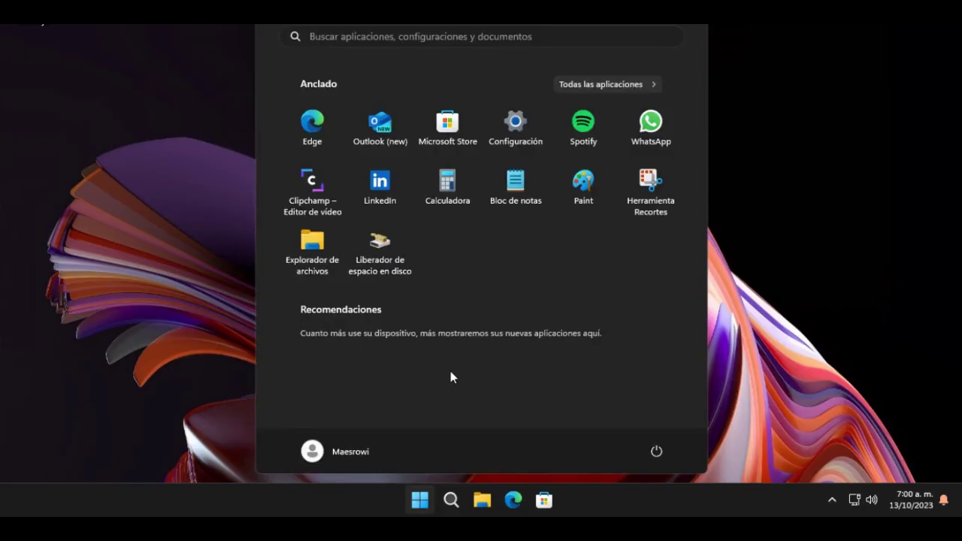
pyautogui.write('powe')
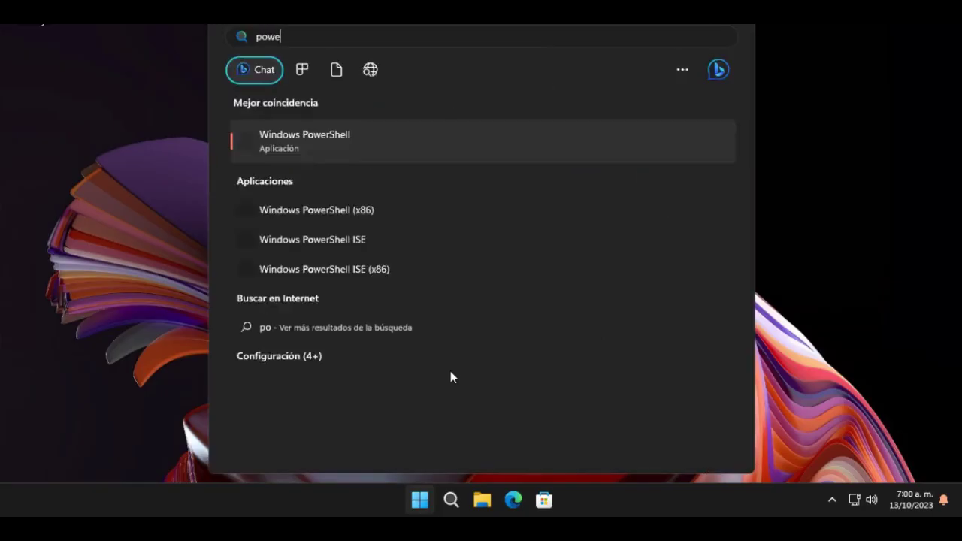
pyautogui.click(384, 150)
pyautogui.click(424, 347)
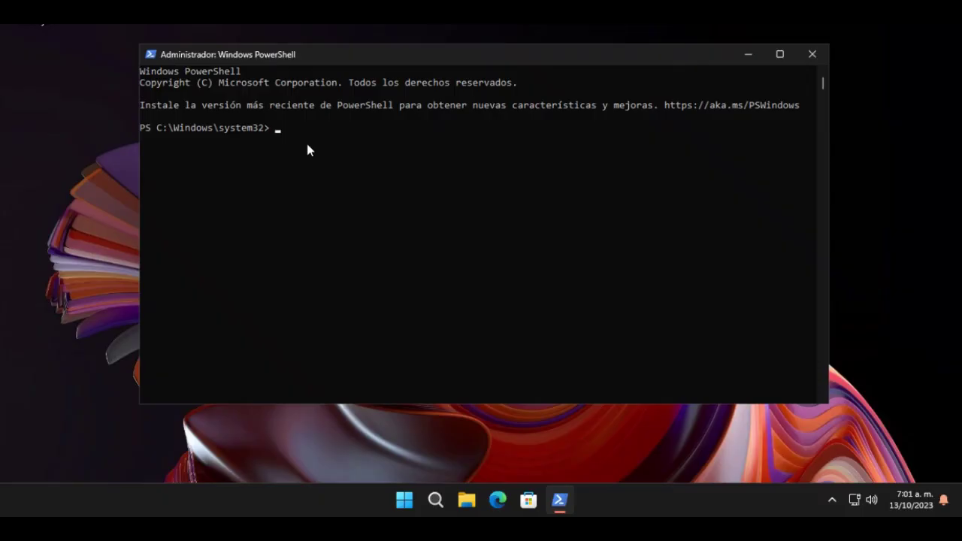
pyautogui.click(280, 128)
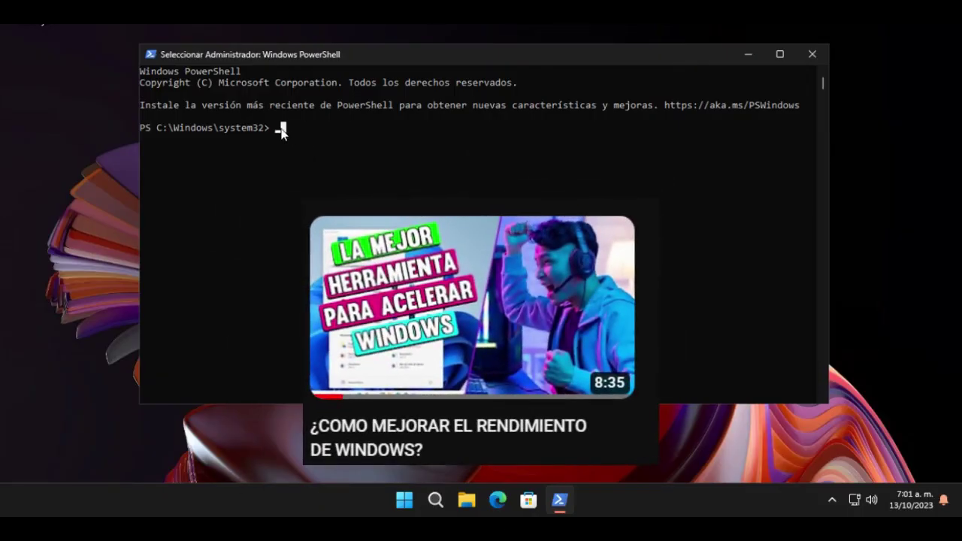
# Run "irm christitus.com/win | iex", answer y, and open the Tweaks section of the utility it launches
pyautogui.write('irm christitus.com/win | iex')
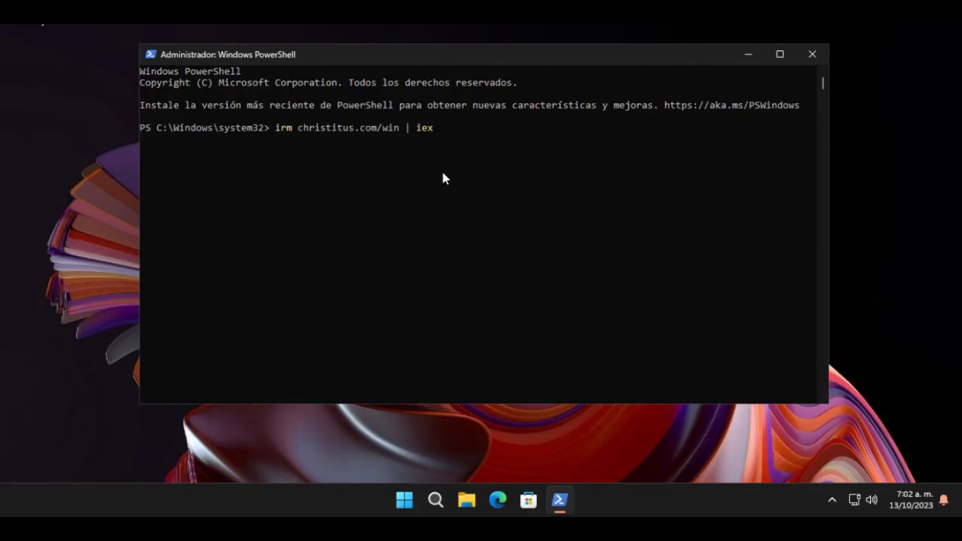
pyautogui.press('Return')
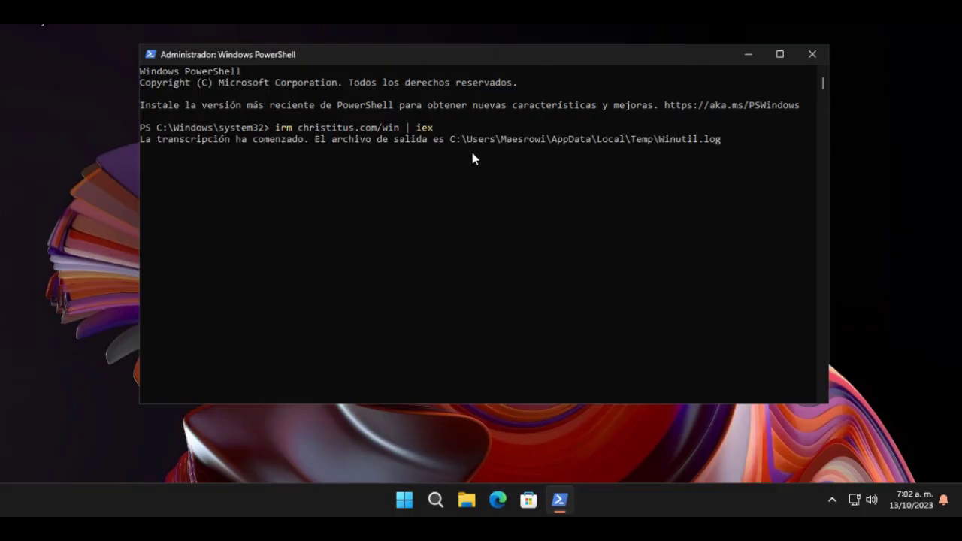
pyautogui.write('y')
pyautogui.press('Return')
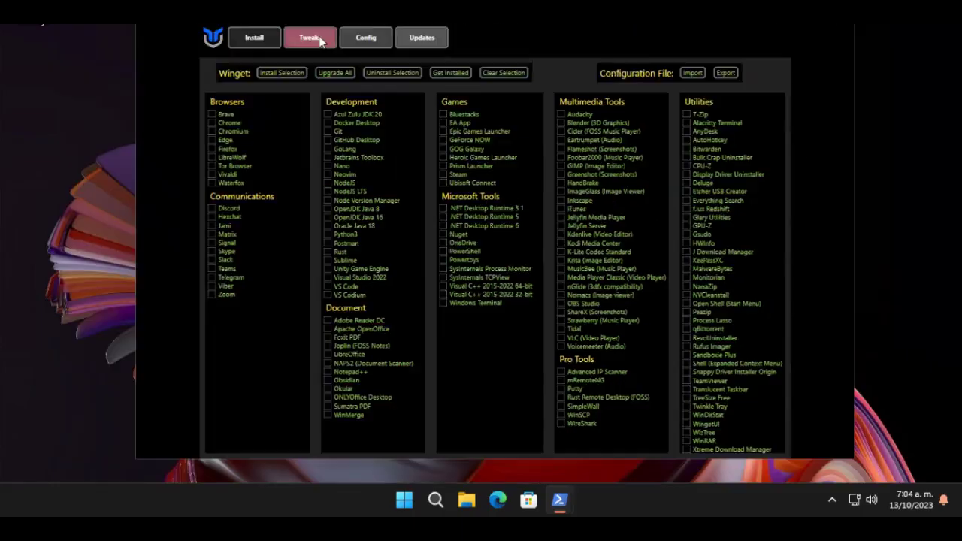
pyautogui.click(309, 38)
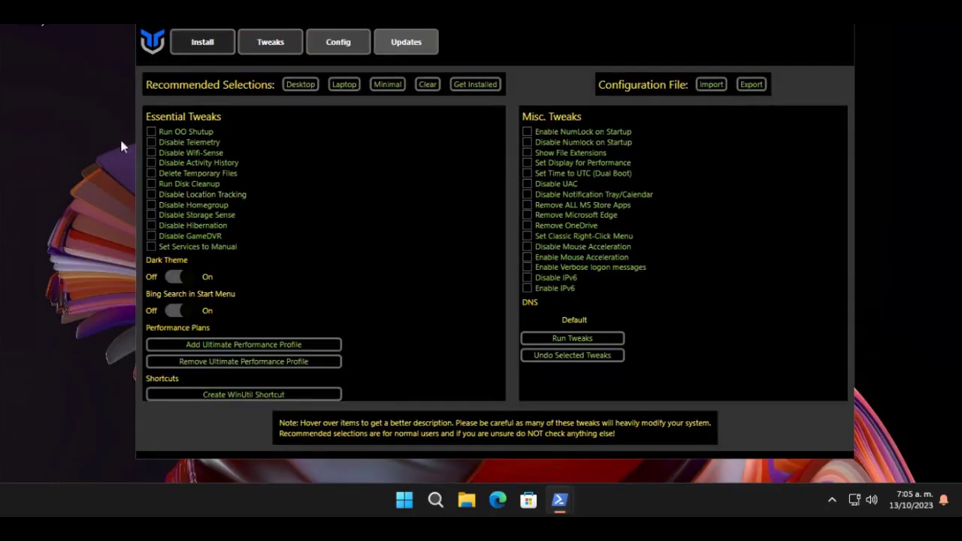
# Select all the Essential Tweaks except Run OO Shutup, from Disable Telemetry through Set Services to Manual
pyautogui.click(212, 143)
pyautogui.click(151, 162)
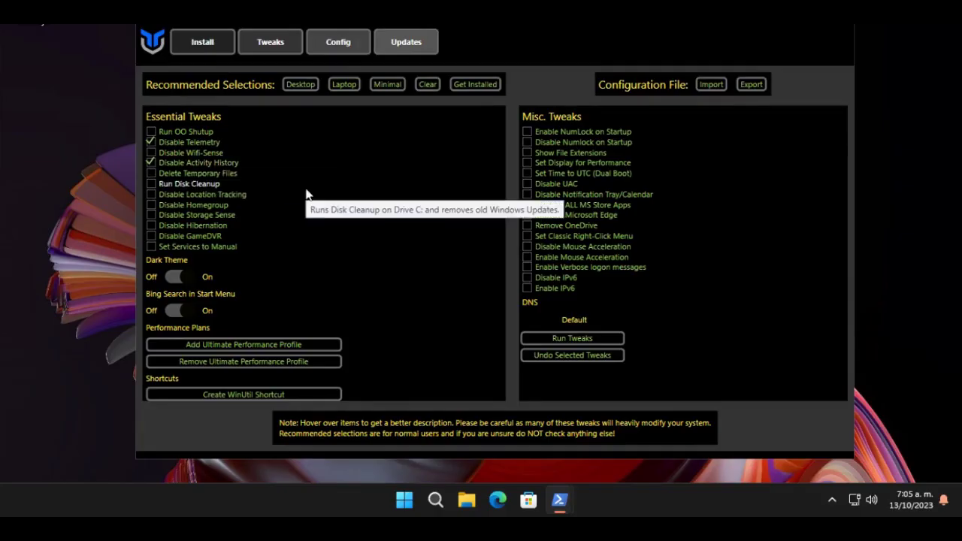
pyautogui.click(151, 172)
pyautogui.click(151, 183)
pyautogui.click(151, 194)
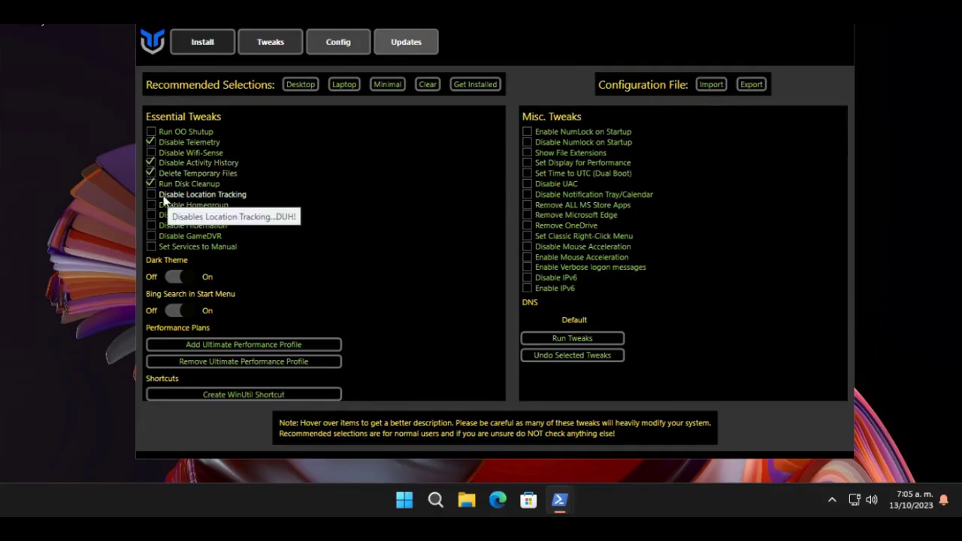
pyautogui.click(151, 204)
pyautogui.click(154, 215)
pyautogui.click(154, 225)
pyautogui.click(154, 236)
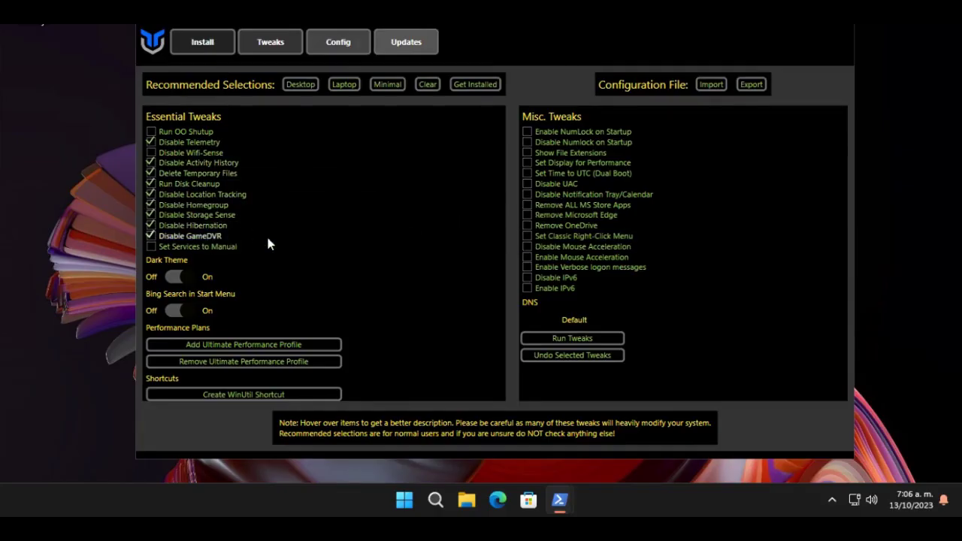
pyautogui.click(154, 247)
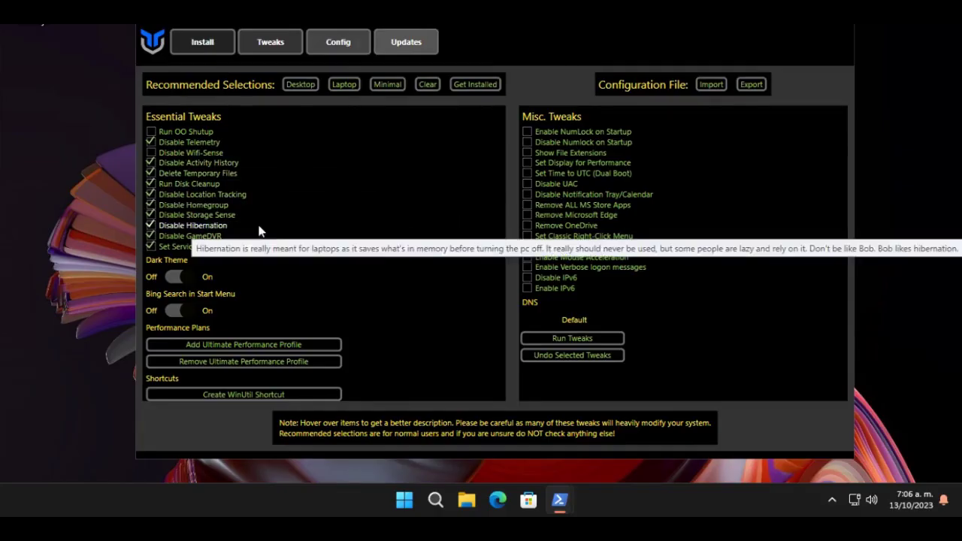
pyautogui.click(191, 154)
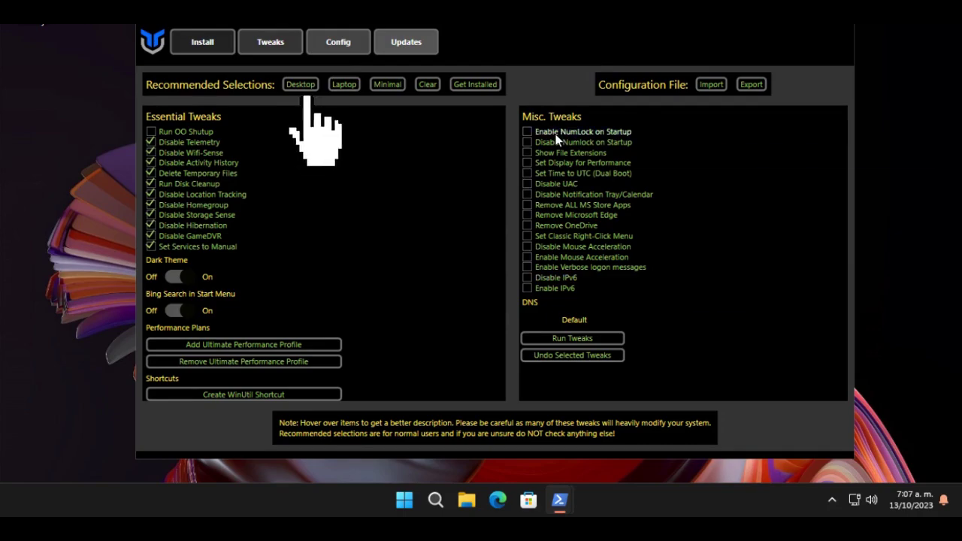
# Select the misc tweaks Show File Extensions, Set Display for Performance, Disable Notification Tray/Calendar, Remove OneDrive, Set Classic Right-Click Menu and Disable Mouse Acceleration
pyautogui.click(567, 153)
pyautogui.click(571, 162)
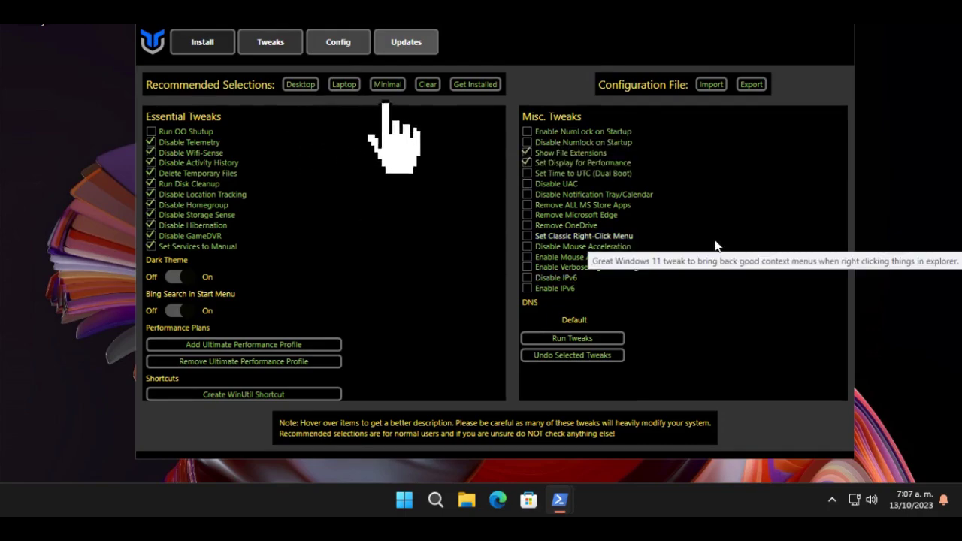
pyautogui.click(586, 194)
pyautogui.click(571, 226)
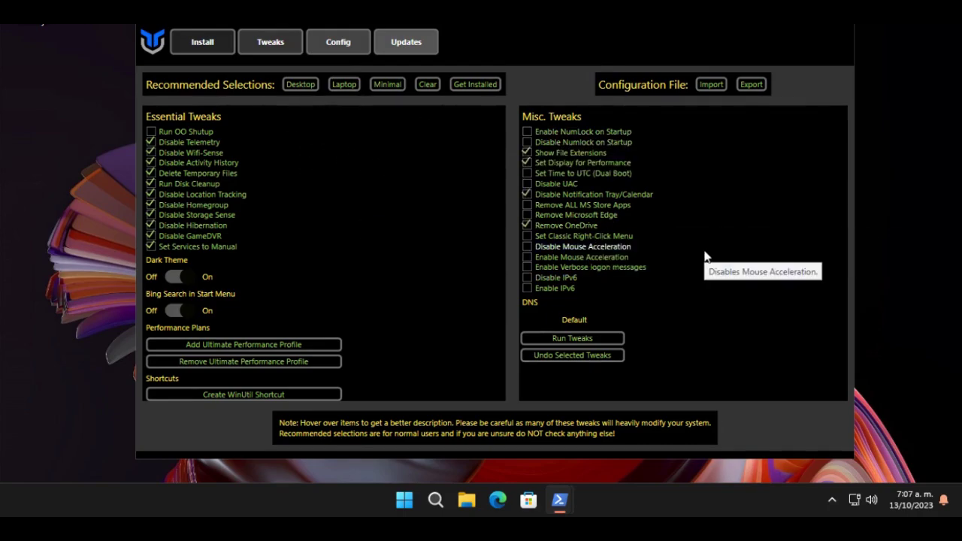
pyautogui.click(593, 236)
pyautogui.click(698, 246)
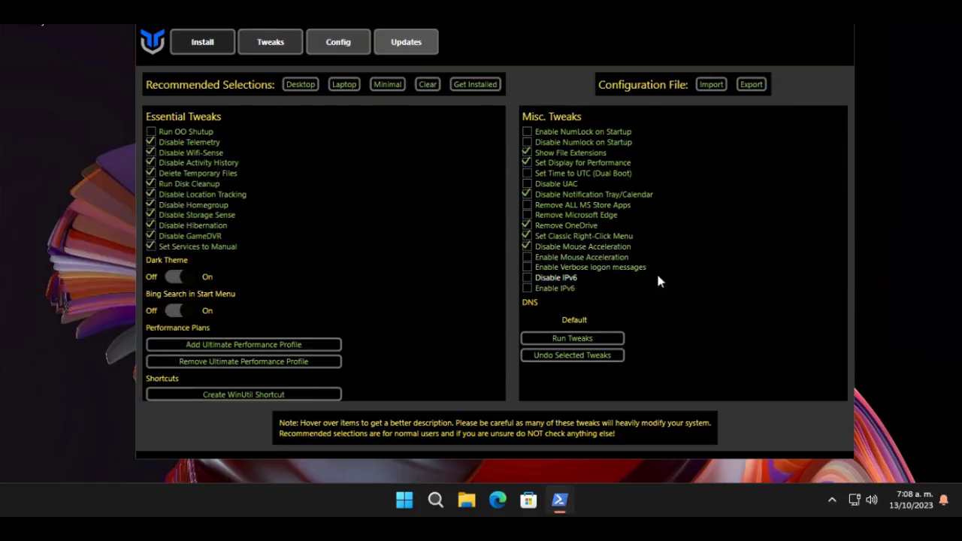
# Run the selected tweaks and restart the computer
pyautogui.click(572, 338)
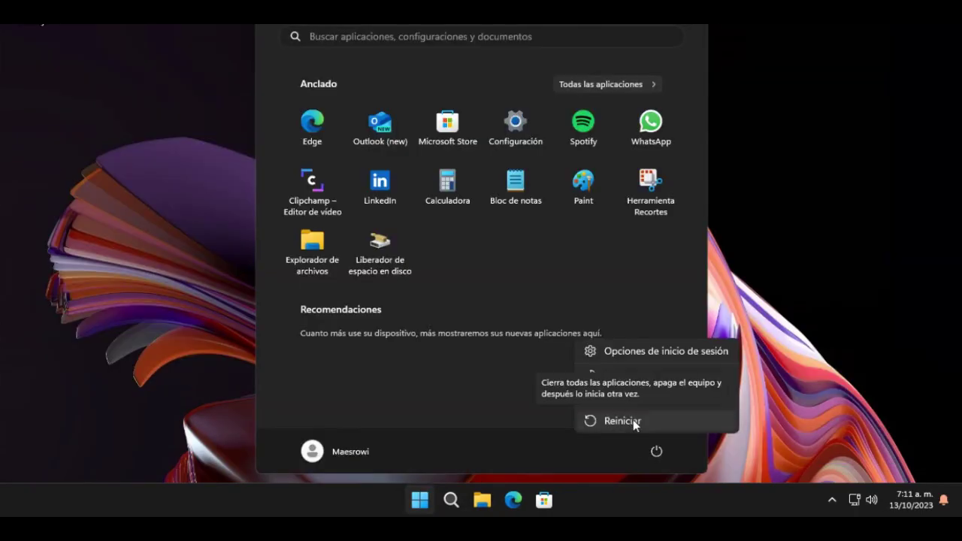
pyautogui.click(633, 419)
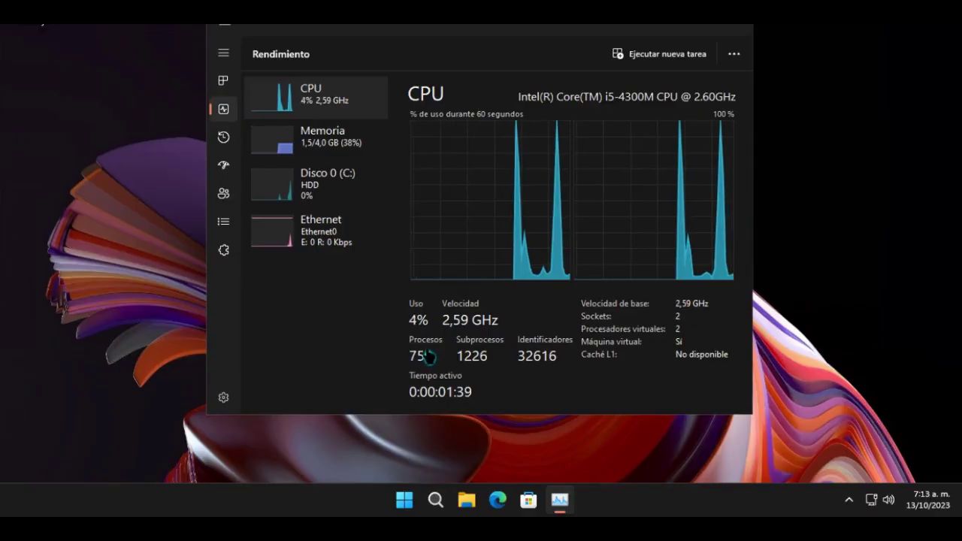
pyautogui.click(857, 142)
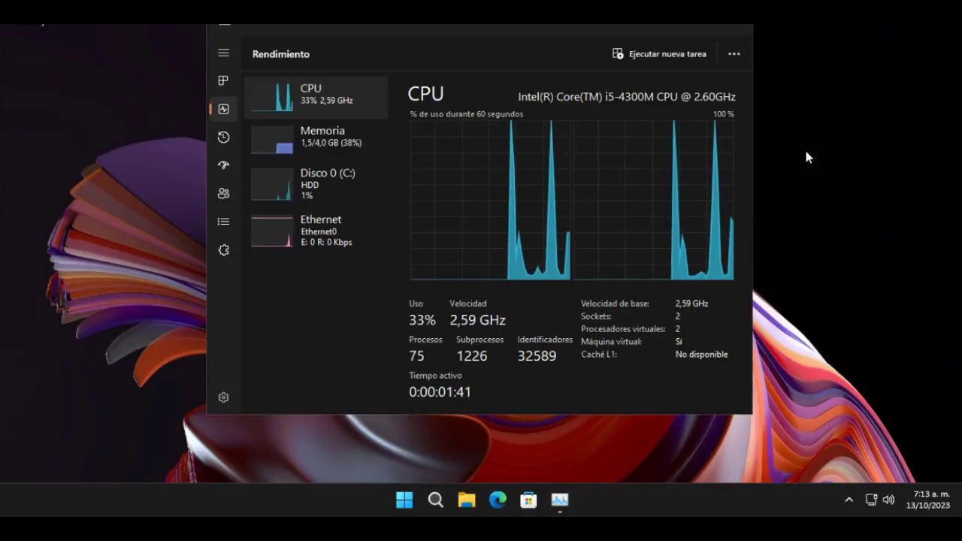
pyautogui.moveTo(801, 105); pyautogui.dragTo(818, 134)
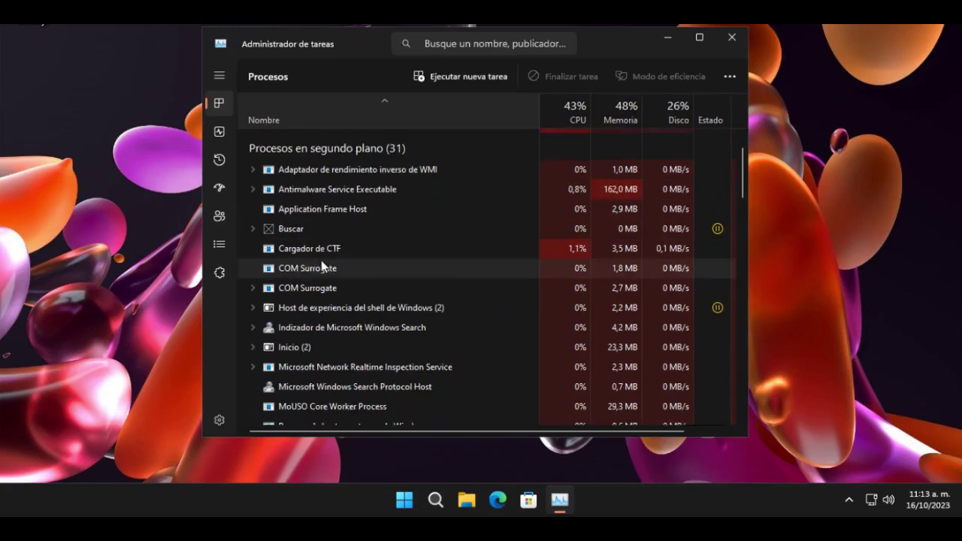
# Expand the Widgets de Windows and Widgets.exe groups among the background processes in the Task Manager
pyautogui.scroll(-5, 321, 261)
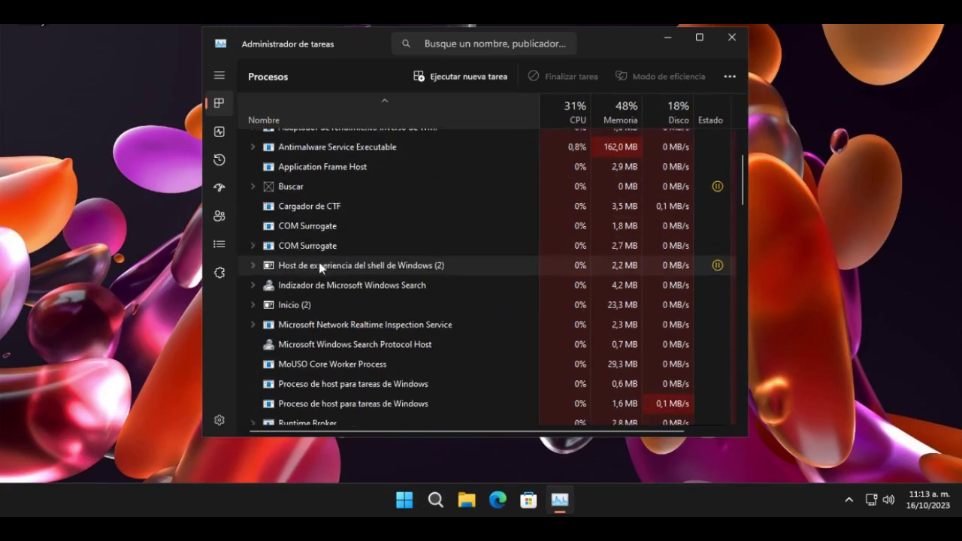
pyautogui.scroll(-5, 314, 275)
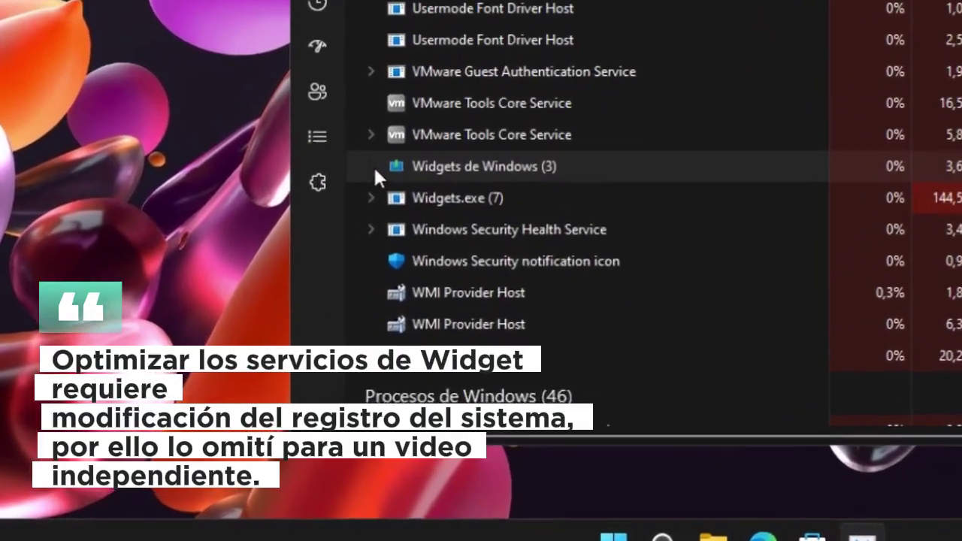
pyautogui.click(290, 231)
pyautogui.scroll(-1, 460, 241)
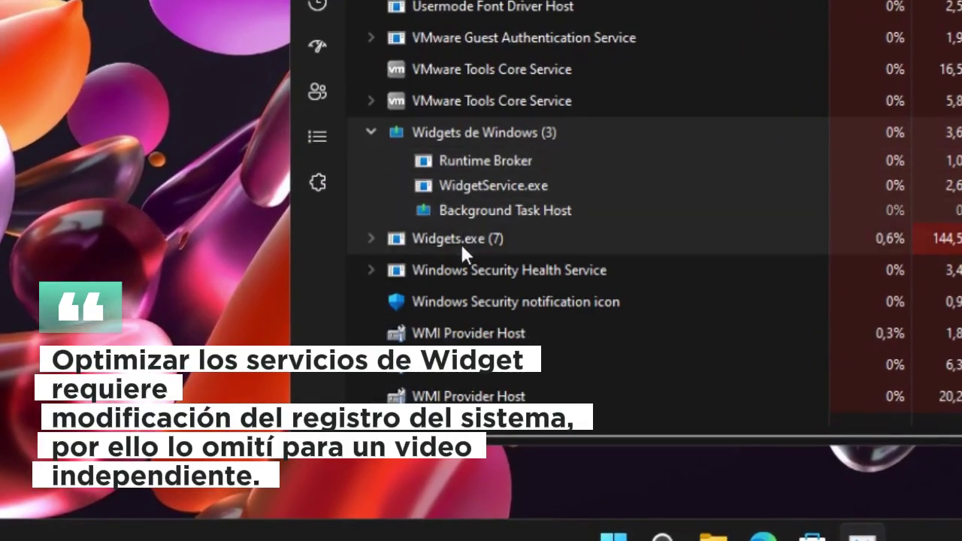
pyautogui.click(371, 237)
pyautogui.scroll(-1, 488, 237)
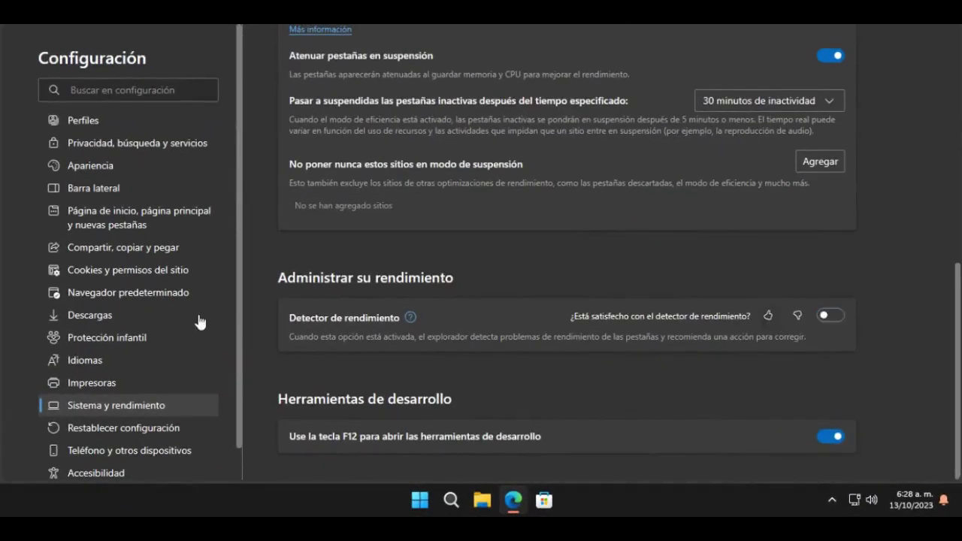
# Switch to the Microsoft Edge settings and view the Apariencia page
pyautogui.click(197, 322)
pyautogui.click(857, 27)
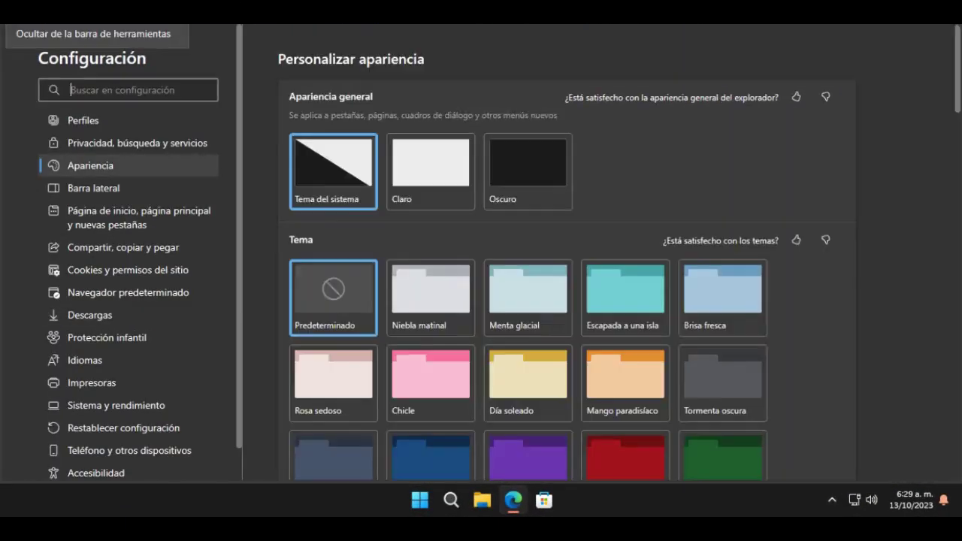